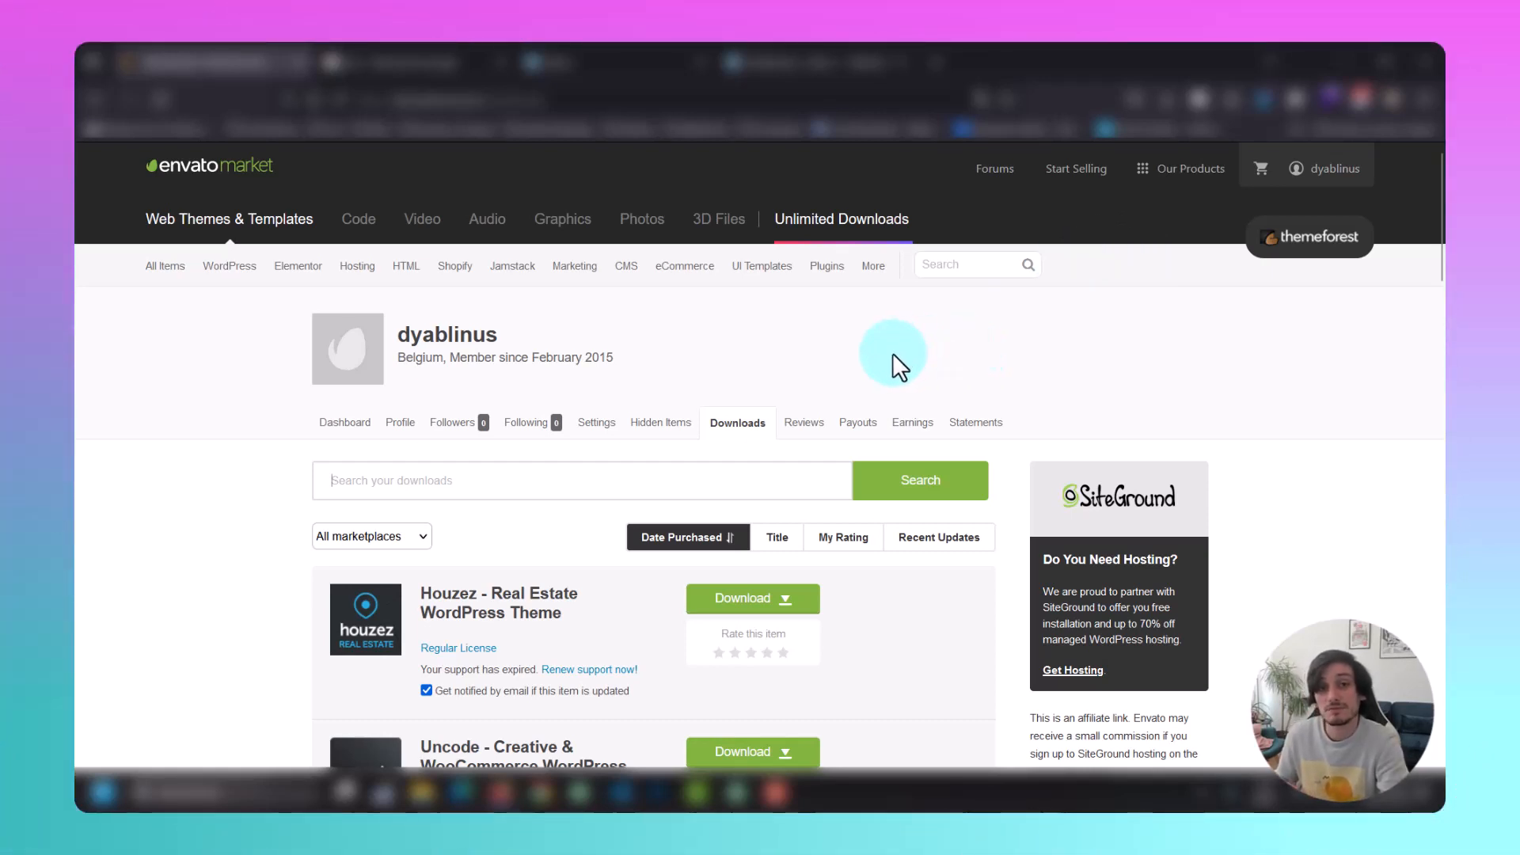
Download the Uncode theme's installable WordPress file and its PDF license certificate with purchase code from the ThemeForest purchases.
scroll(891, 352, "down", 4)
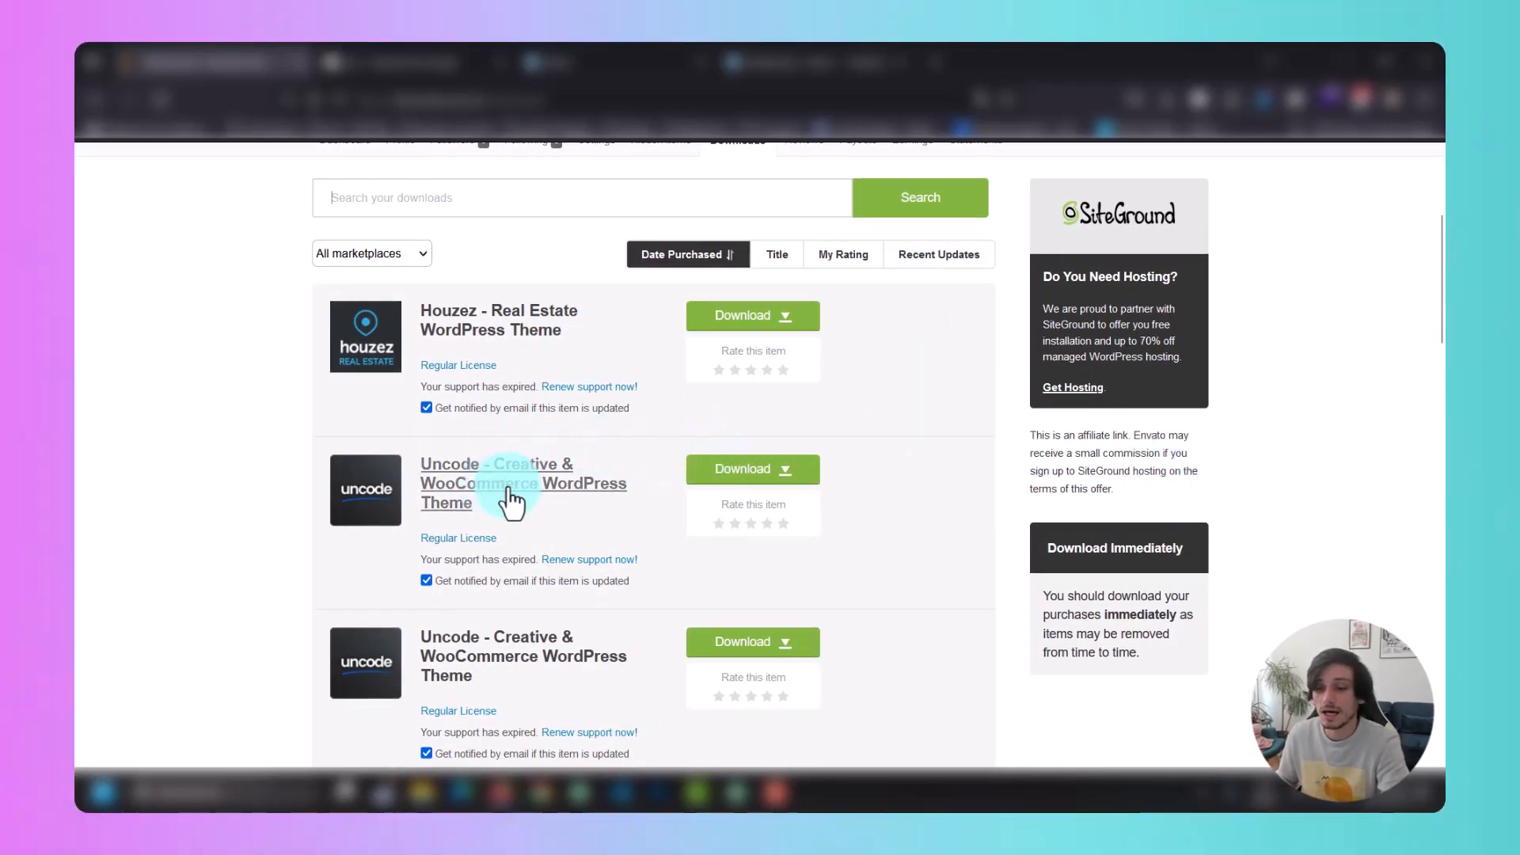
left_click(784, 474)
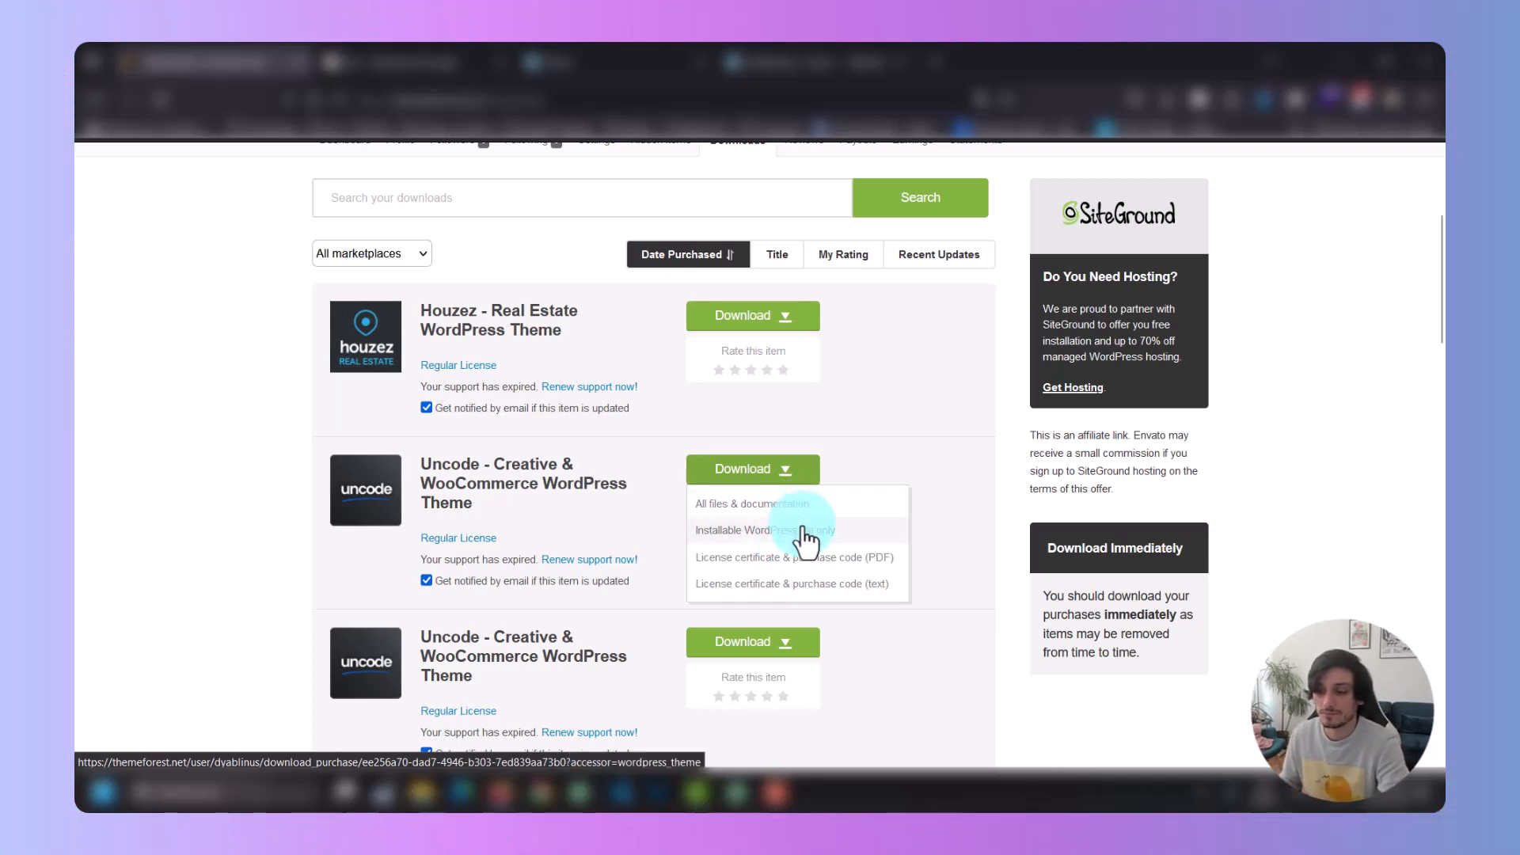
left_click(820, 543)
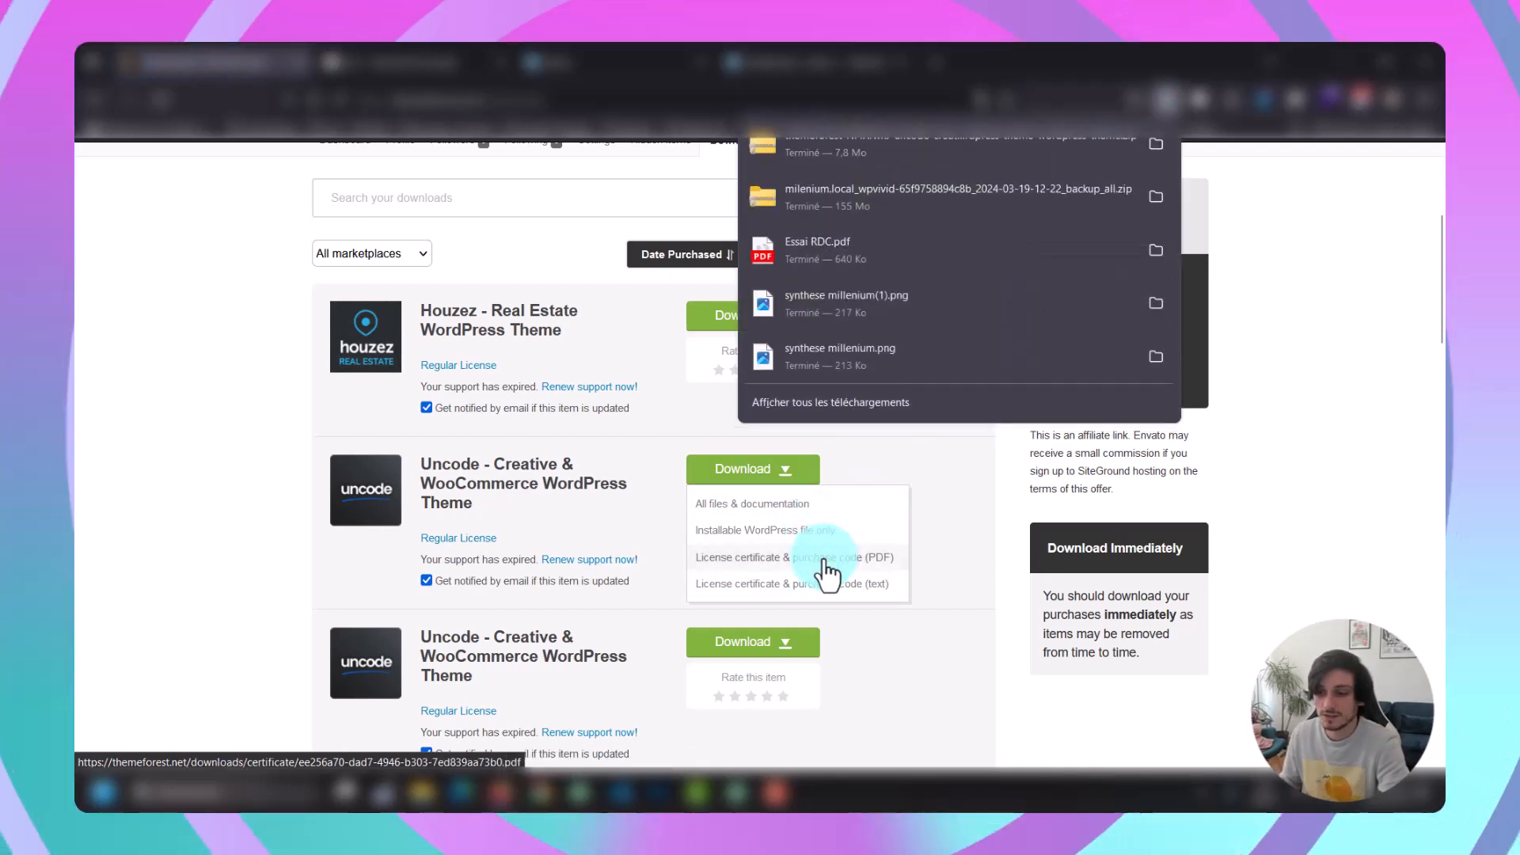
left_click(826, 553)
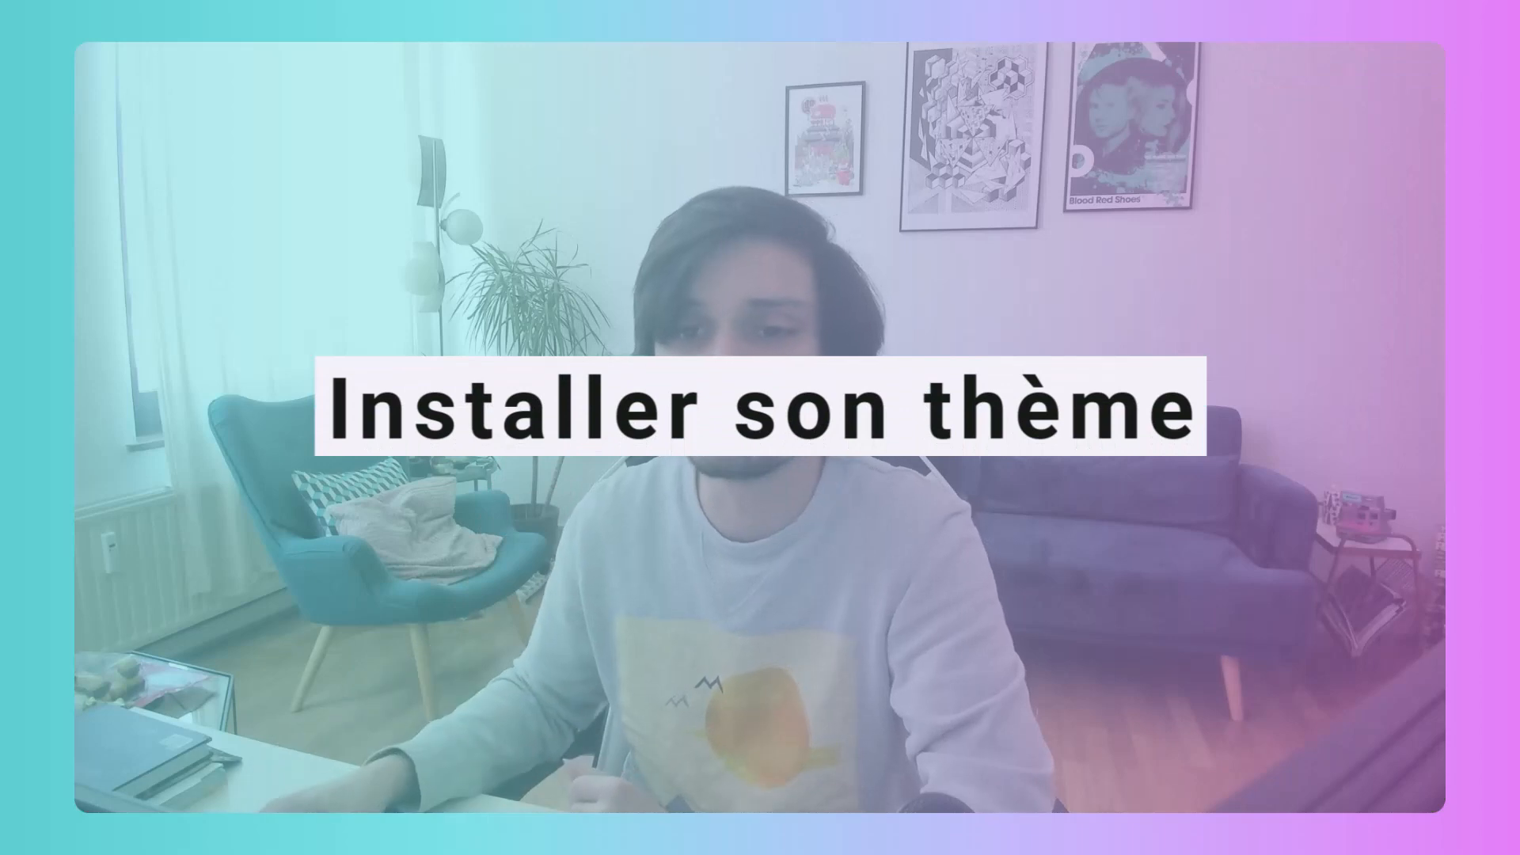
Switch to File Explorer, show the Téléchargements folder and try to open the downloaded Uncode theme zip.
left_click(148, 179)
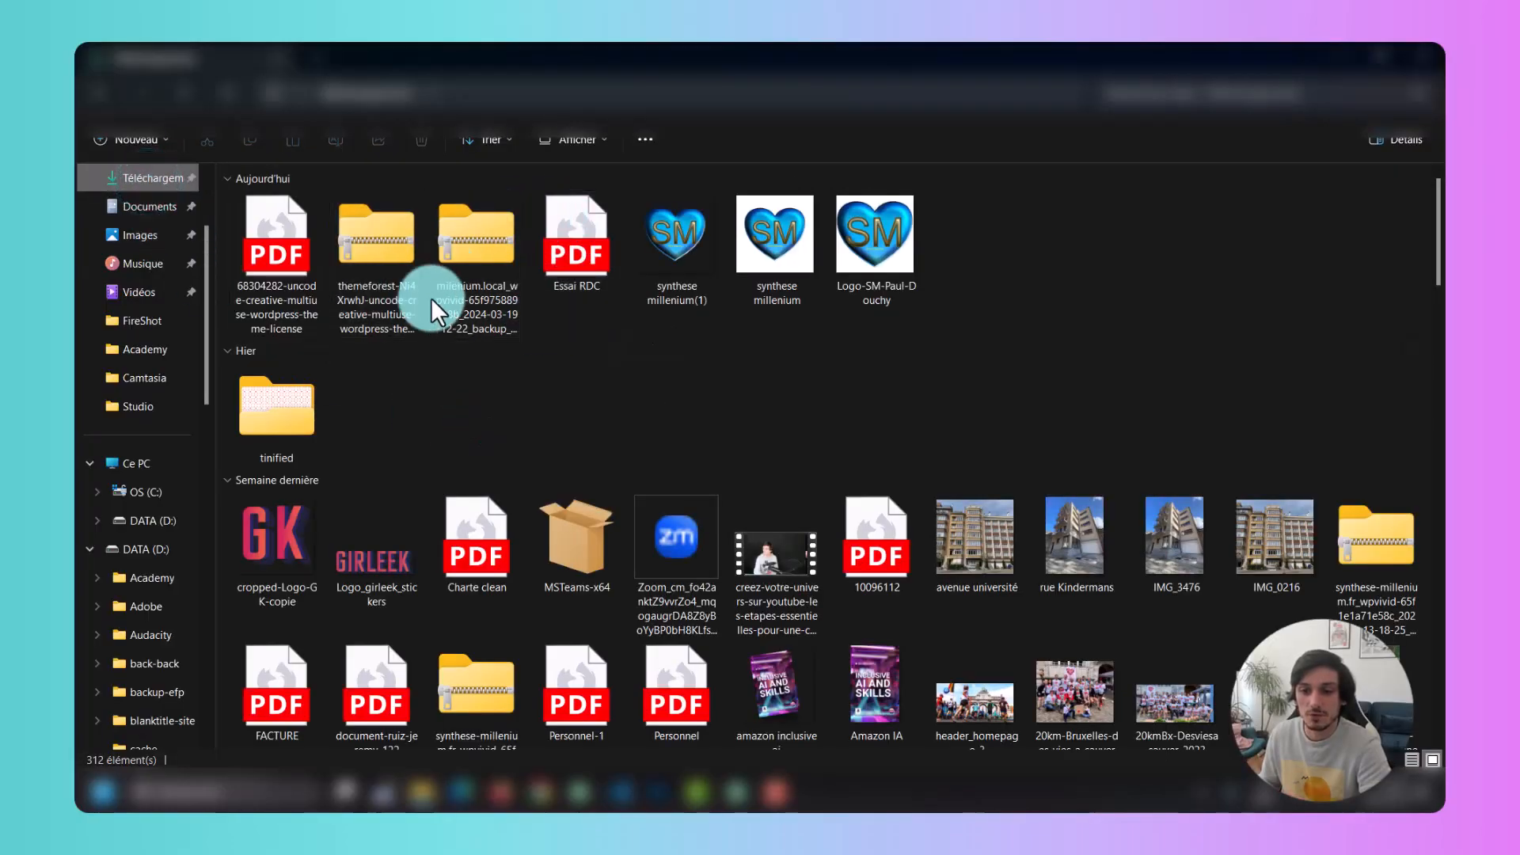
left_click(462, 197)
left_click(352, 304)
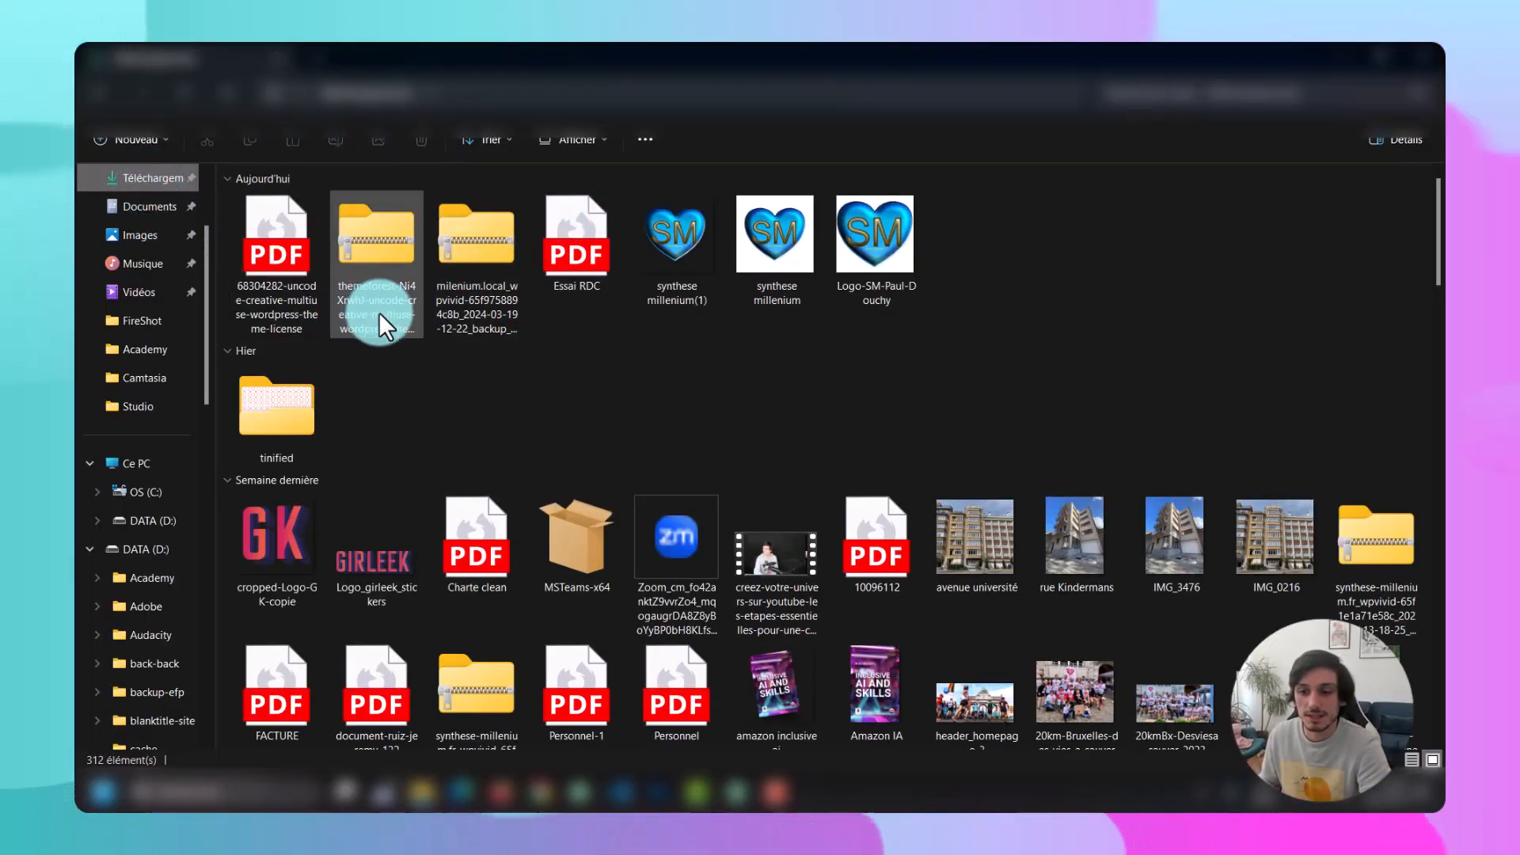
double_click(382, 302)
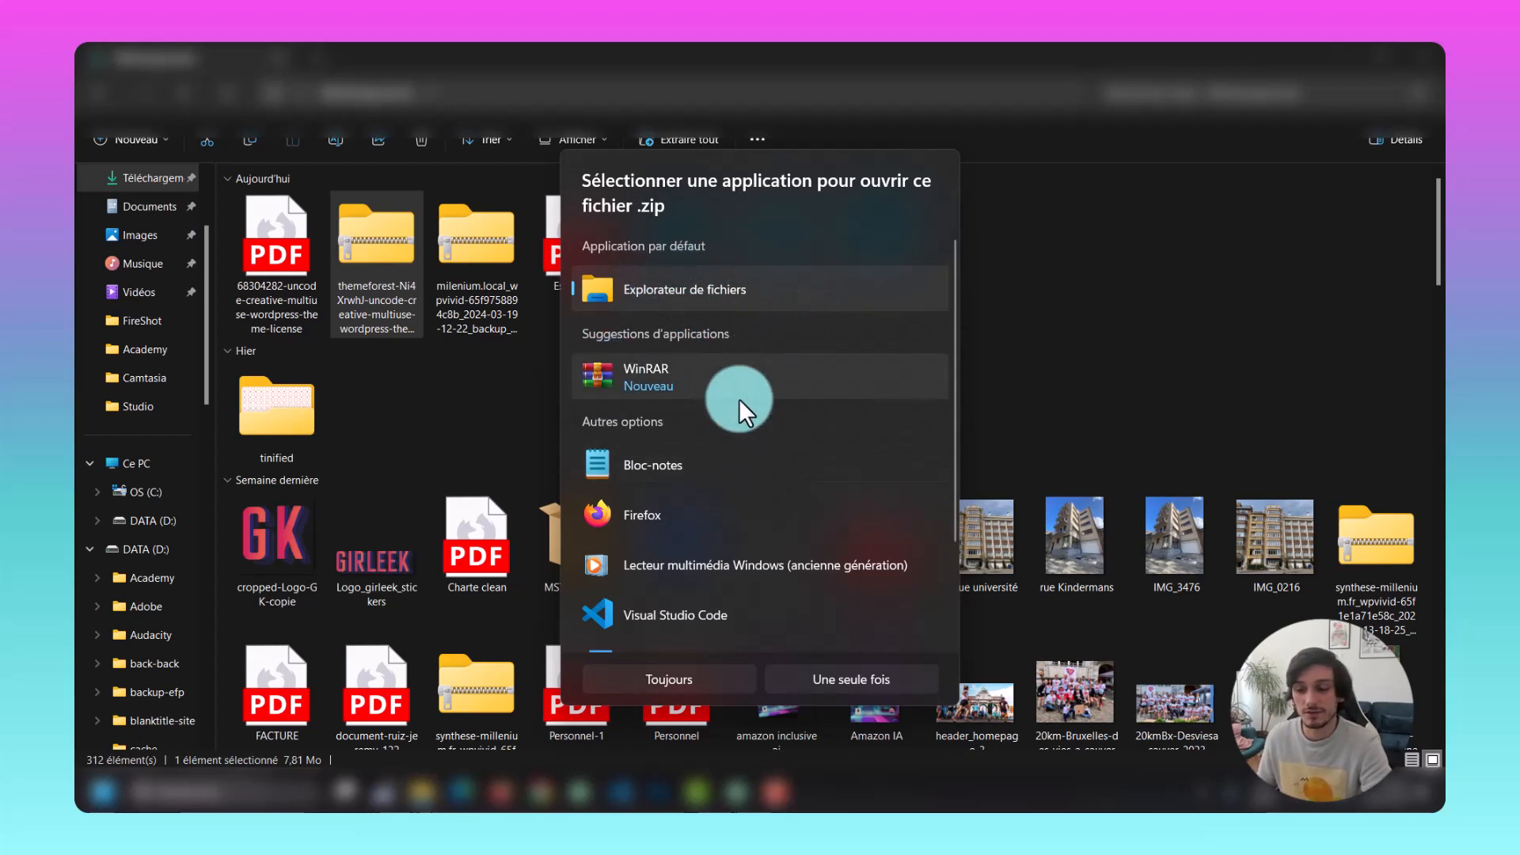
left_click(991, 274)
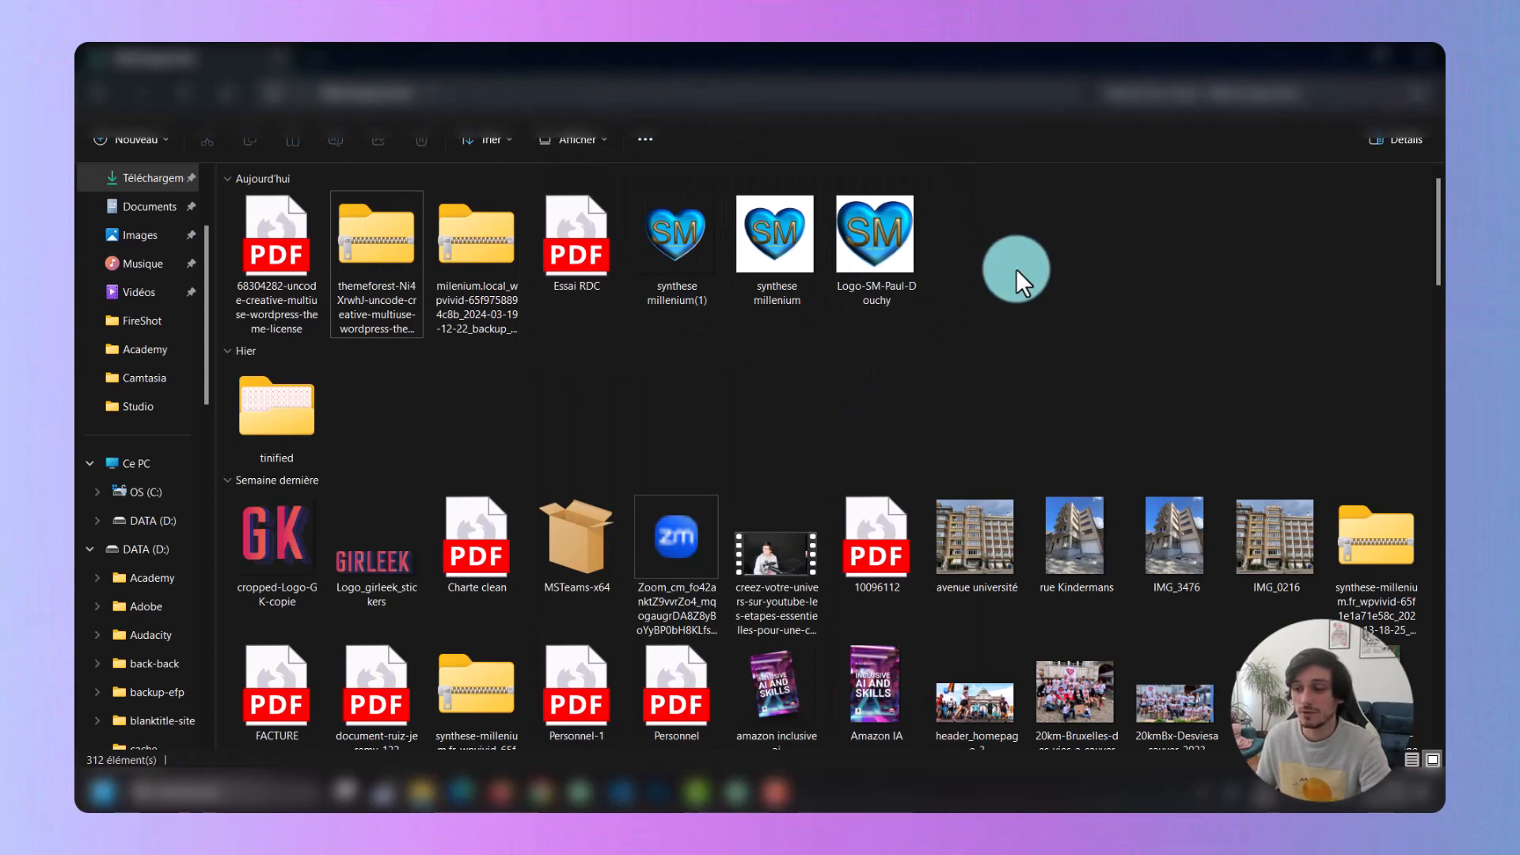
Create a folder named "mon super site" in Téléchargements and move the Uncode theme zip into it.
right_click(1016, 269)
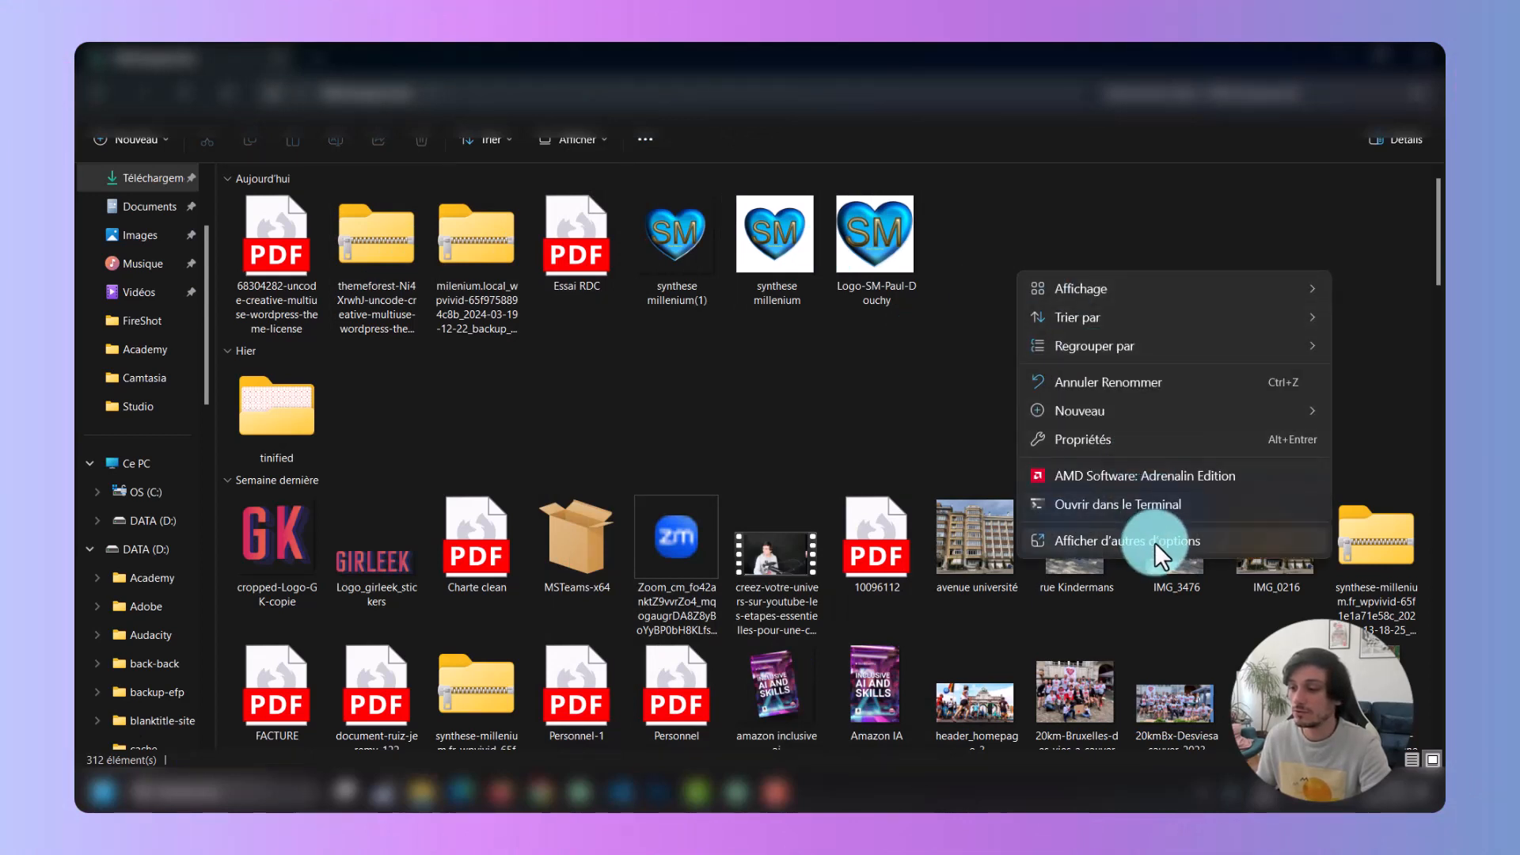
key("ctrl+shift+n")
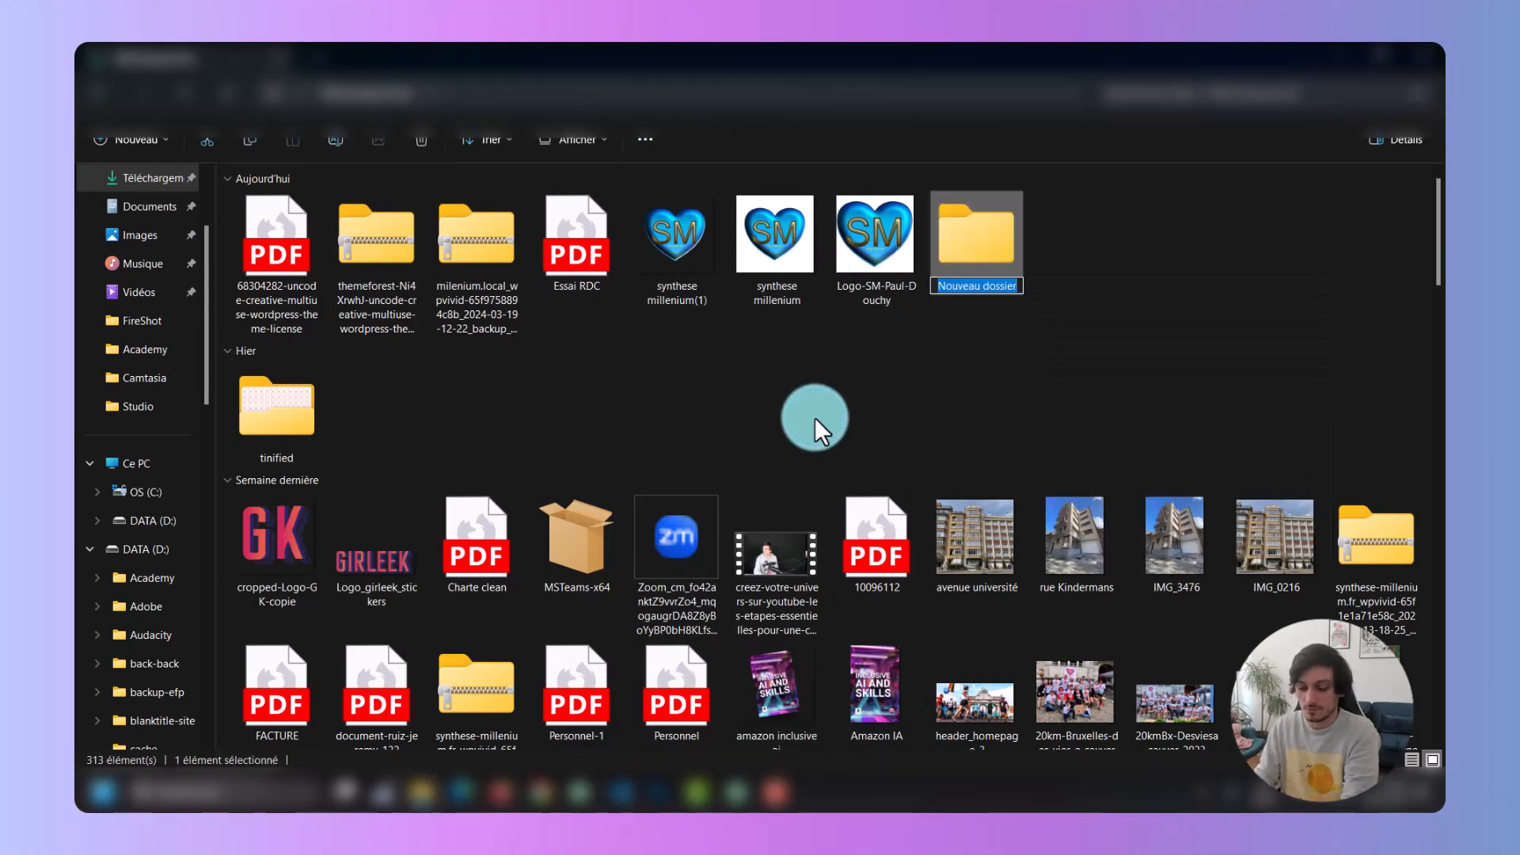
type("mon super")
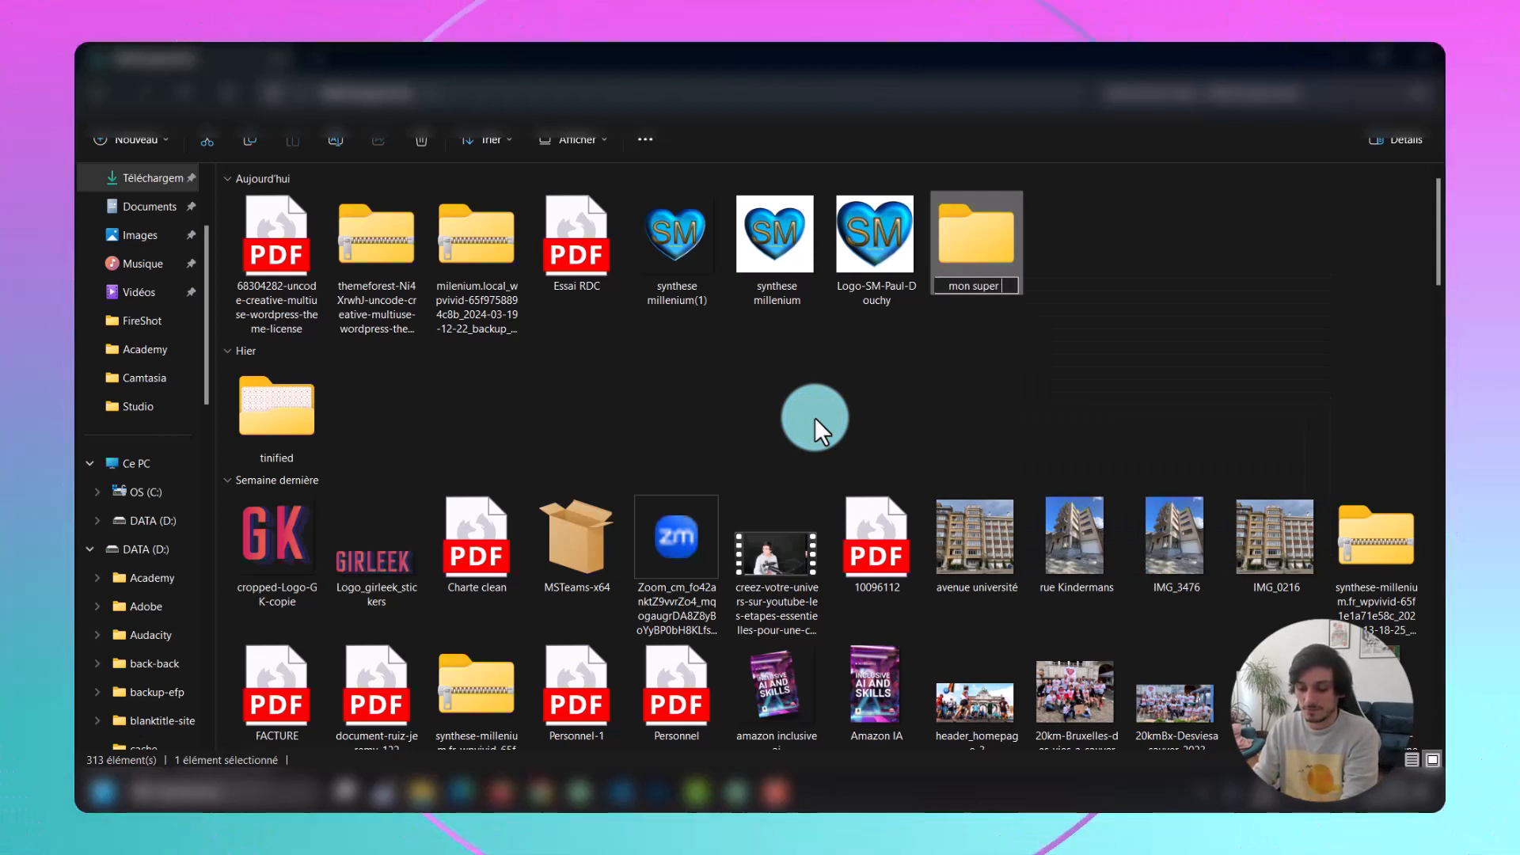
type(" site")
key("Return")
left_click_drag(355, 266, 1000, 247)
Extract the Uncode theme zip inside the "mon super site" folder and close the window showing the extracted files.
double_click(842, 244)
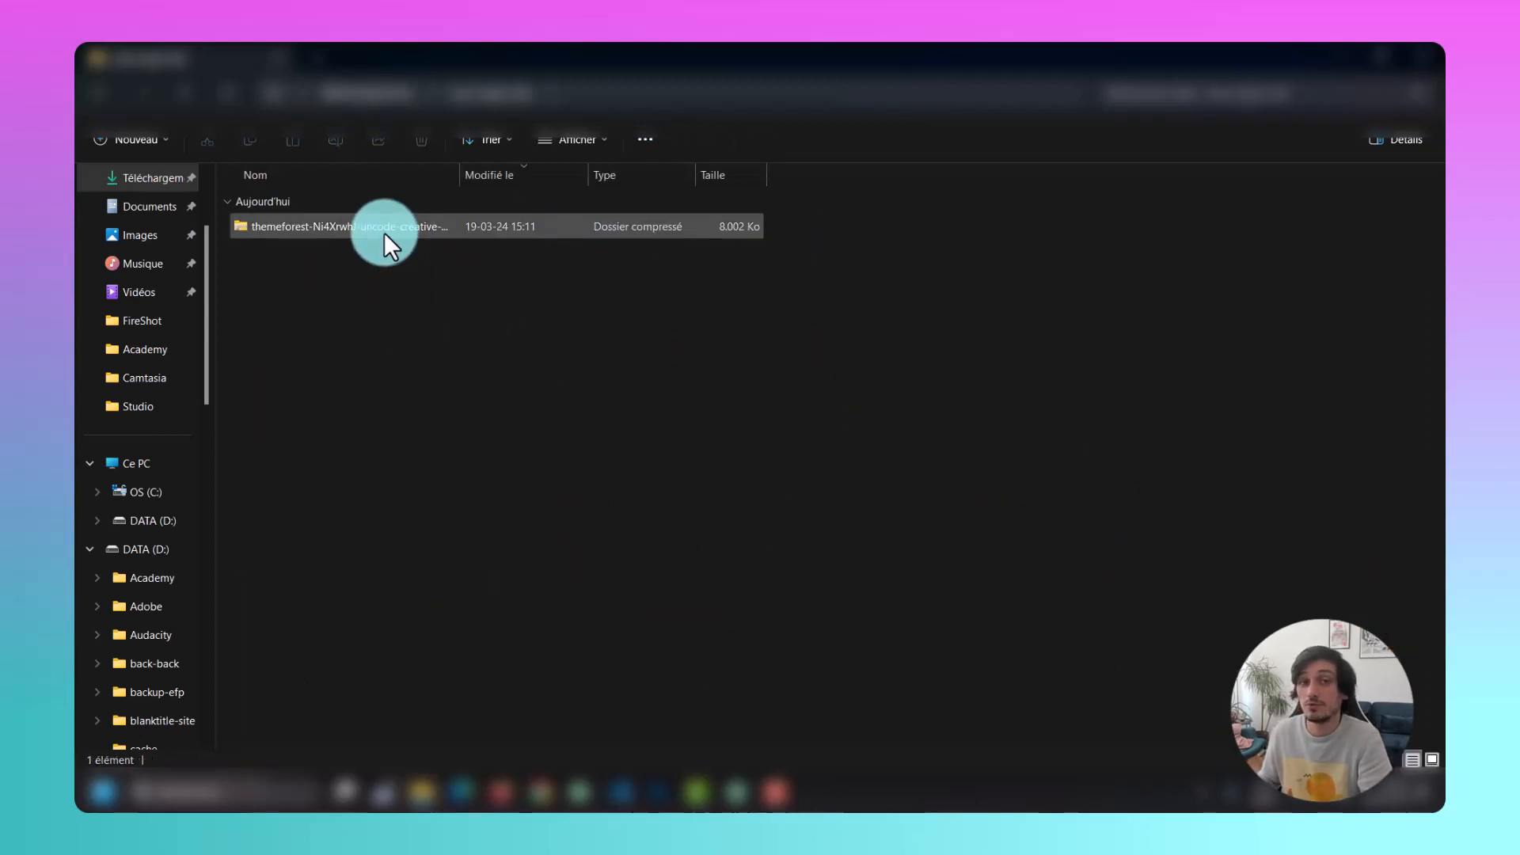
right_click(383, 231)
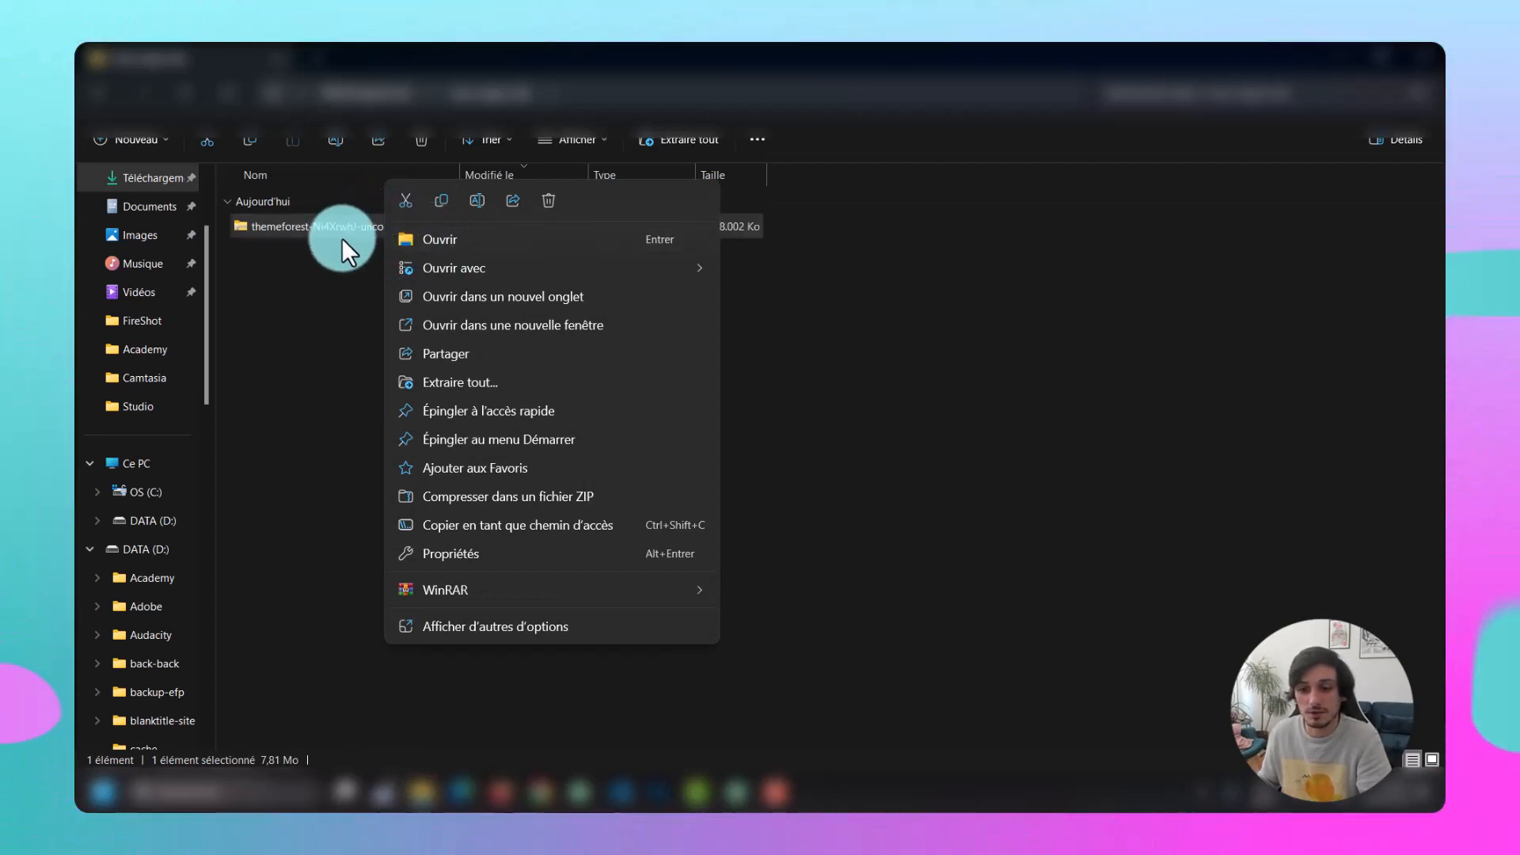
left_click(477, 383)
key("Return")
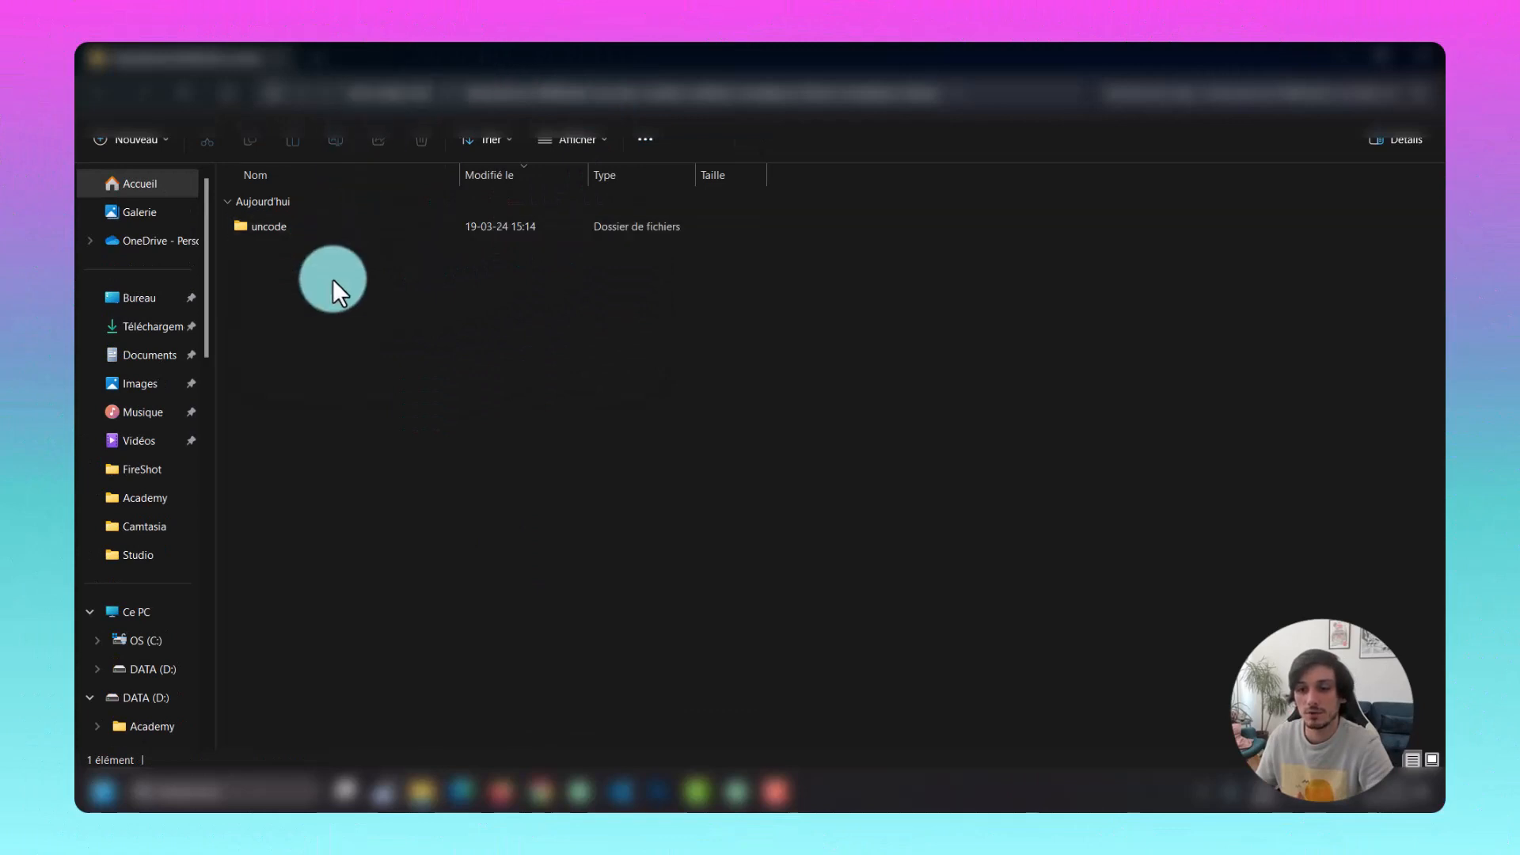
left_click(1422, 59)
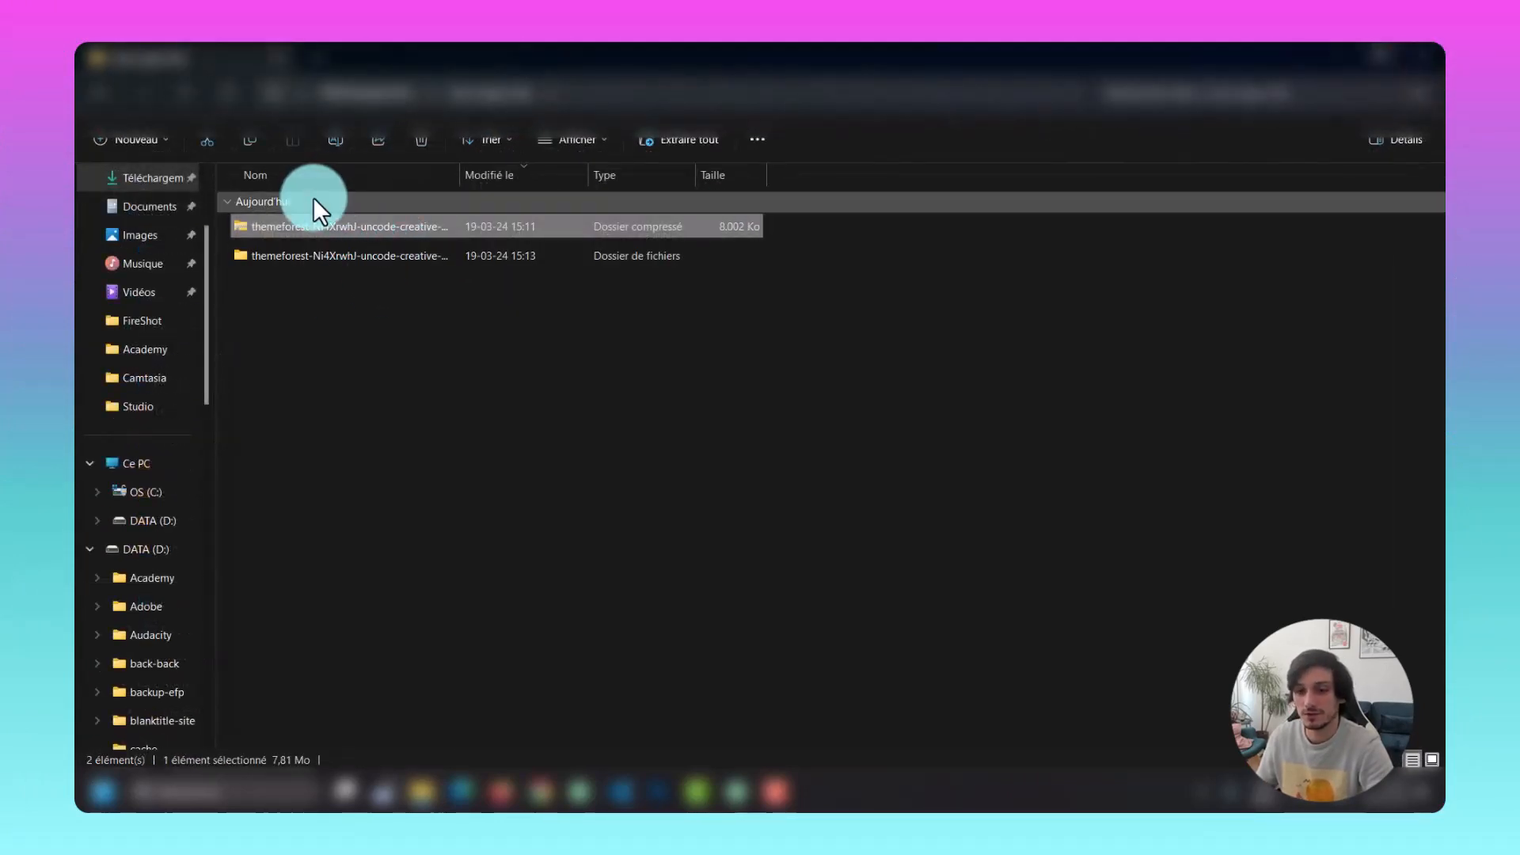
Copy the uncode folder from the extracted theme folder into "mon super site" and delete the extracted themeforest folder.
double_click(307, 249)
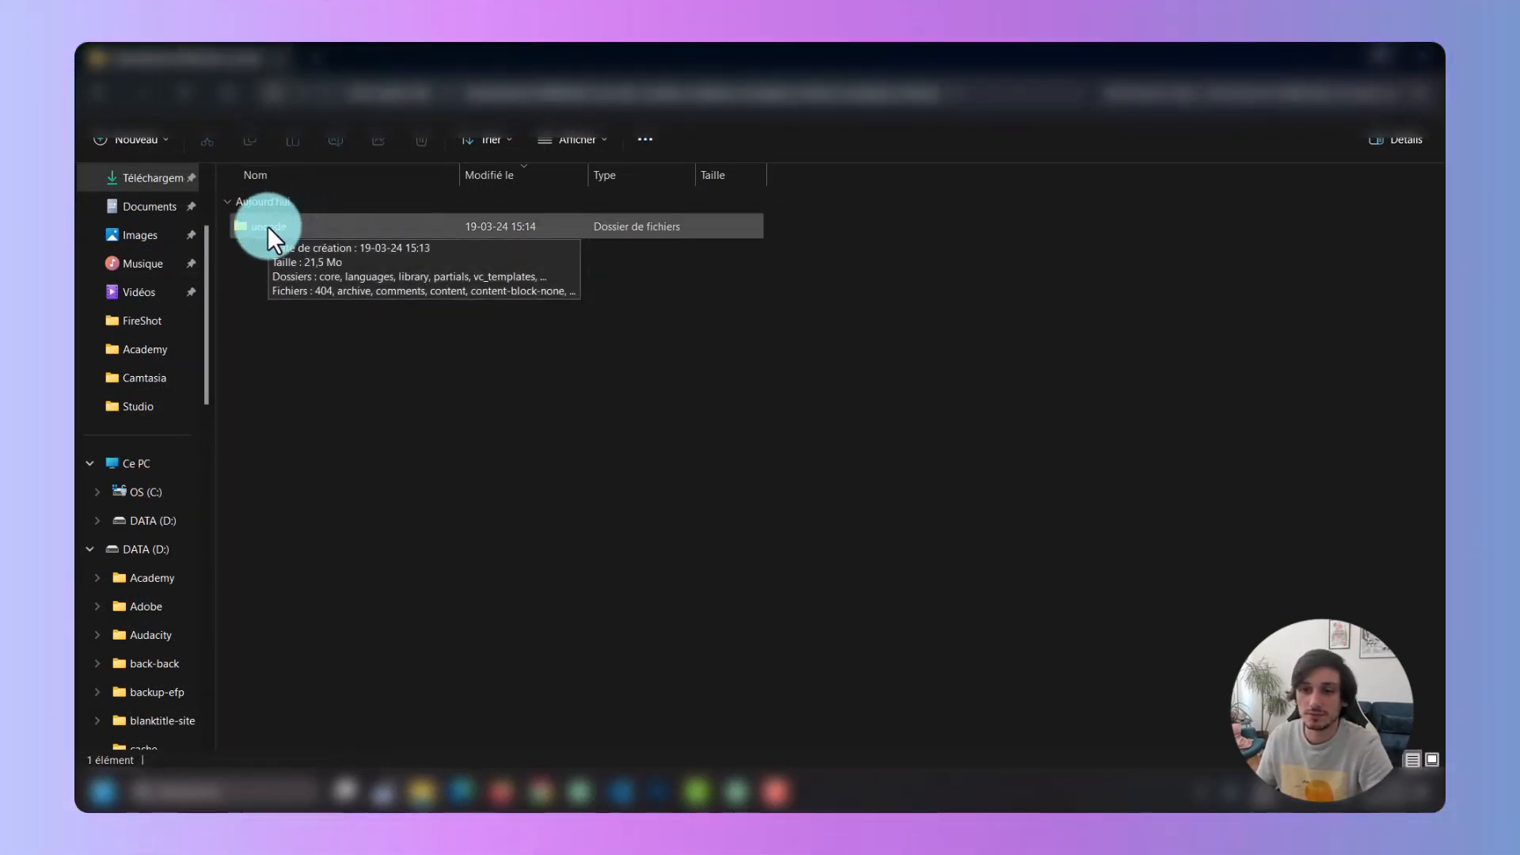
mouse_move(268, 225)
left_mouse_down()
mouse_move(305, 263)
mouse_move(384, 111)
mouse_move(385, 76)
mouse_move(390, 102)
mouse_move(322, 228)
mouse_move(294, 226)
left_mouse_up()
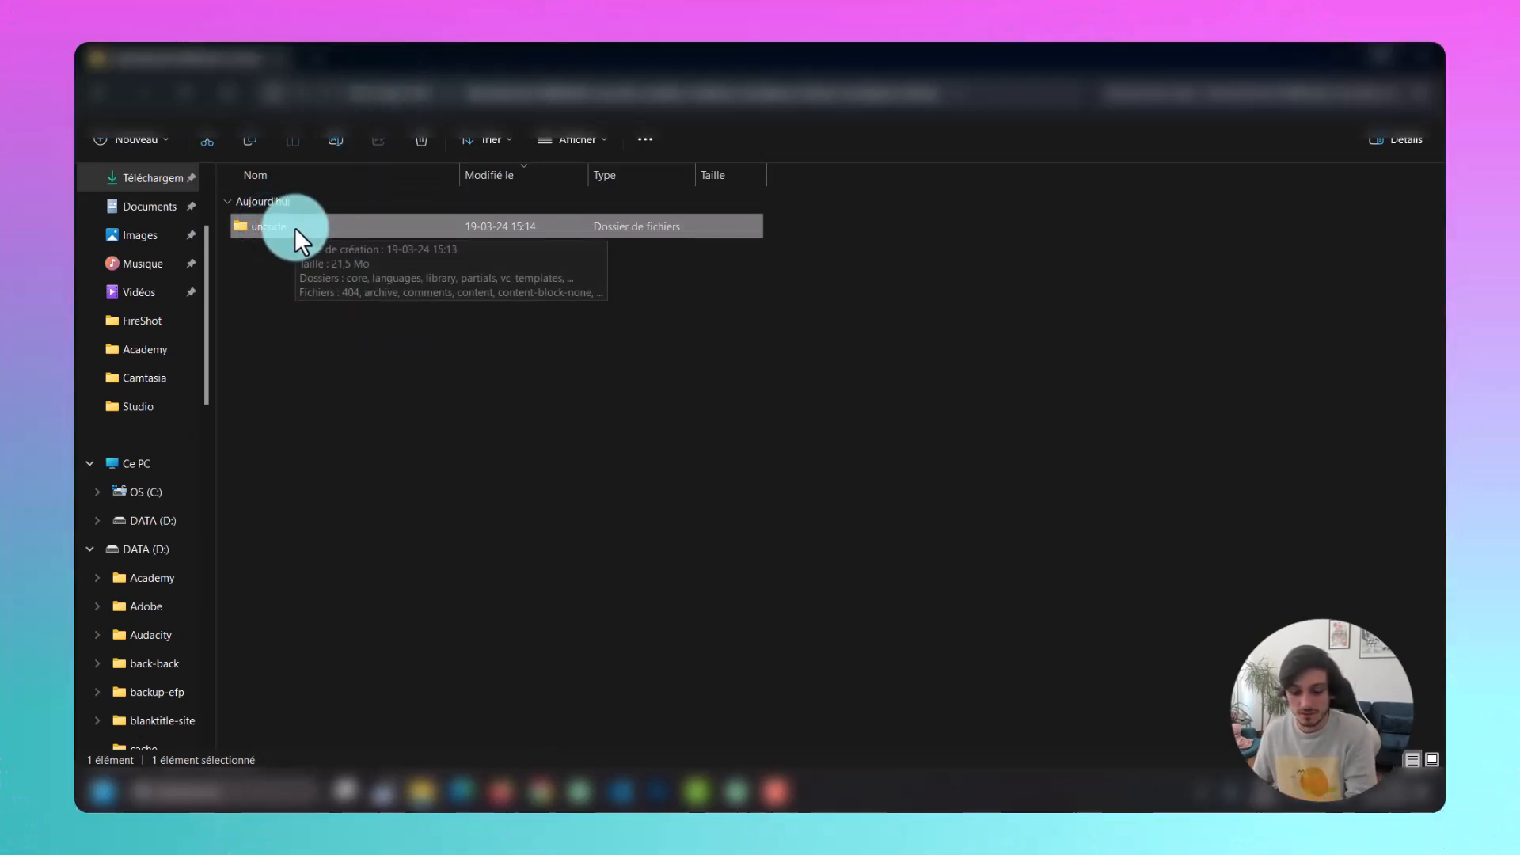
key("ctrl+c")
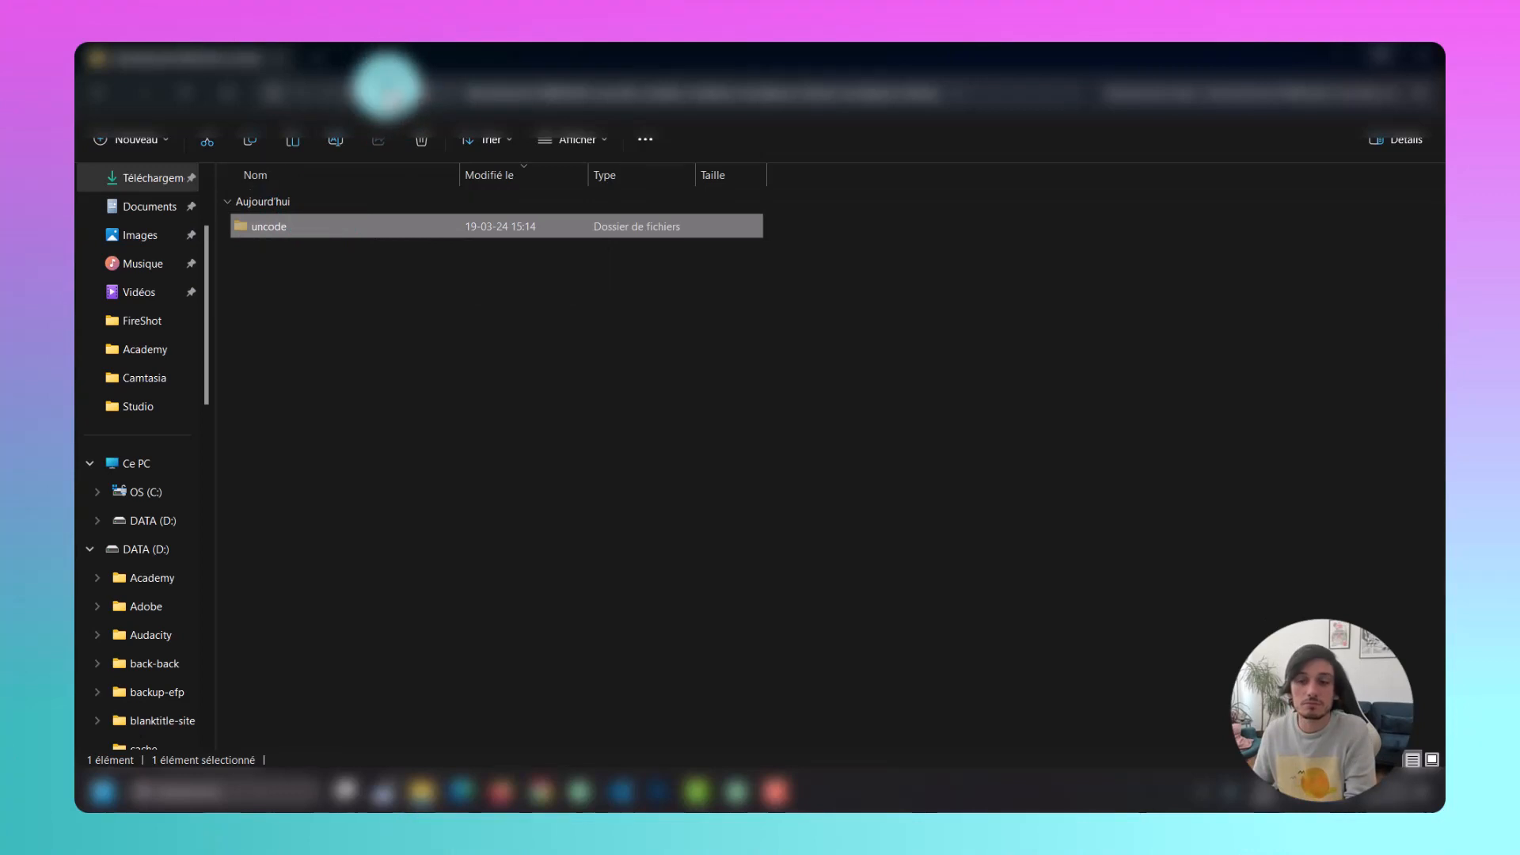
left_click(386, 88)
key("ctrl+v")
left_click(338, 249)
key("Delete")
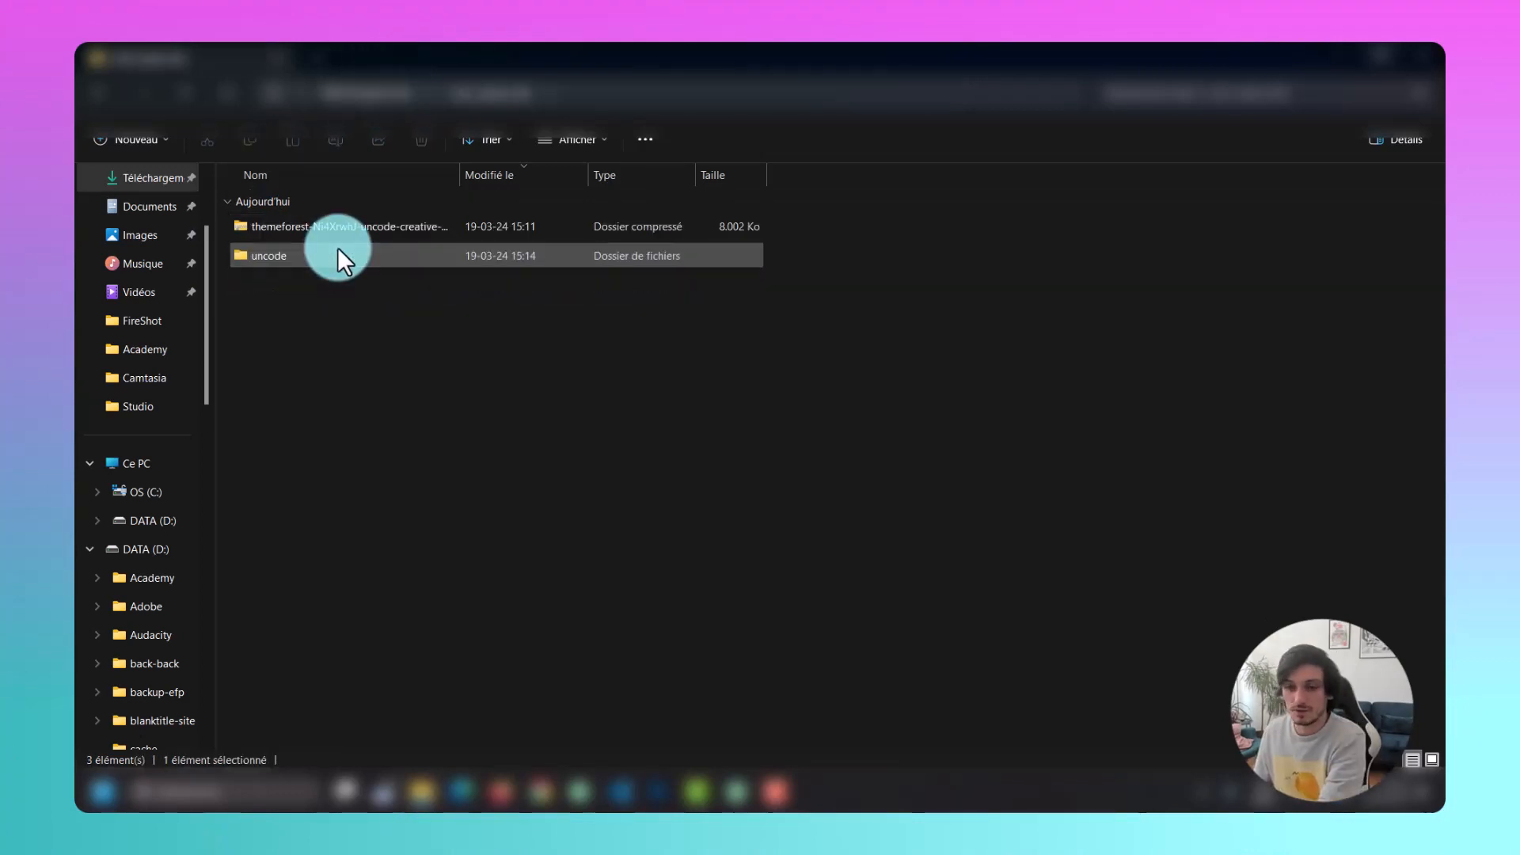
Open the uncode folder in "mon super site" and look through its theme files.
double_click(338, 250)
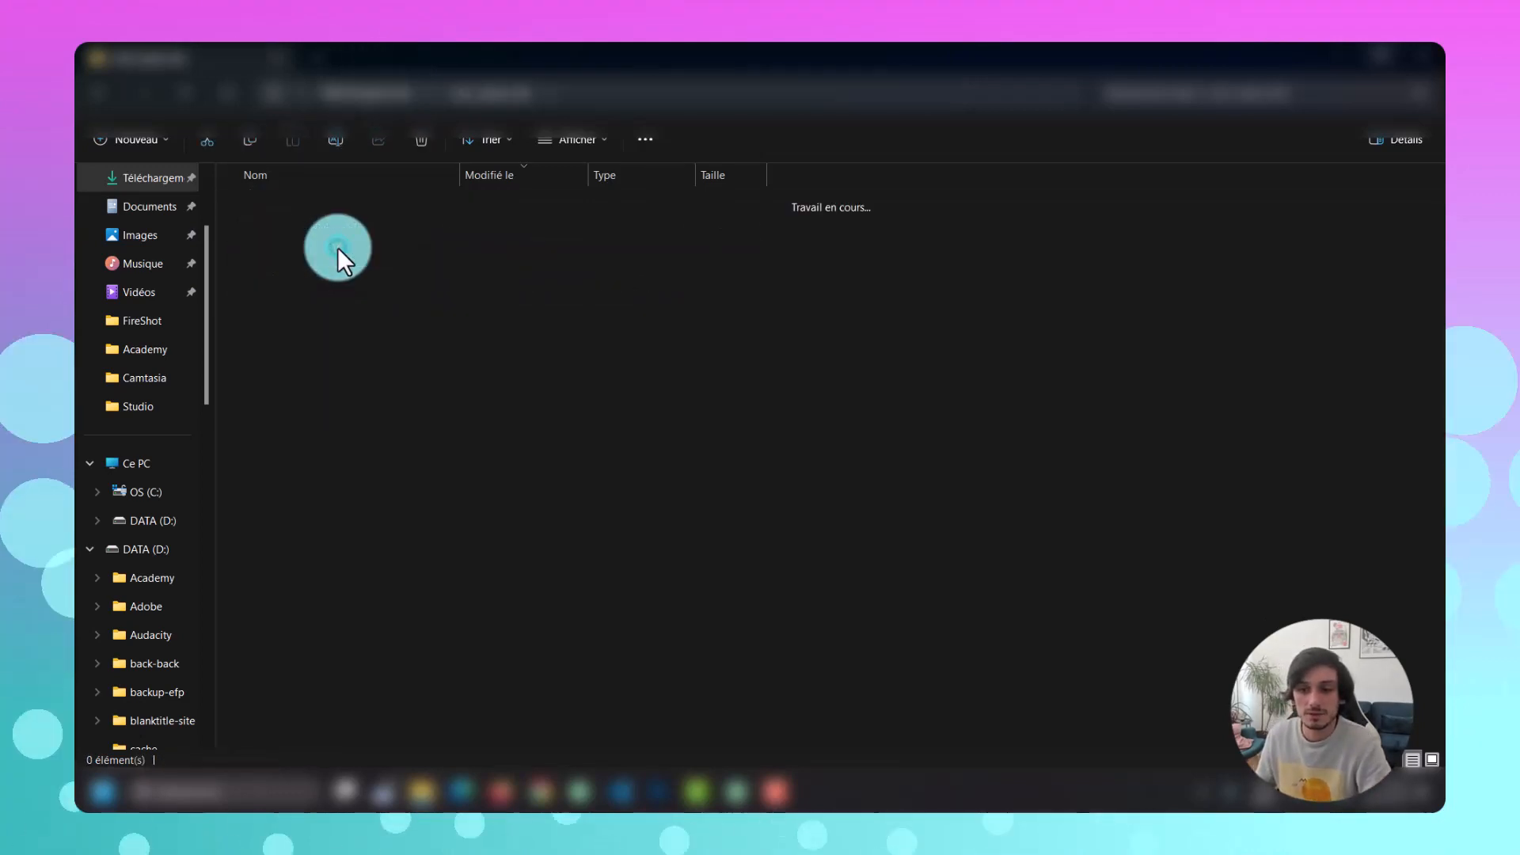
scroll(326, 315, "down", 4)
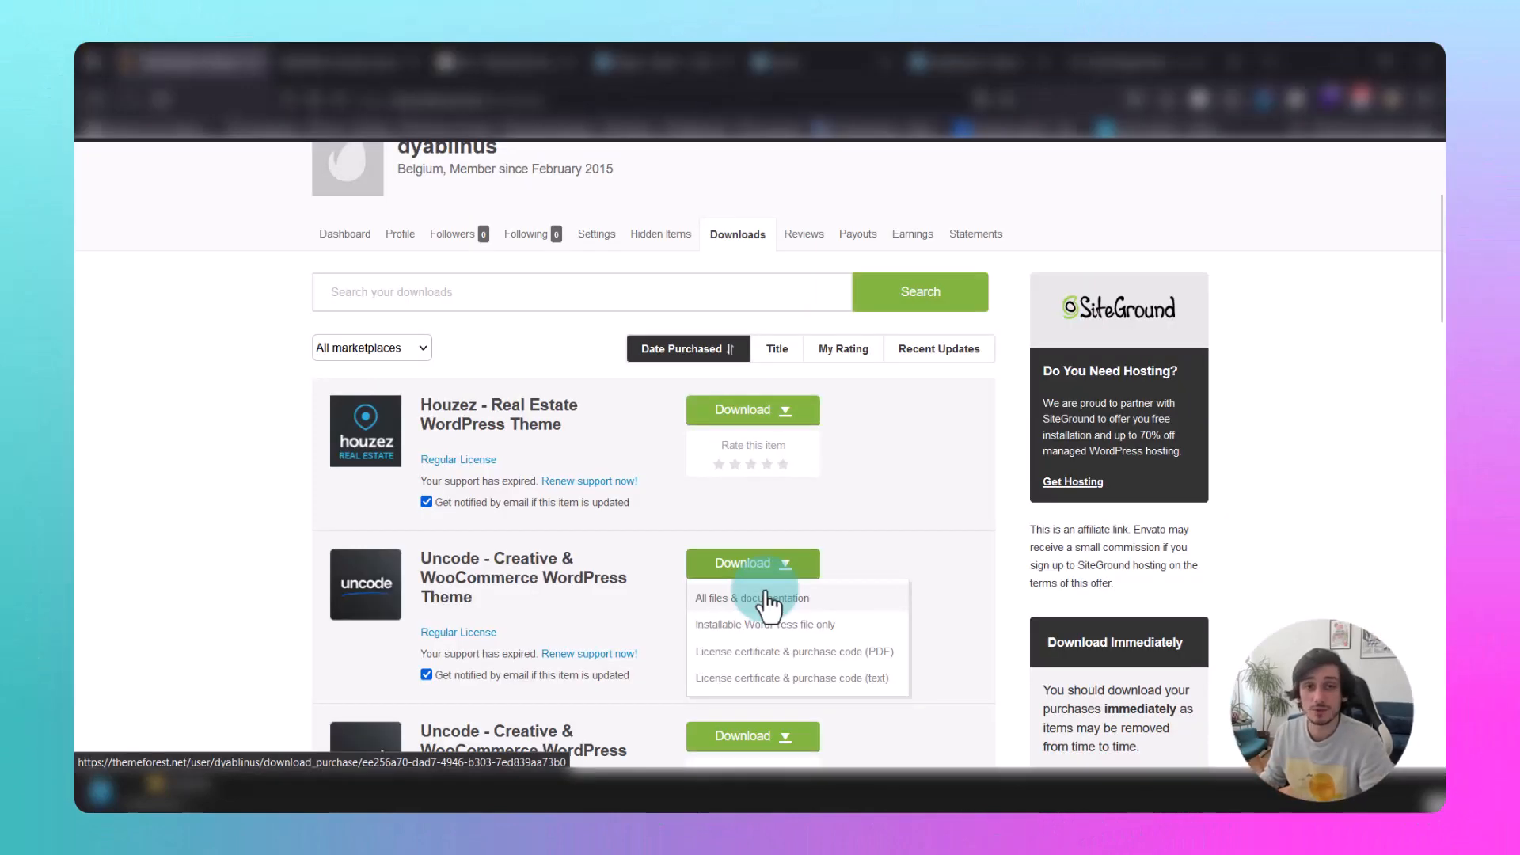
Open the full Uncode package zip in Téléchargements and look inside its Uncode folder.
left_click(885, 544)
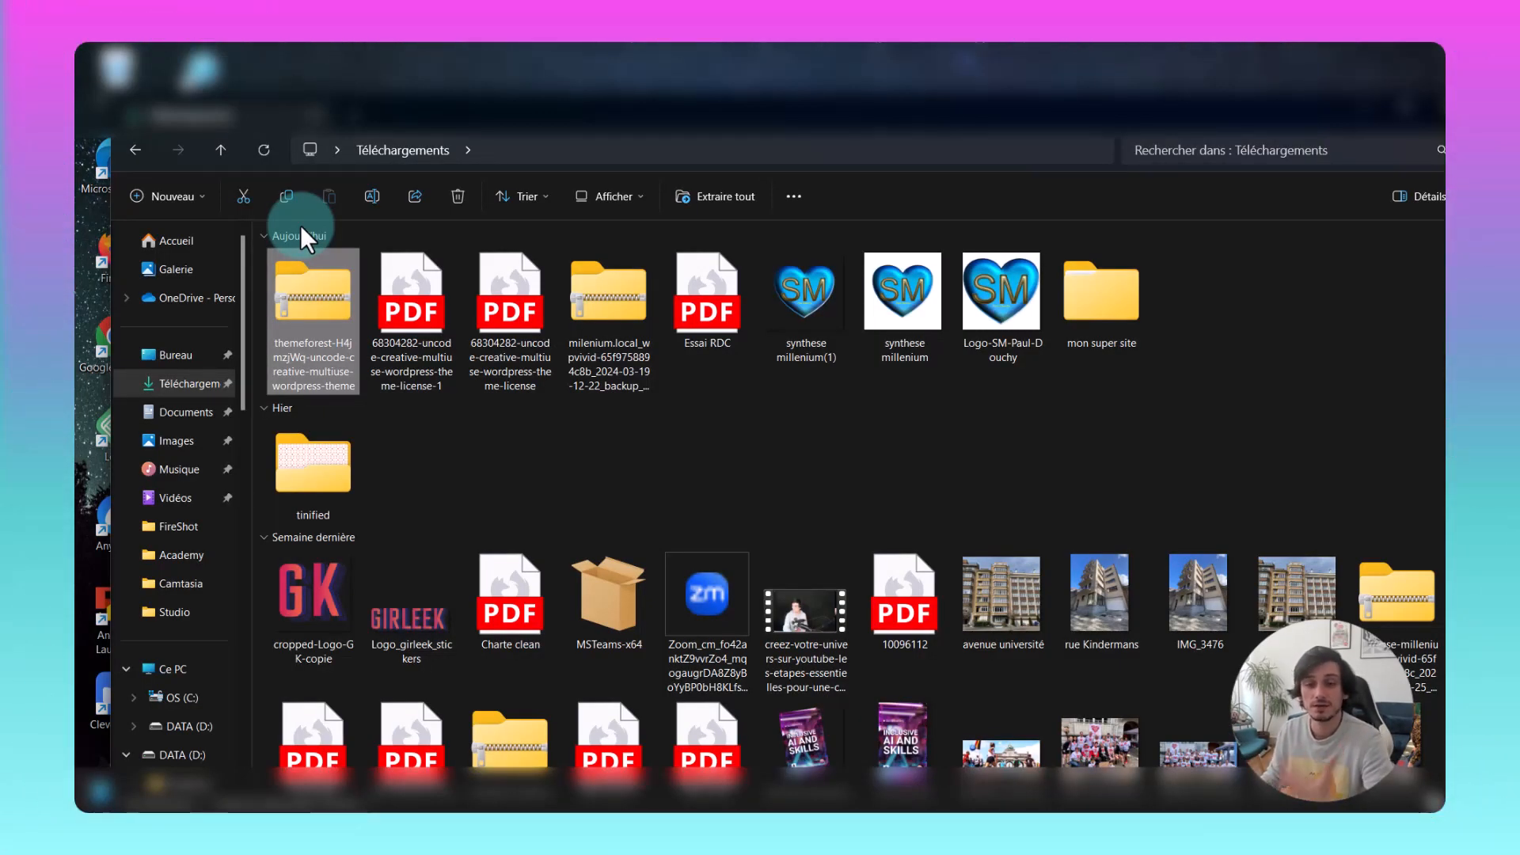
double_click(321, 321)
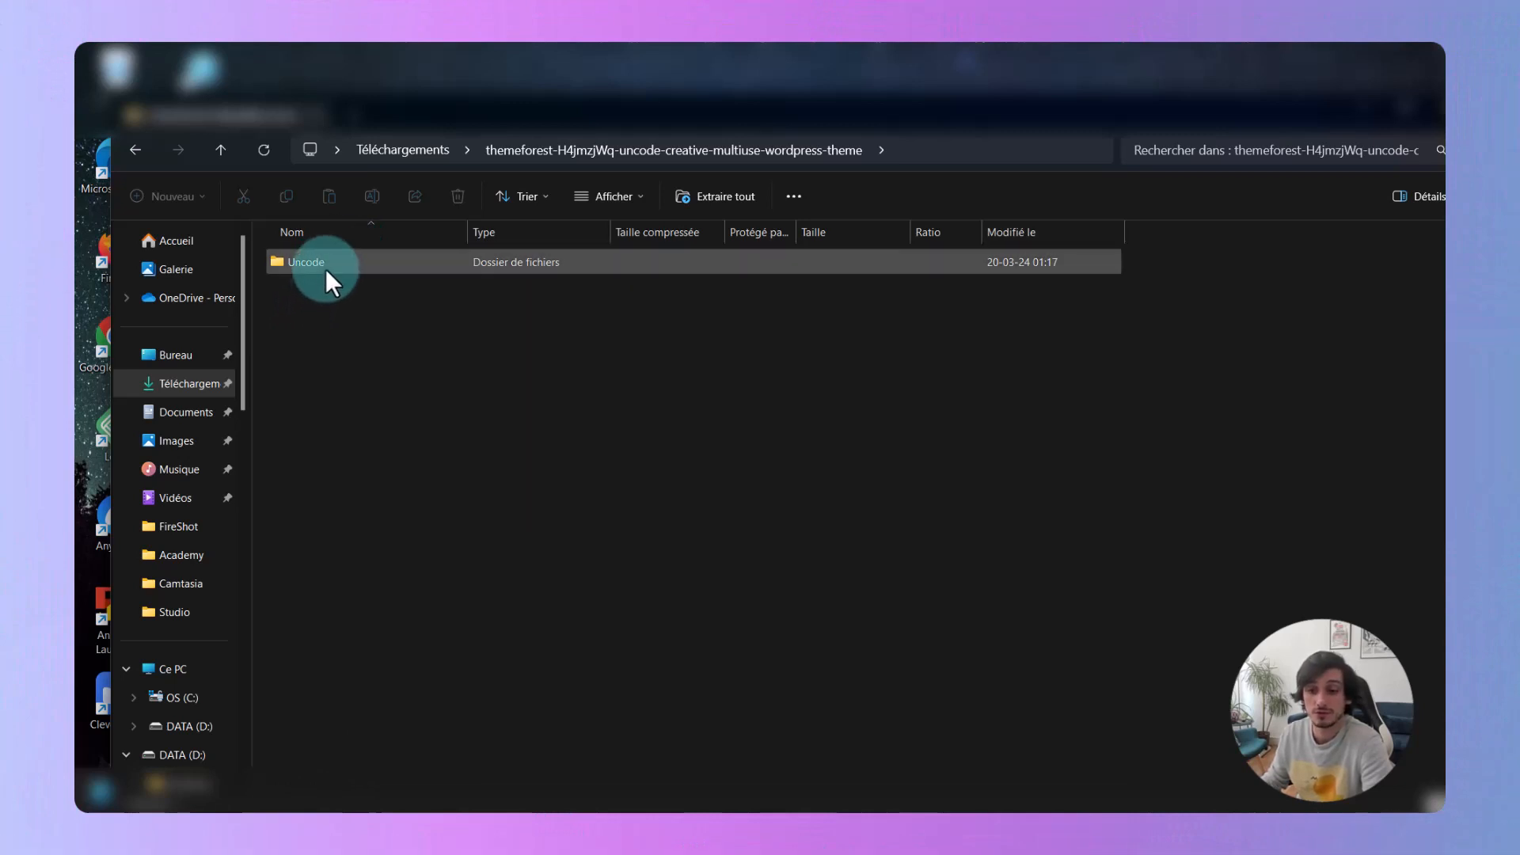
double_click(323, 268)
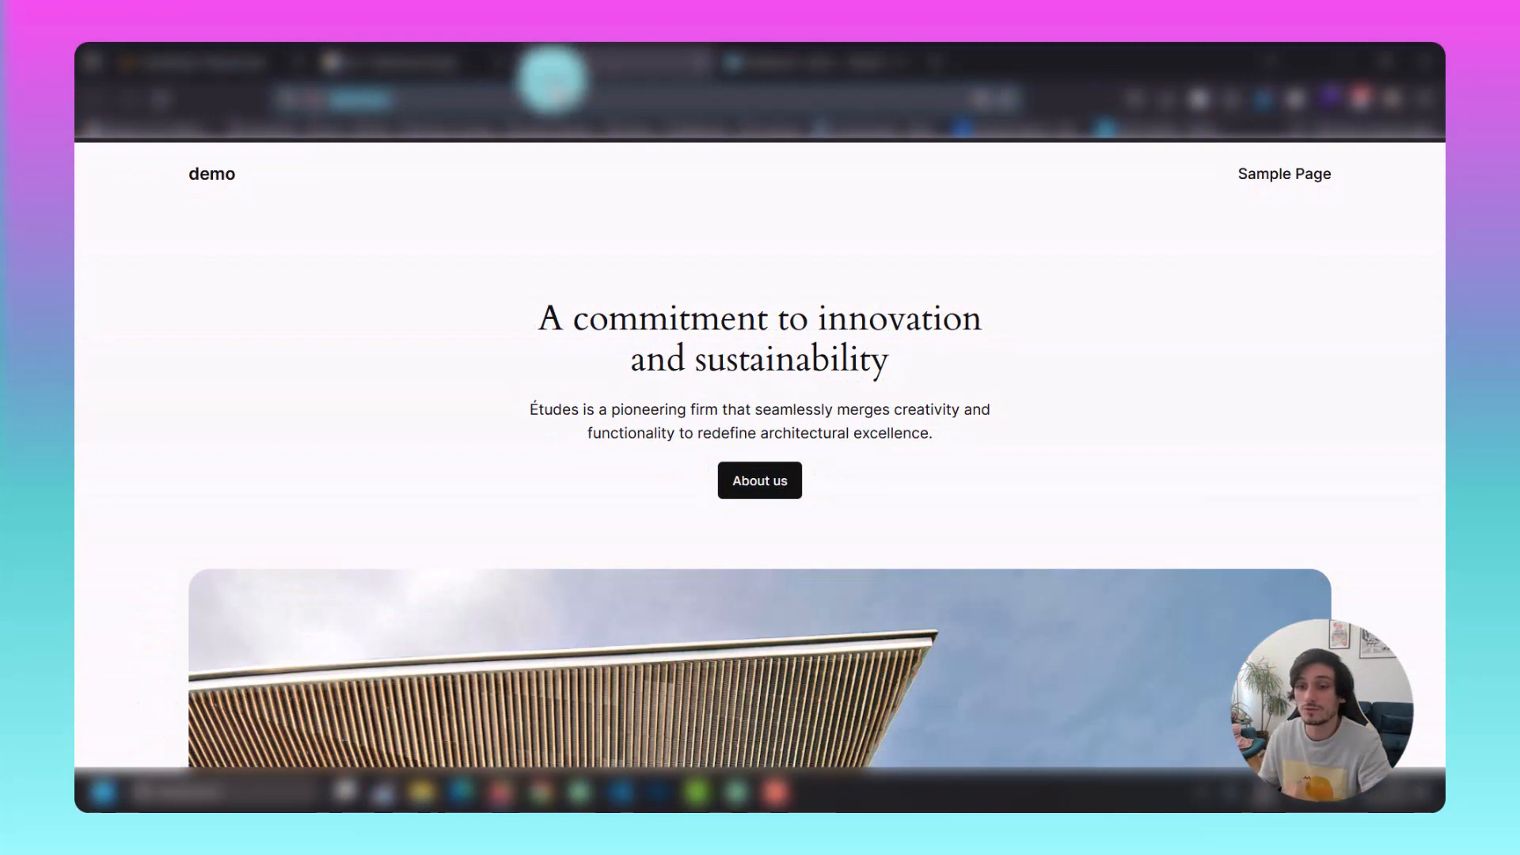
Switch to the demo site in the browser and go to its admin page at demo.local/wp-admin.
left_click(411, 230)
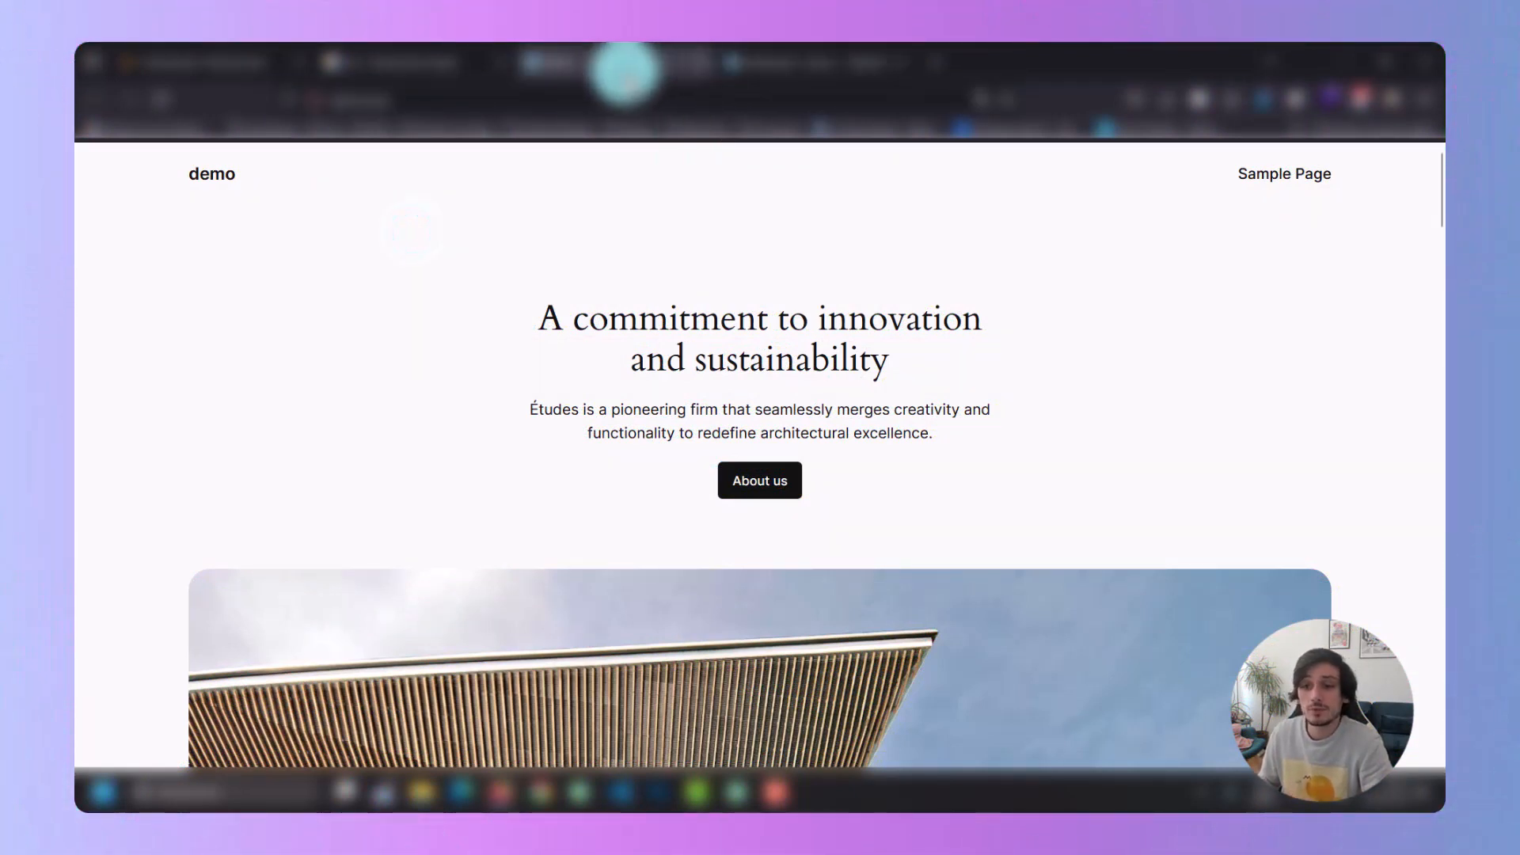
left_click(498, 101)
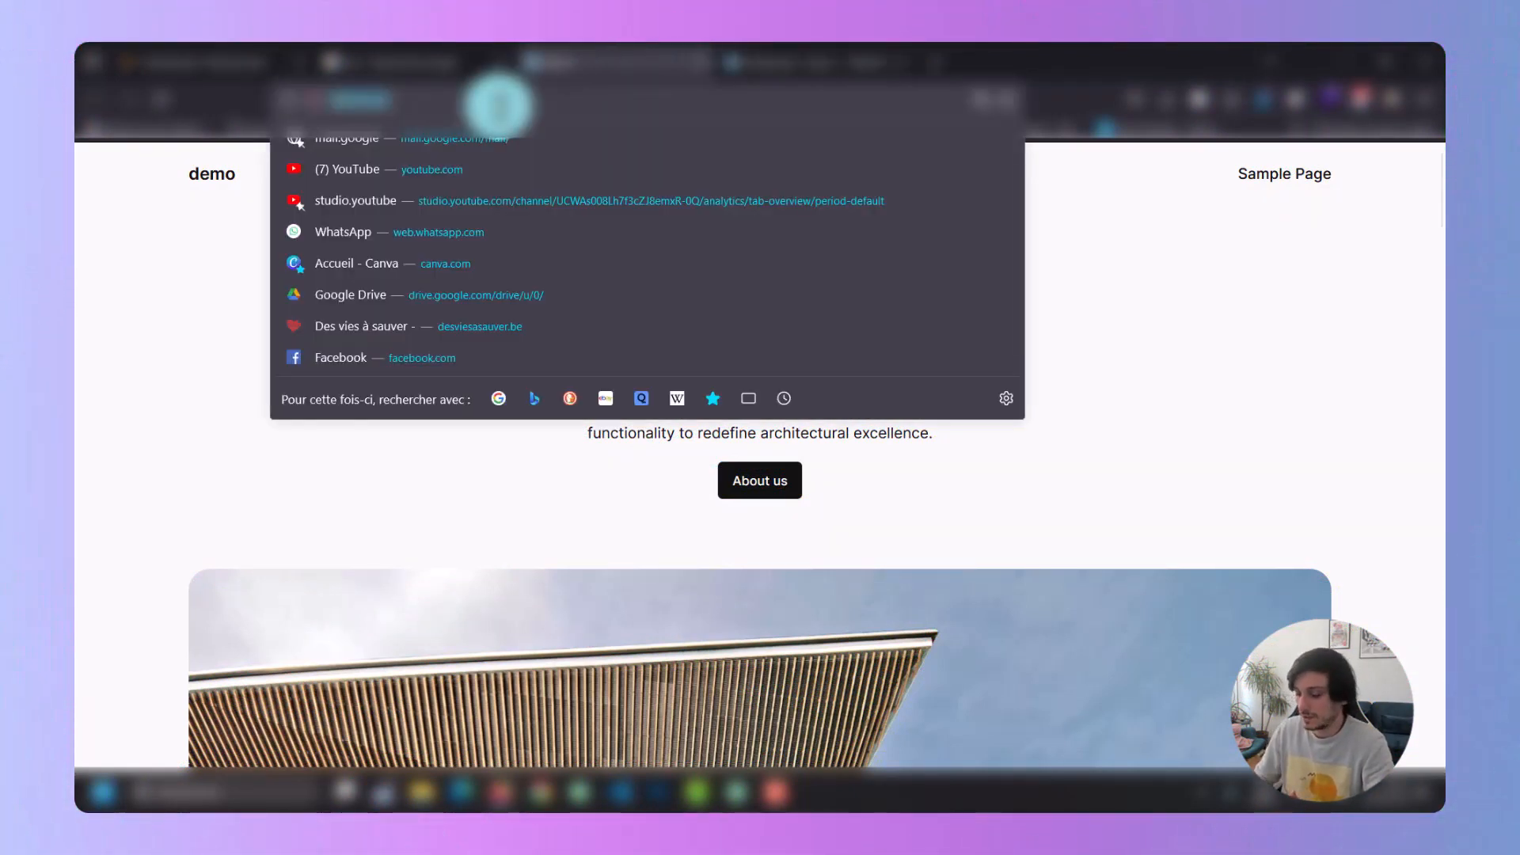
left_click(499, 105)
type("/w")
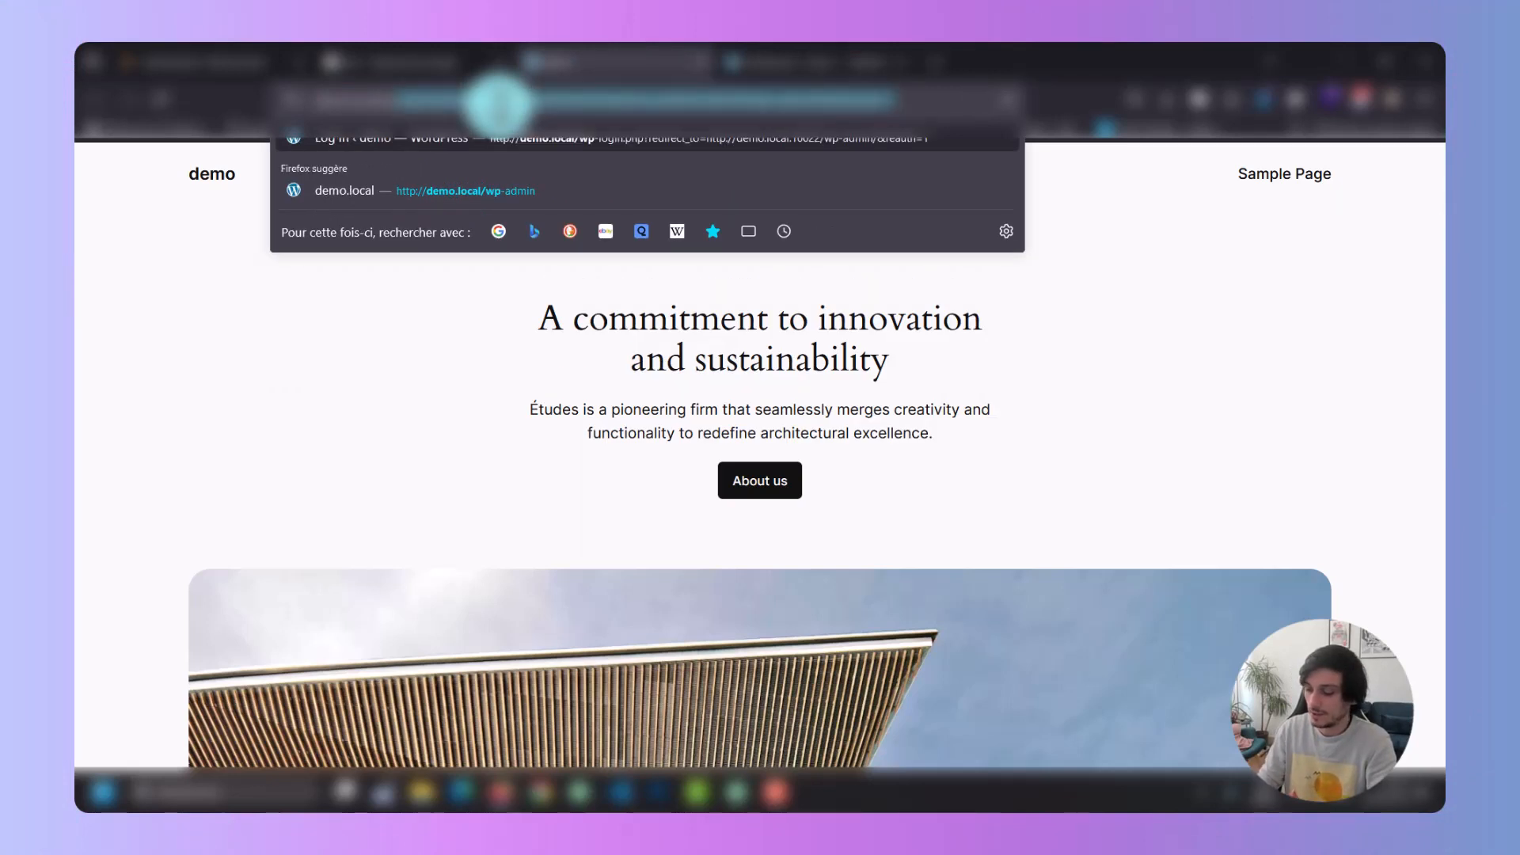
type("p-admin")
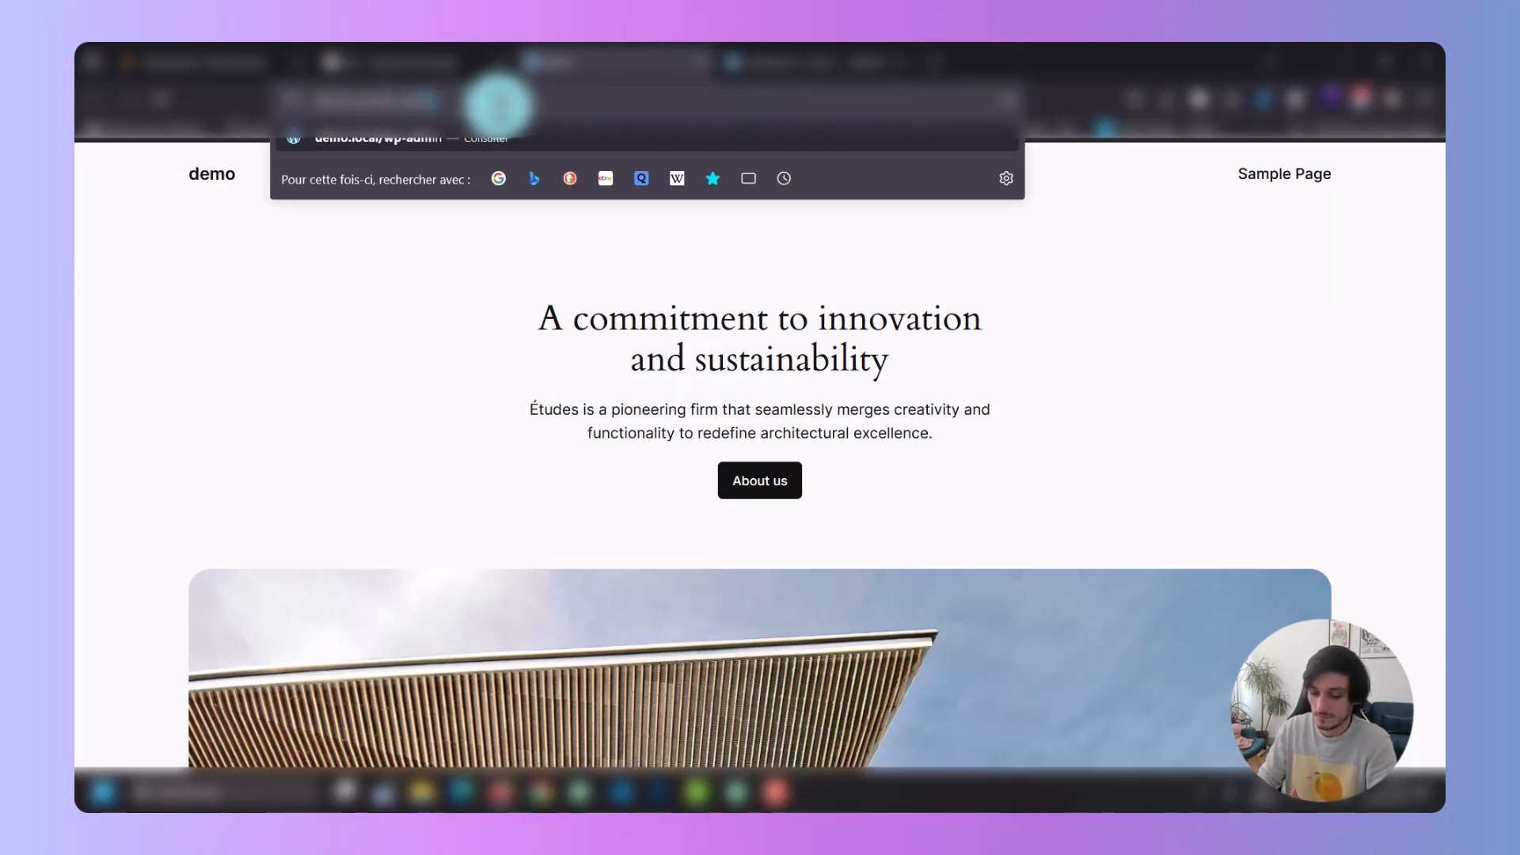
key("Return")
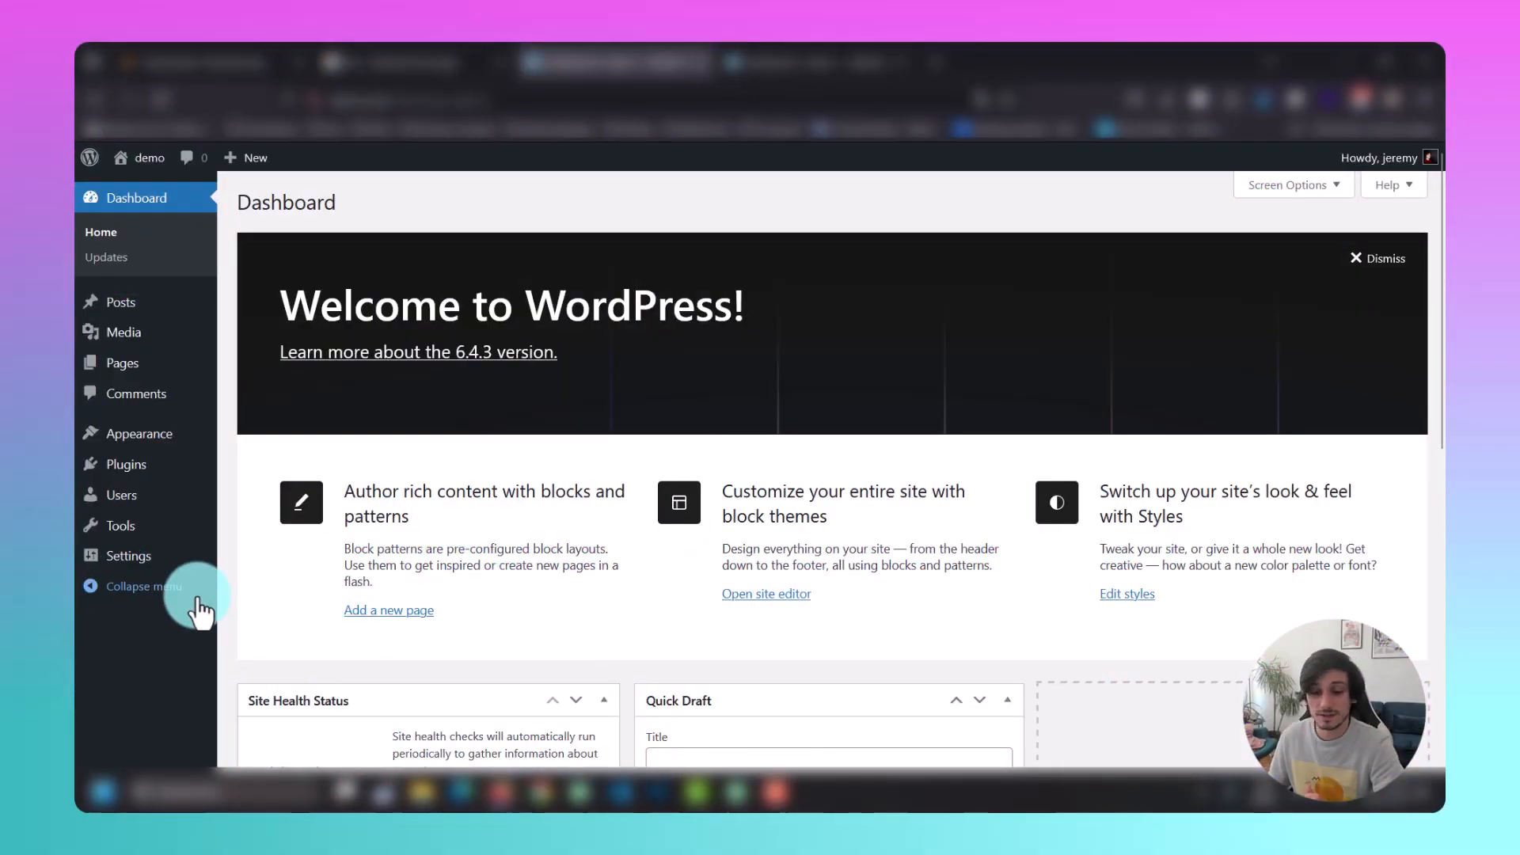
Set the site language to Français in the general settings and save the changes.
mouse_move(190, 570)
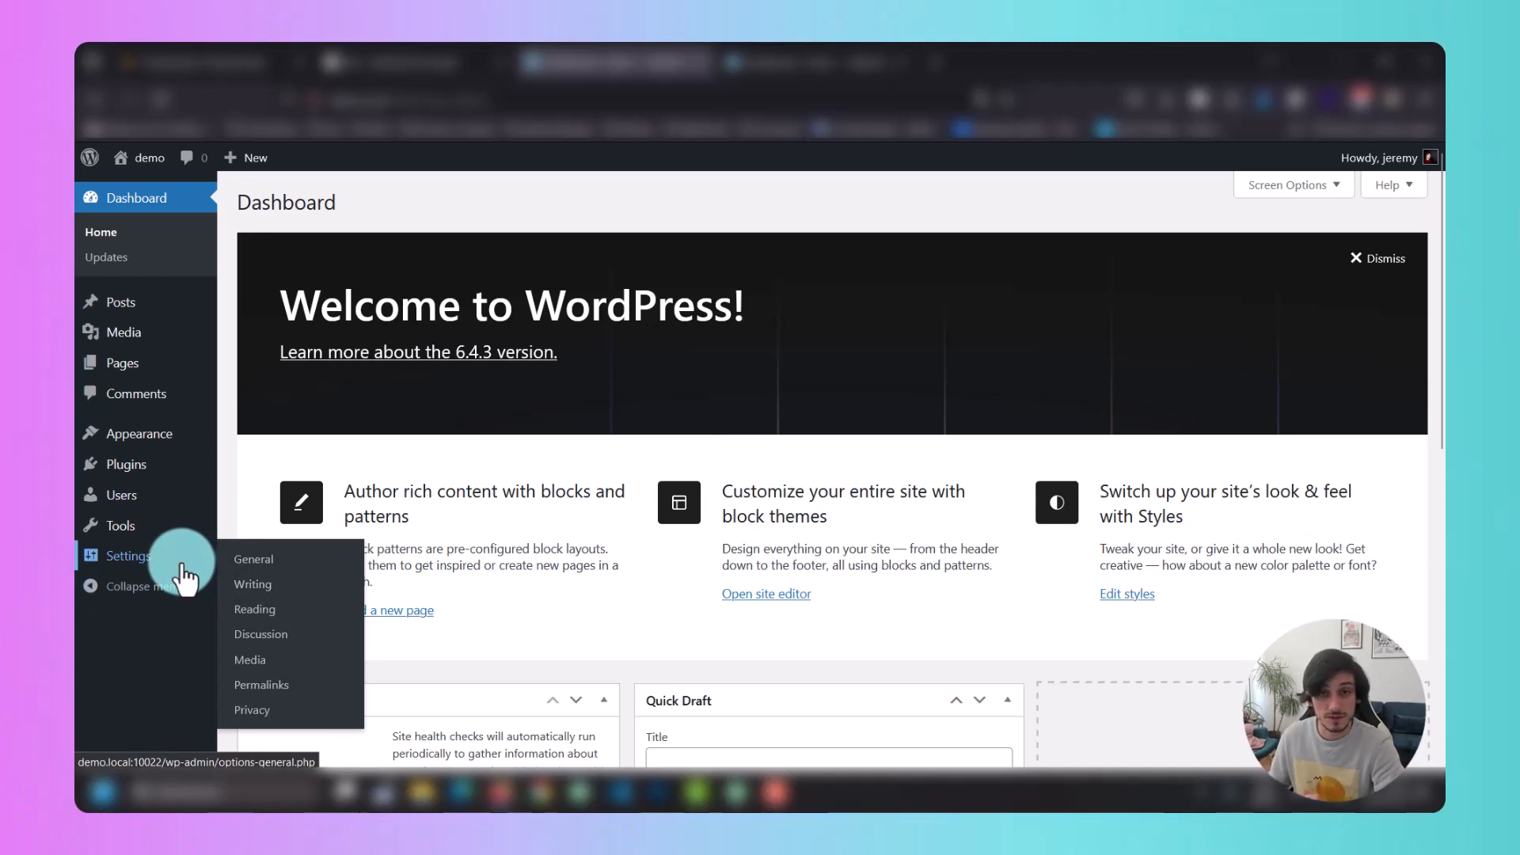
left_click(182, 565)
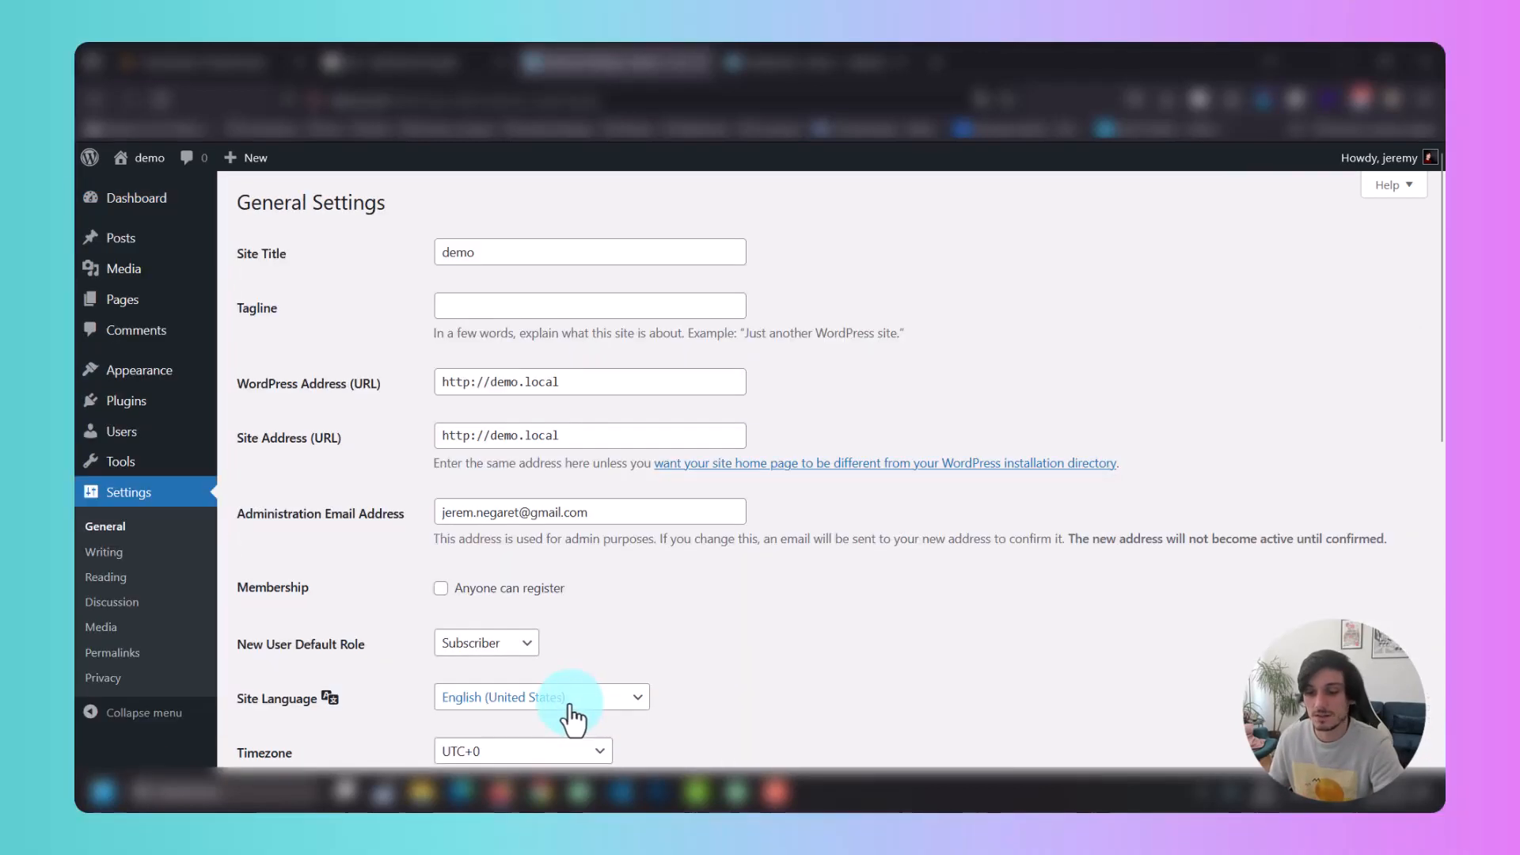
left_click(571, 717)
key("f")
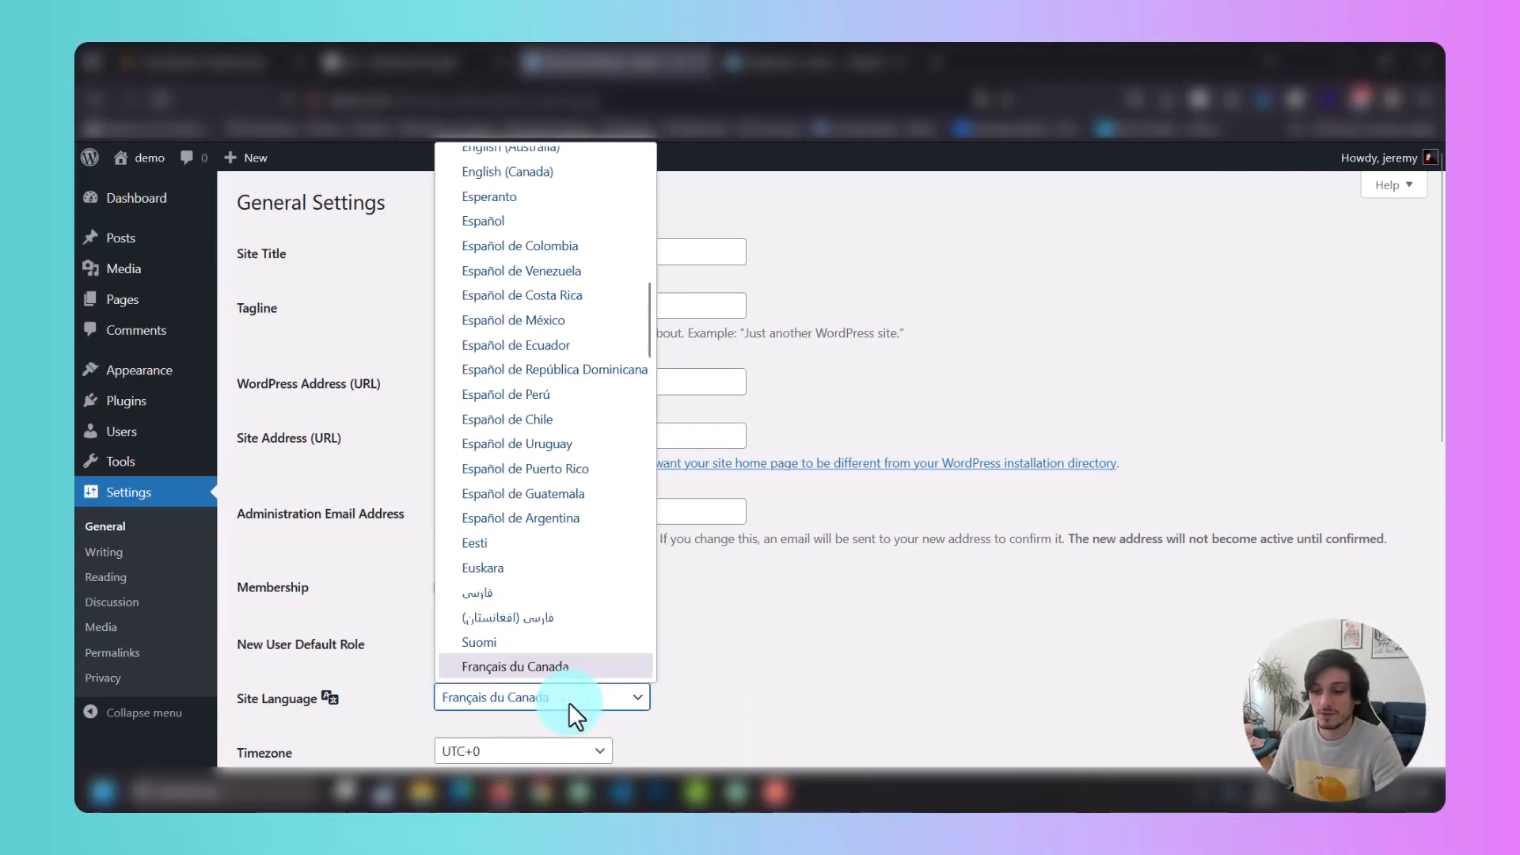
scroll(539, 594, "down", 2)
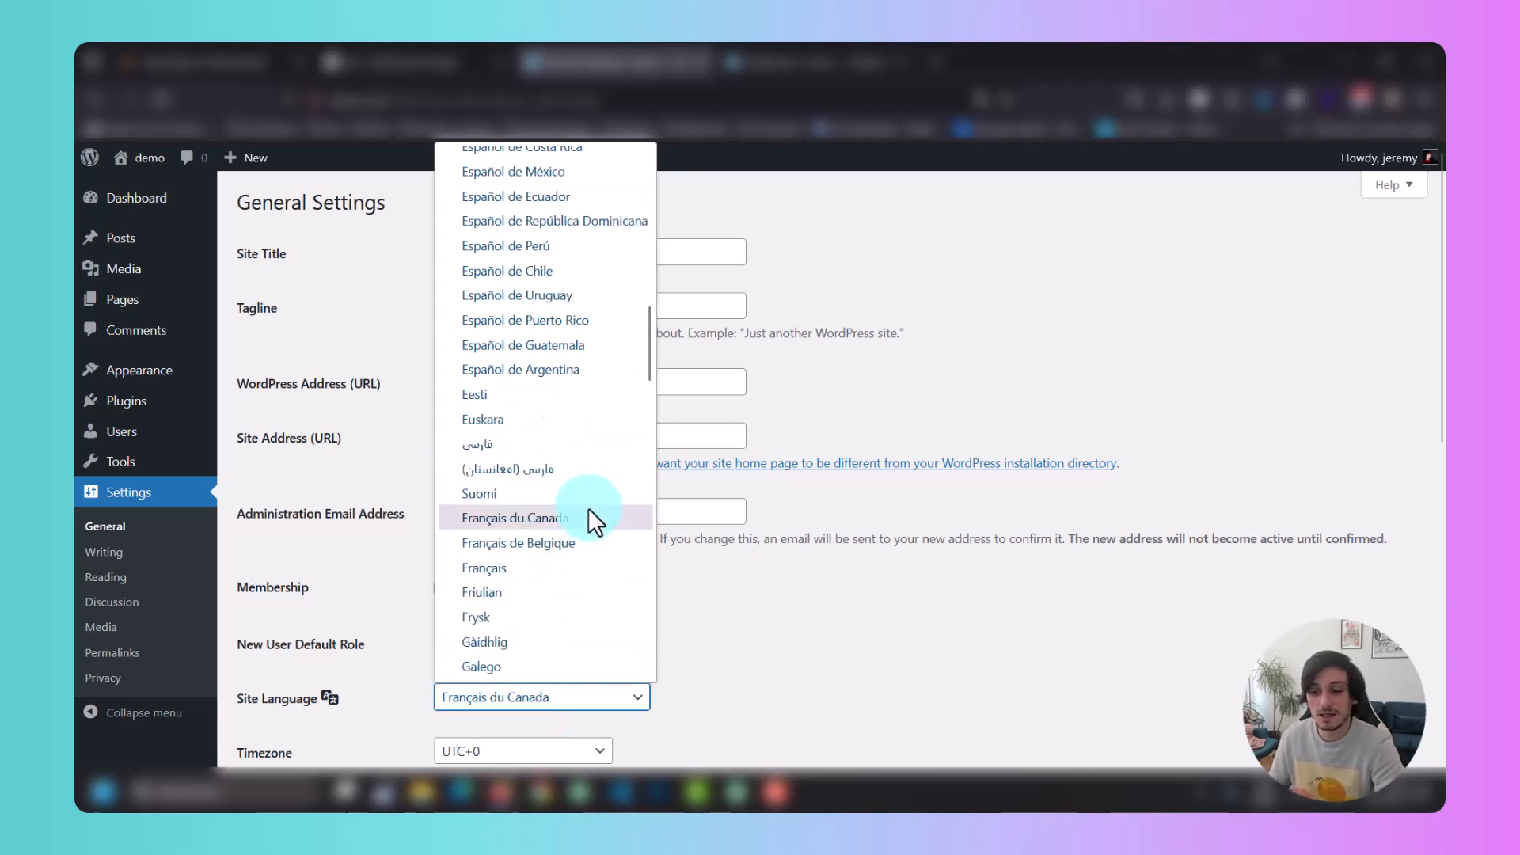
left_click(559, 566)
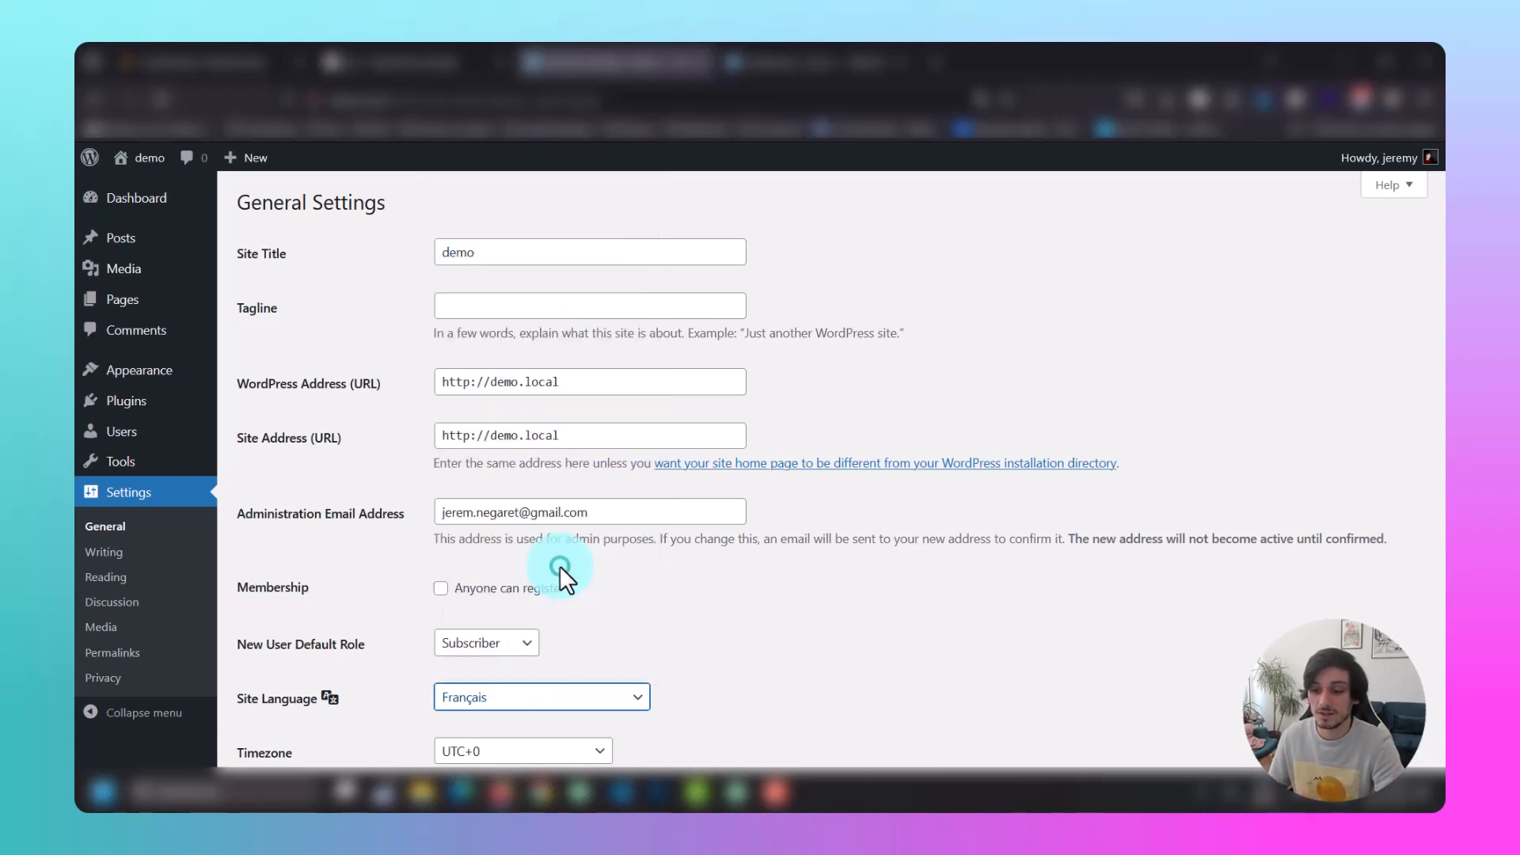
scroll(571, 587, "down", 2)
scroll(574, 599, "down", 5)
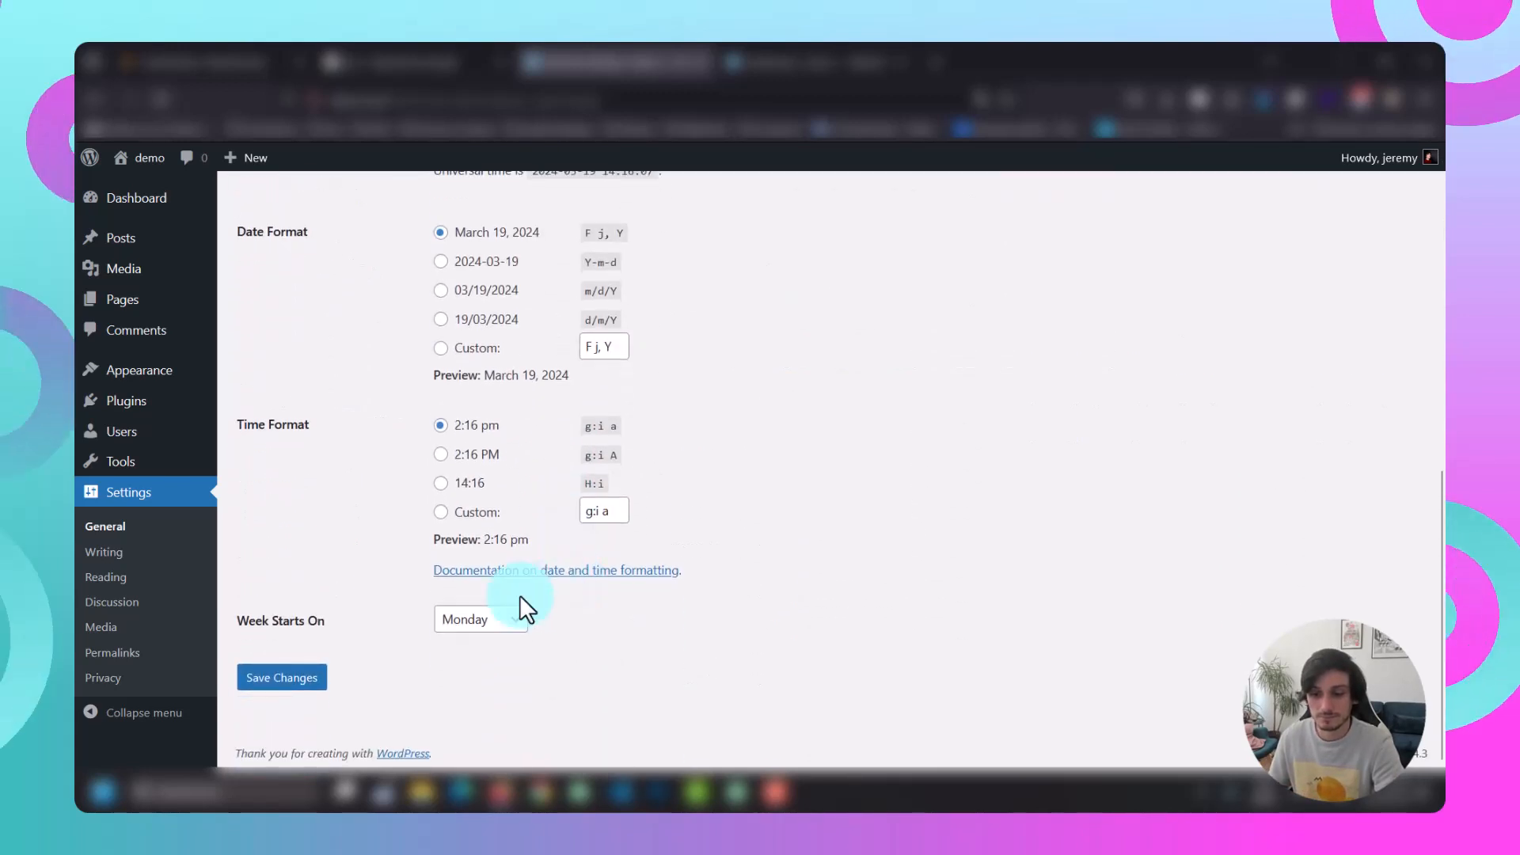
left_click(331, 674)
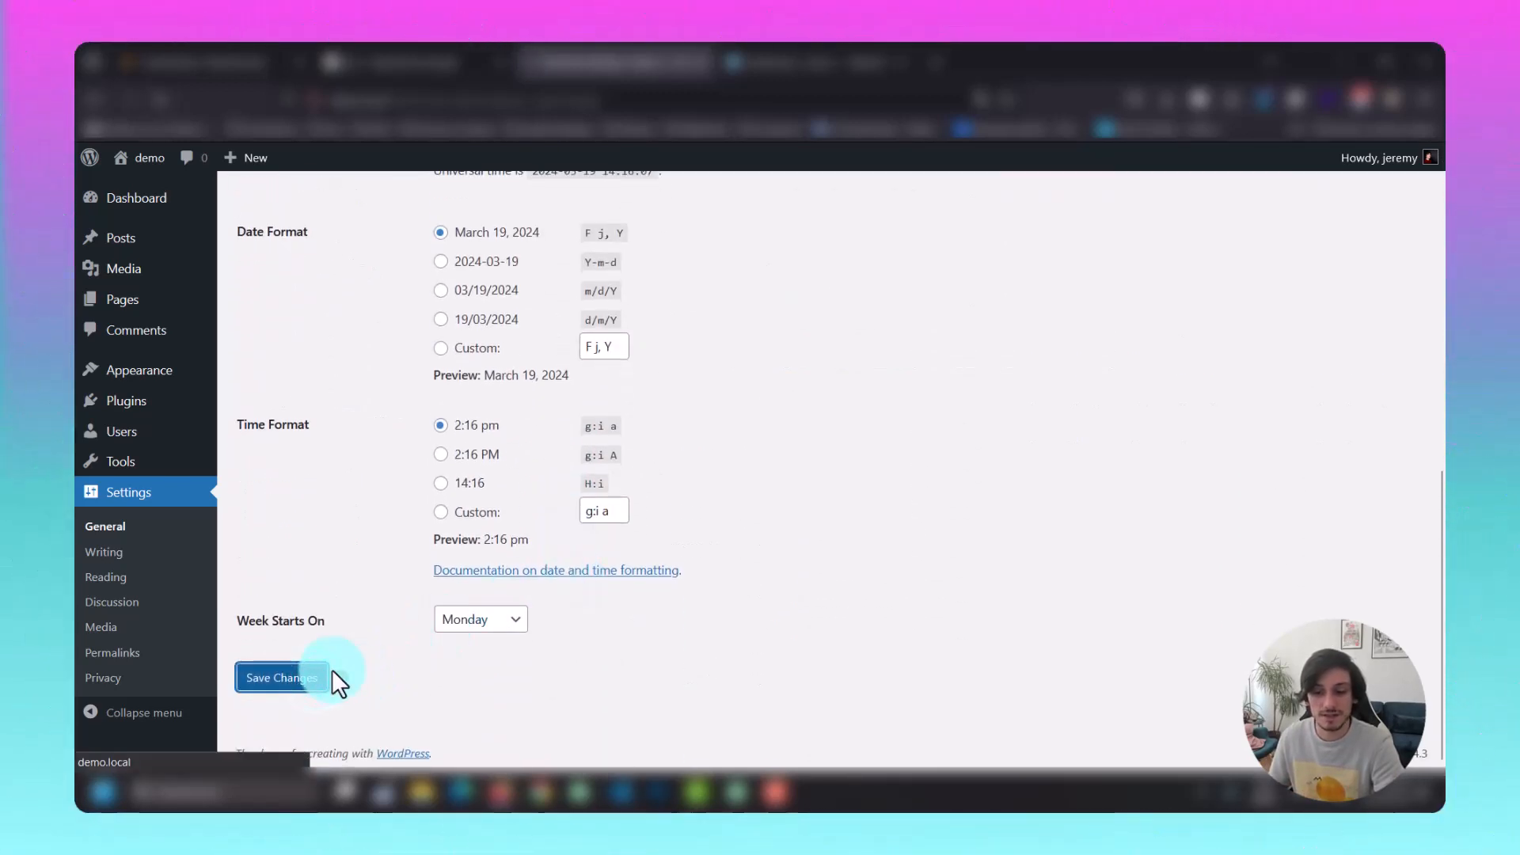
Open the page for adding themes and look through the popular WordPress themes offered there.
left_click(169, 372)
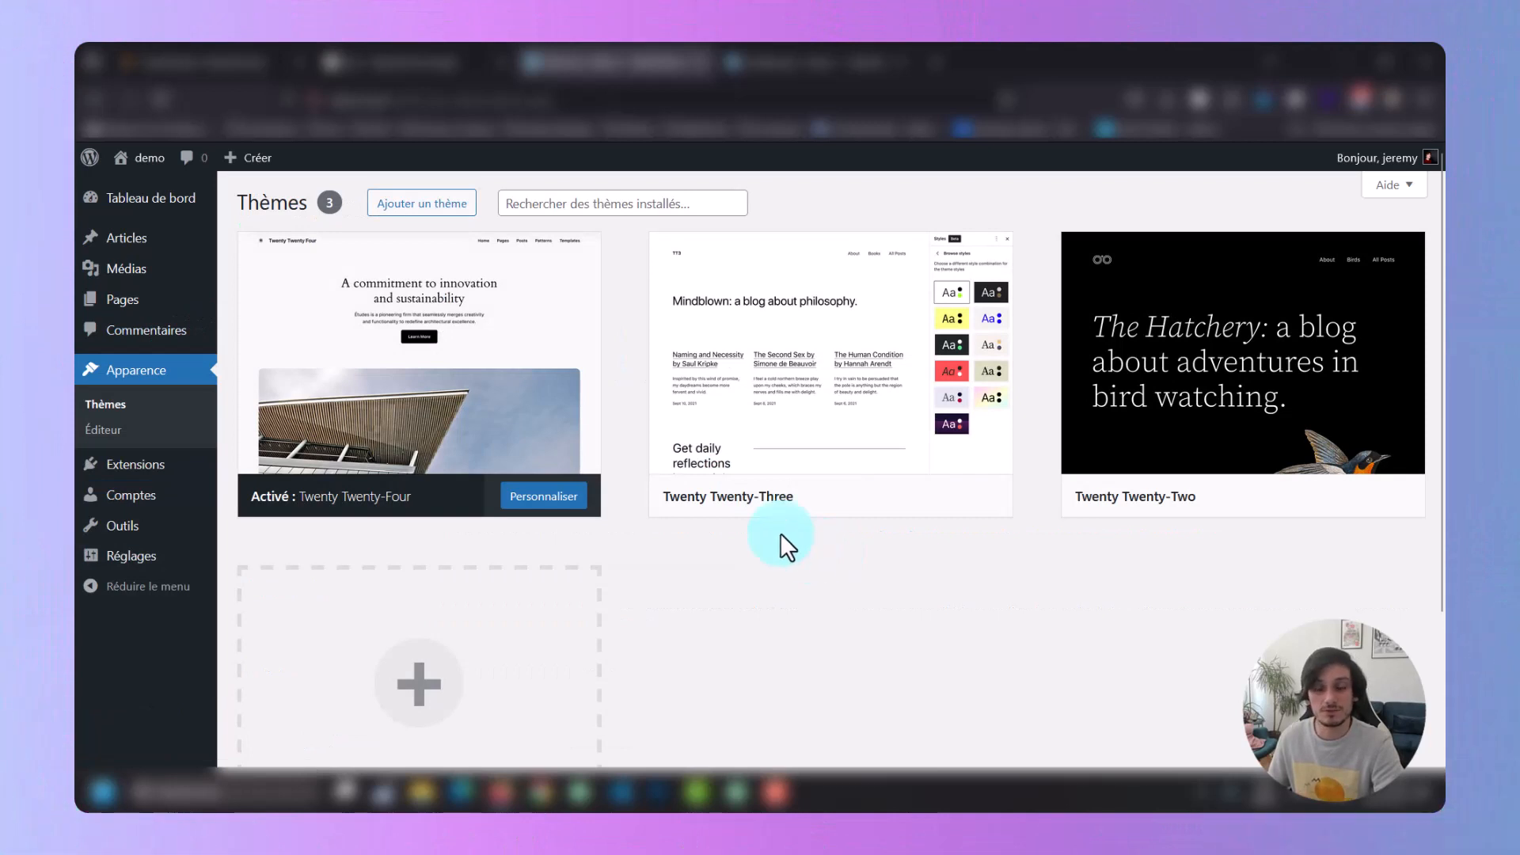
left_click(420, 207)
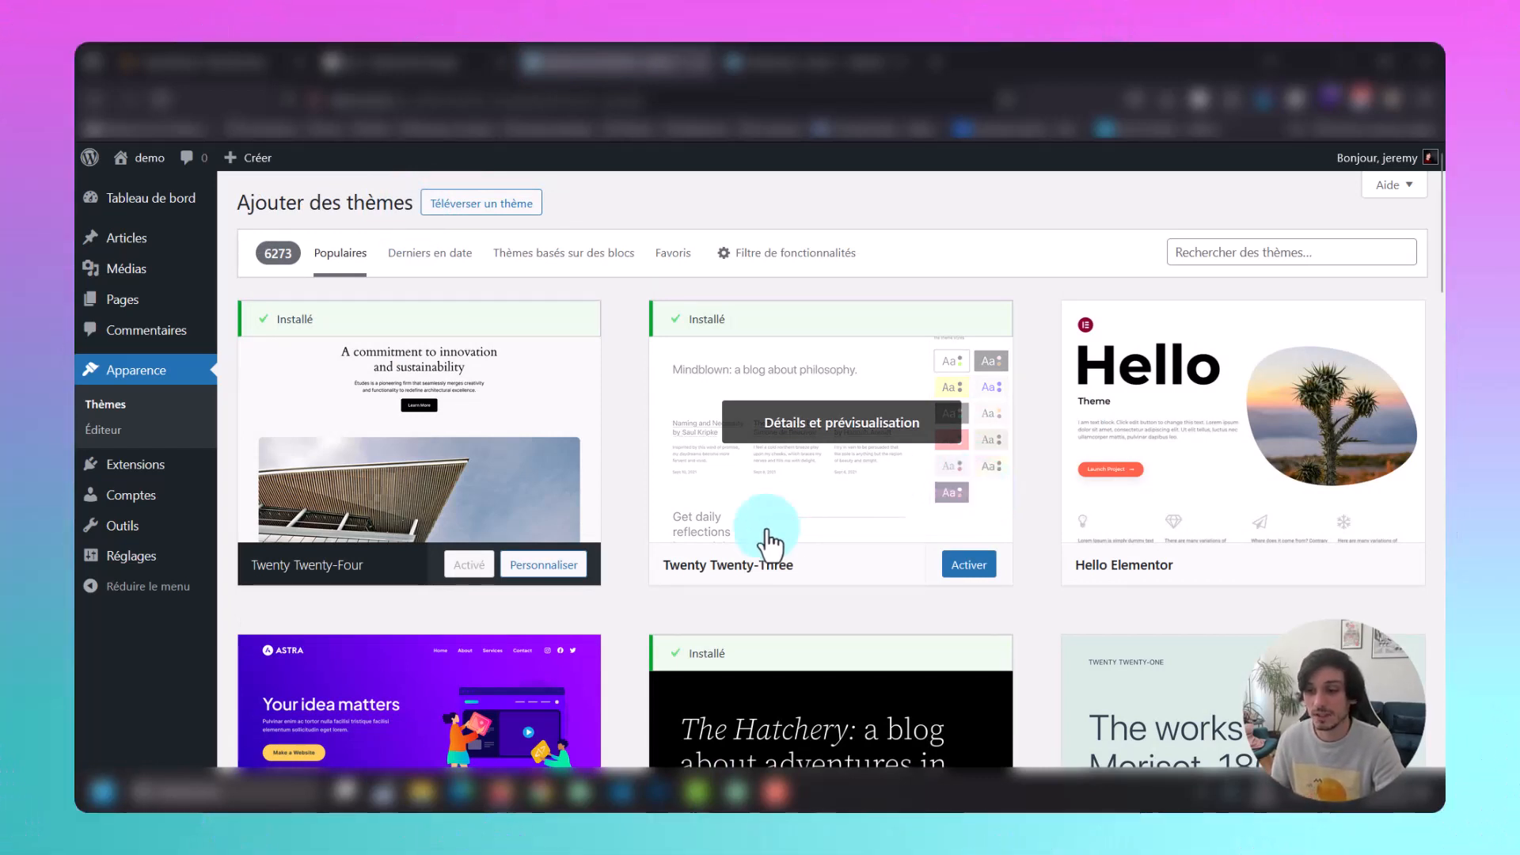
scroll(638, 449, "down", 10)
scroll(642, 467, "down", 2)
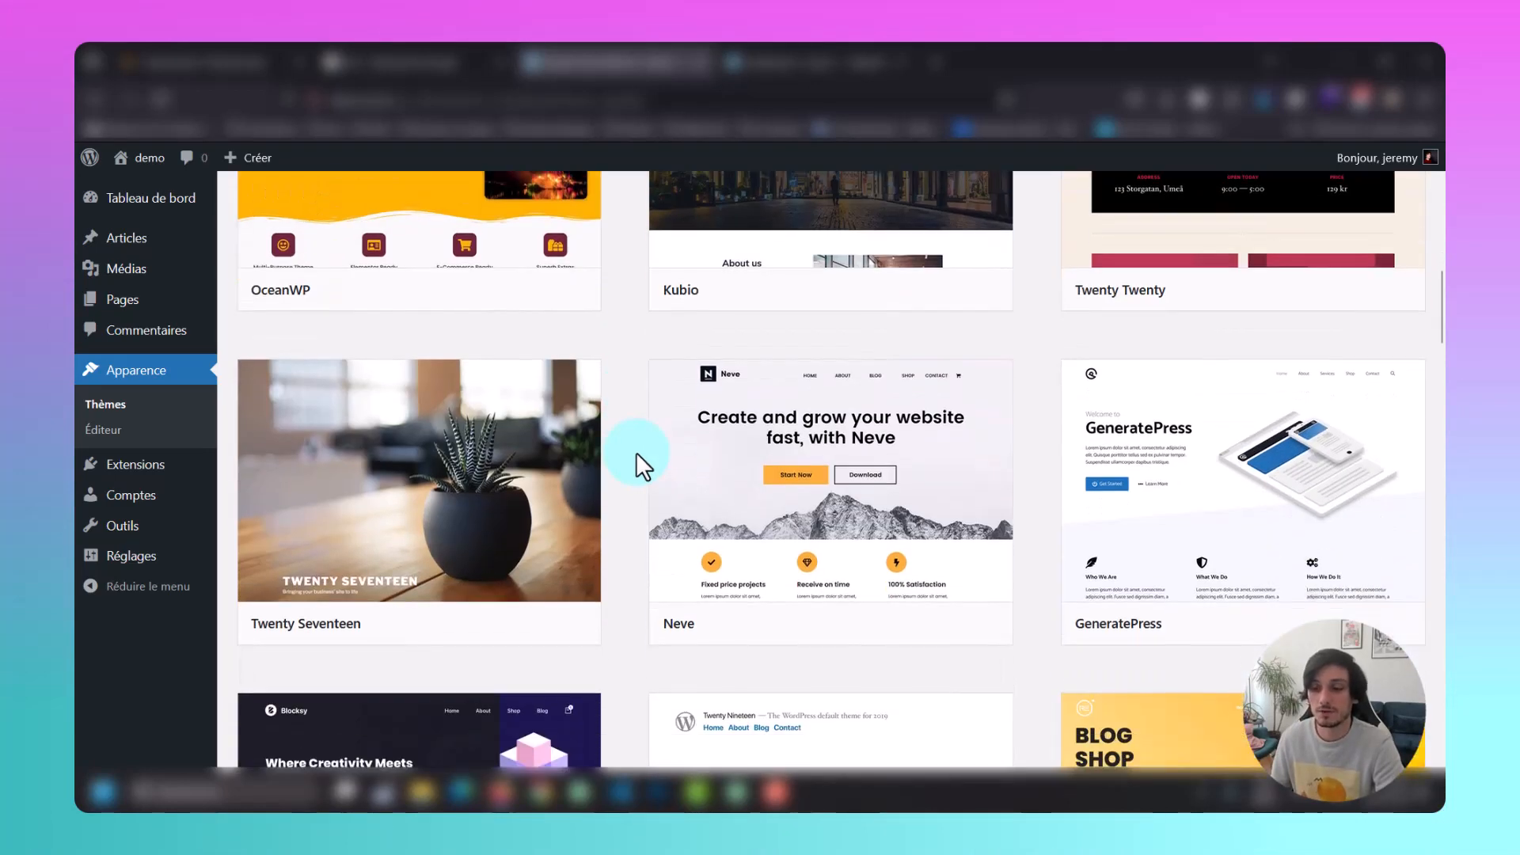
scroll(628, 447, "down", 2)
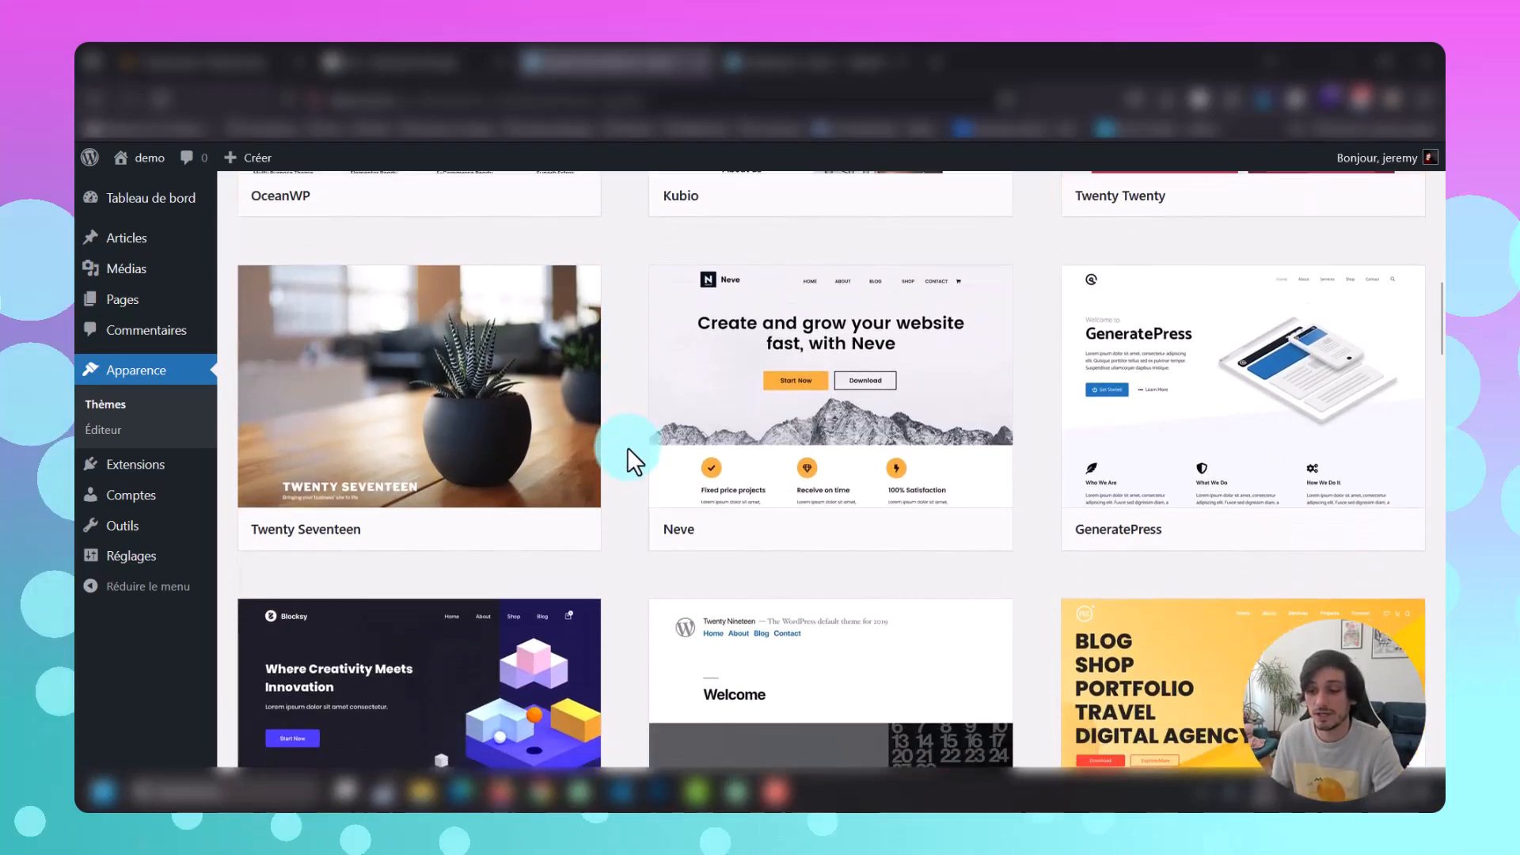
scroll(627, 448, "up", 4)
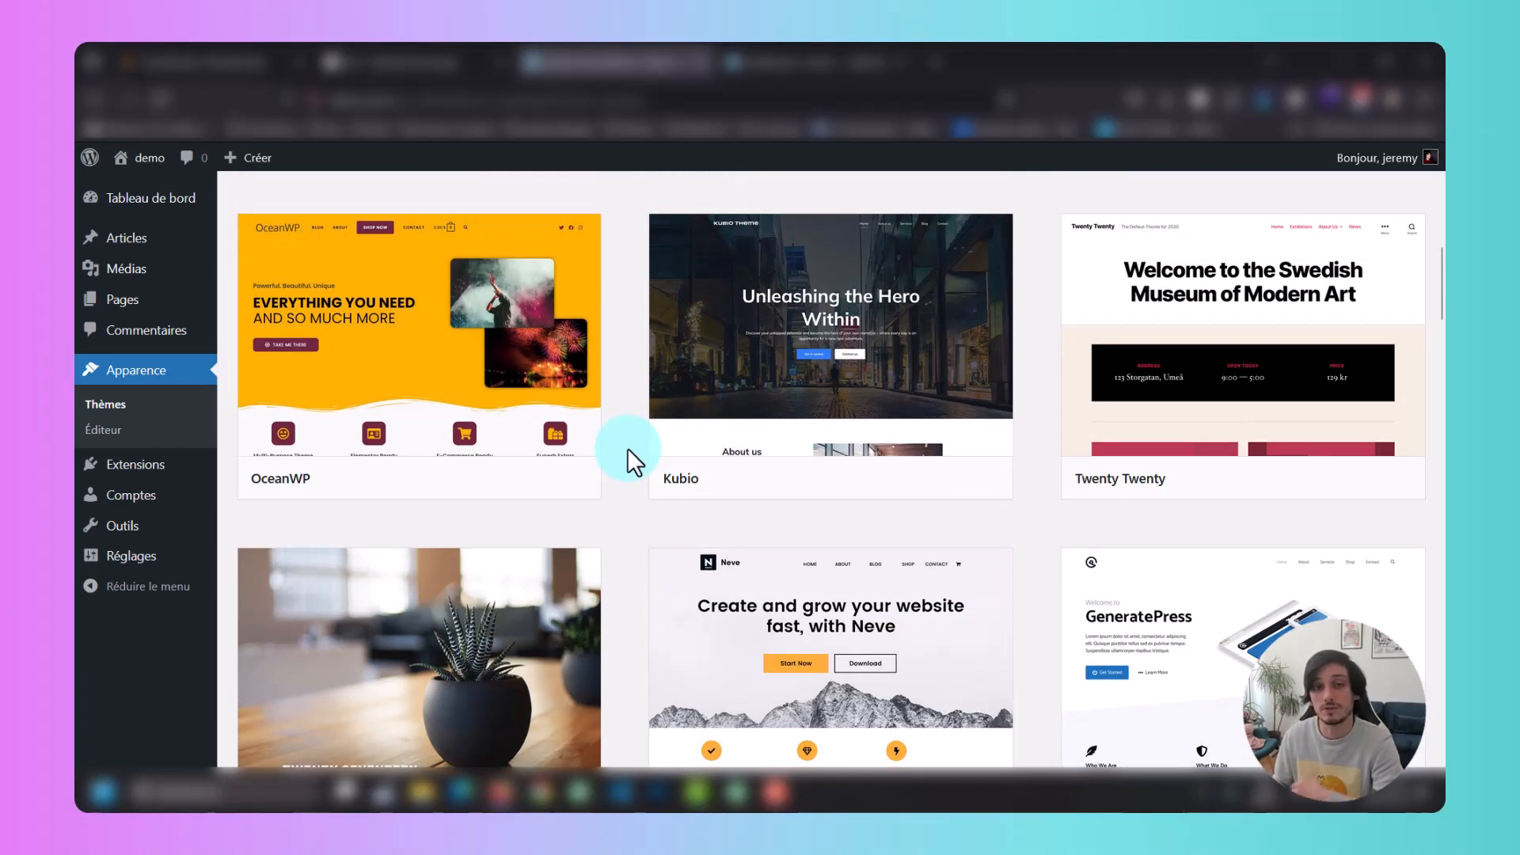
scroll(627, 448, "up", 6)
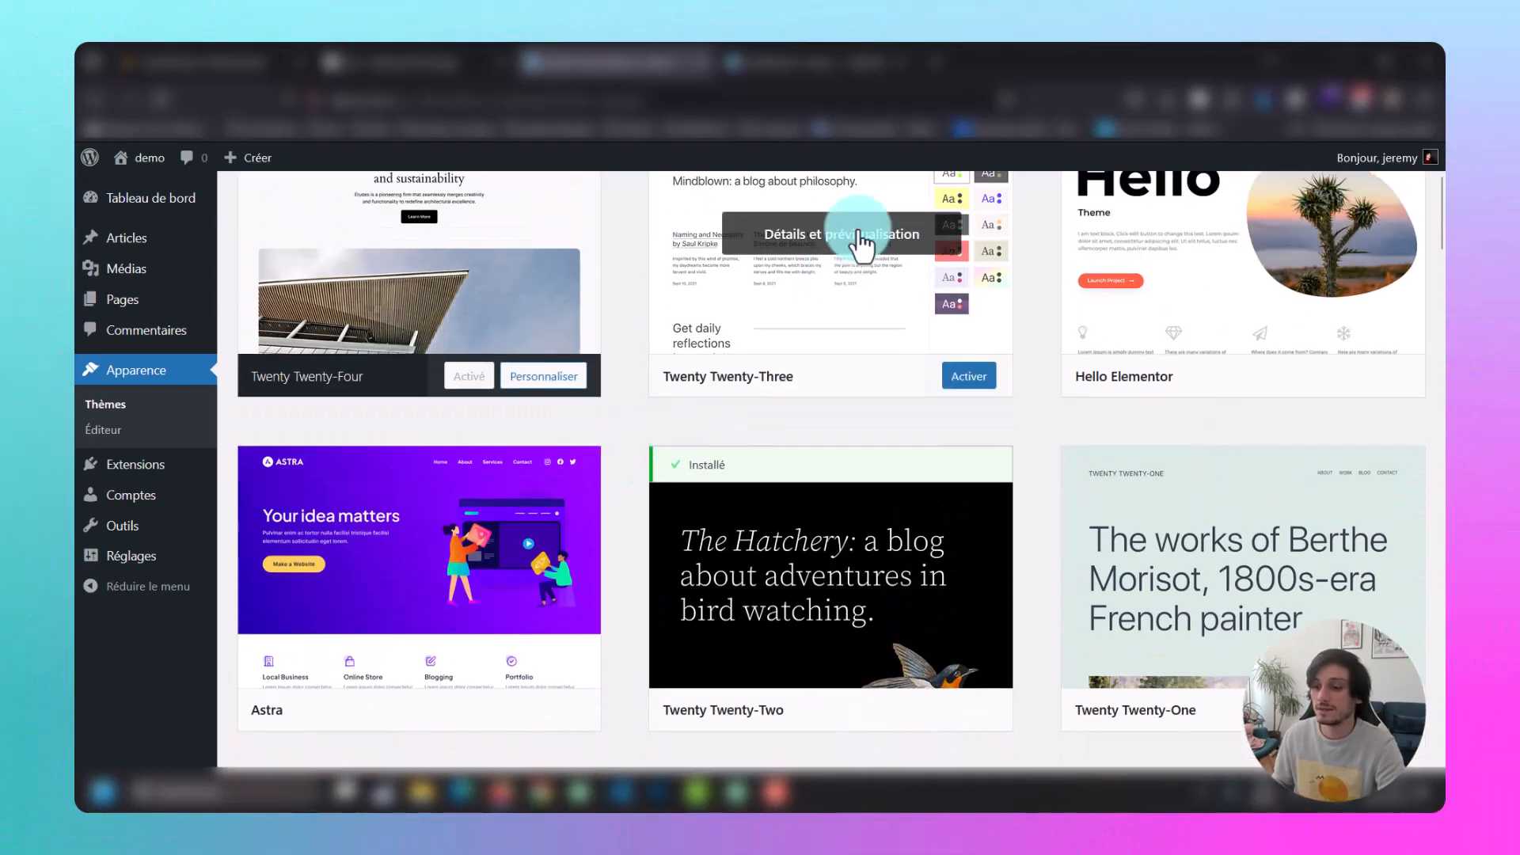
mouse_move(515, 522)
scroll(515, 522, "up", 3)
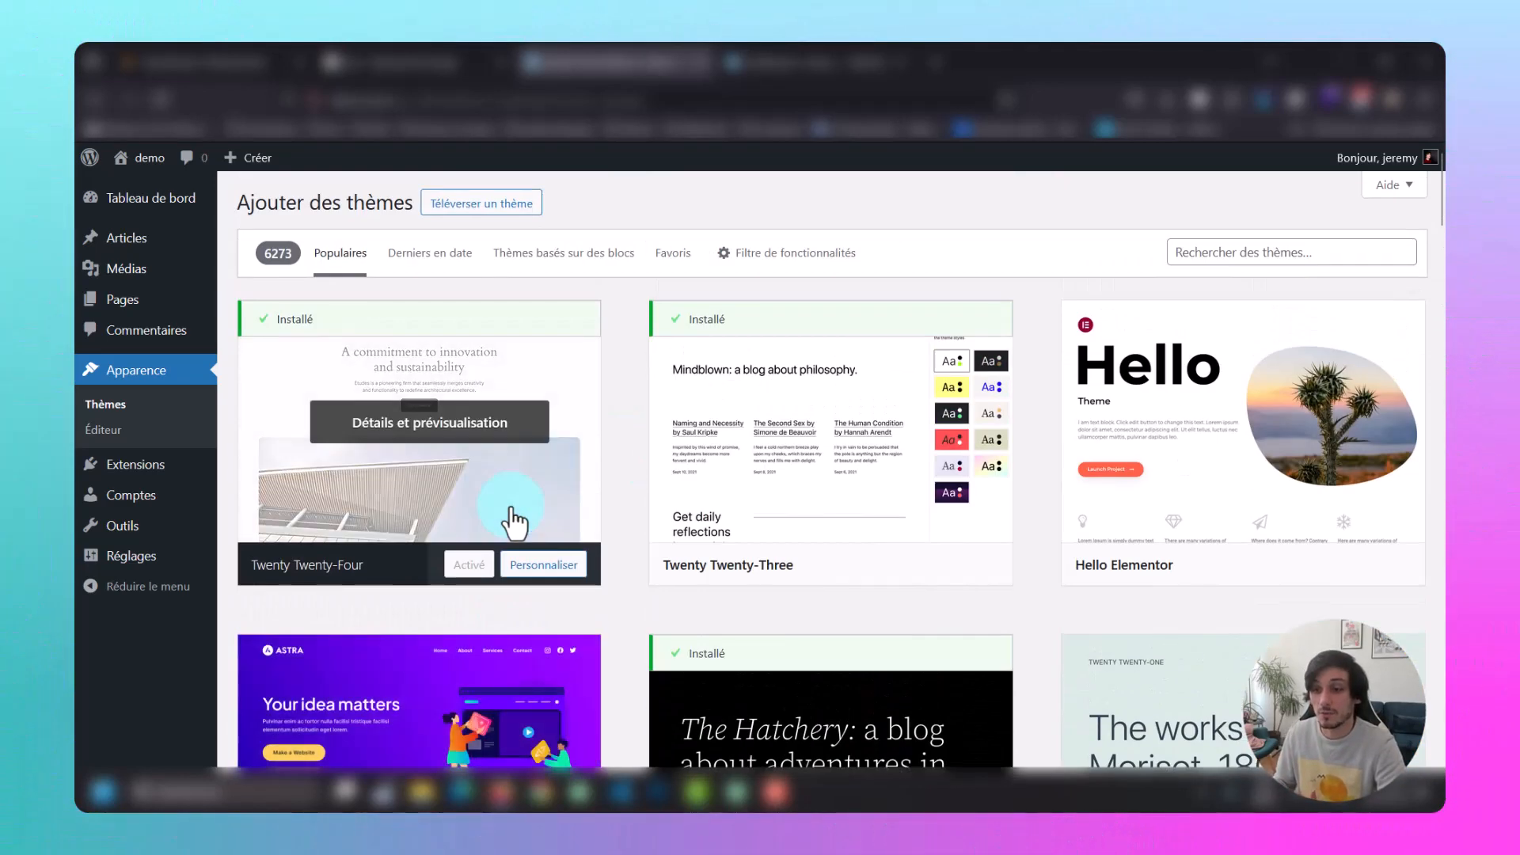
scroll(507, 518, "down", 3)
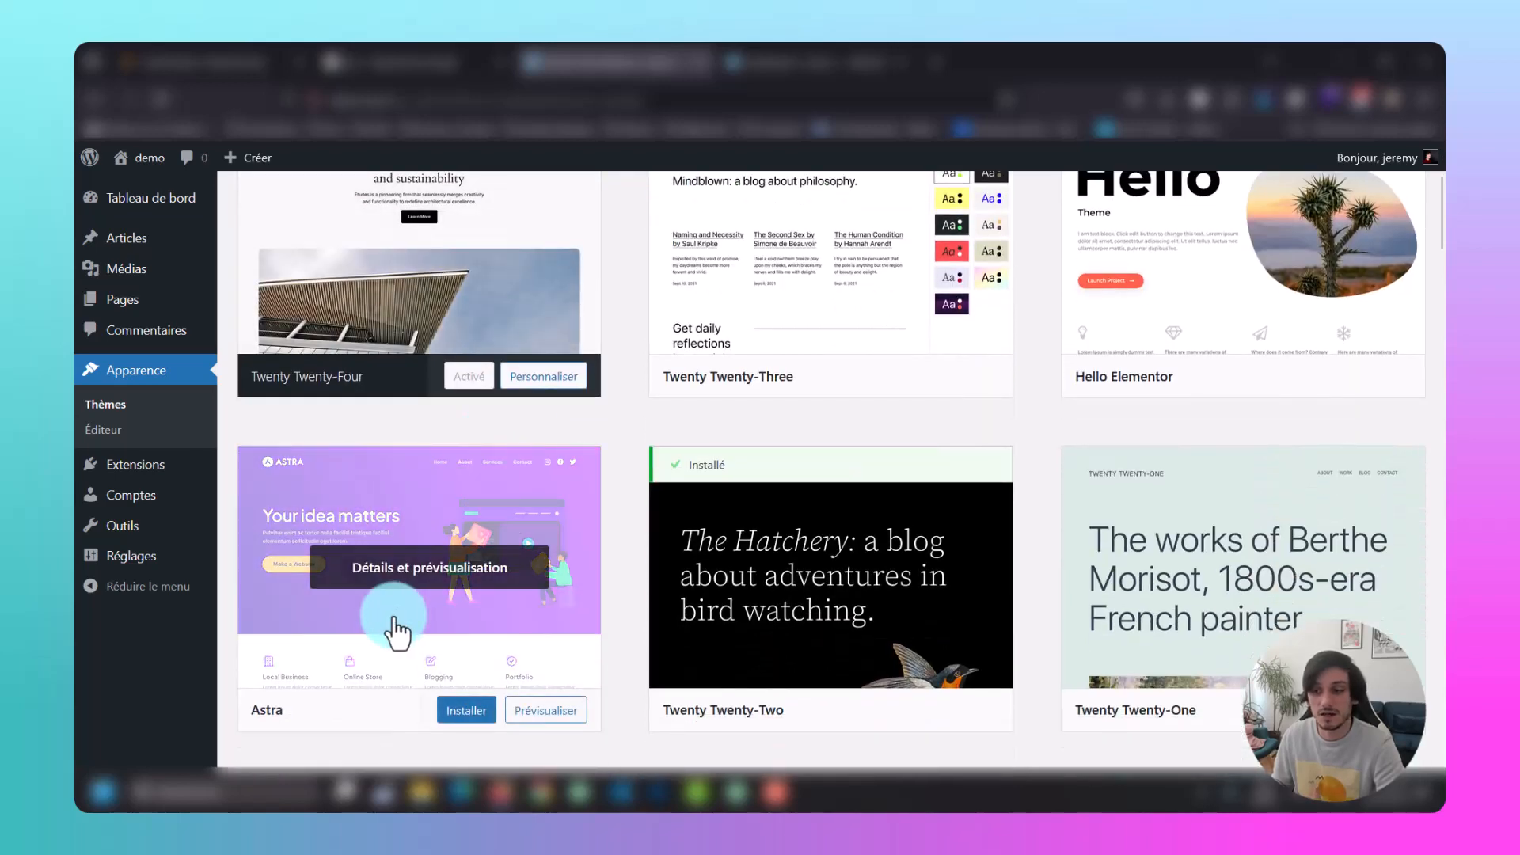
scroll(396, 631, "up", 3)
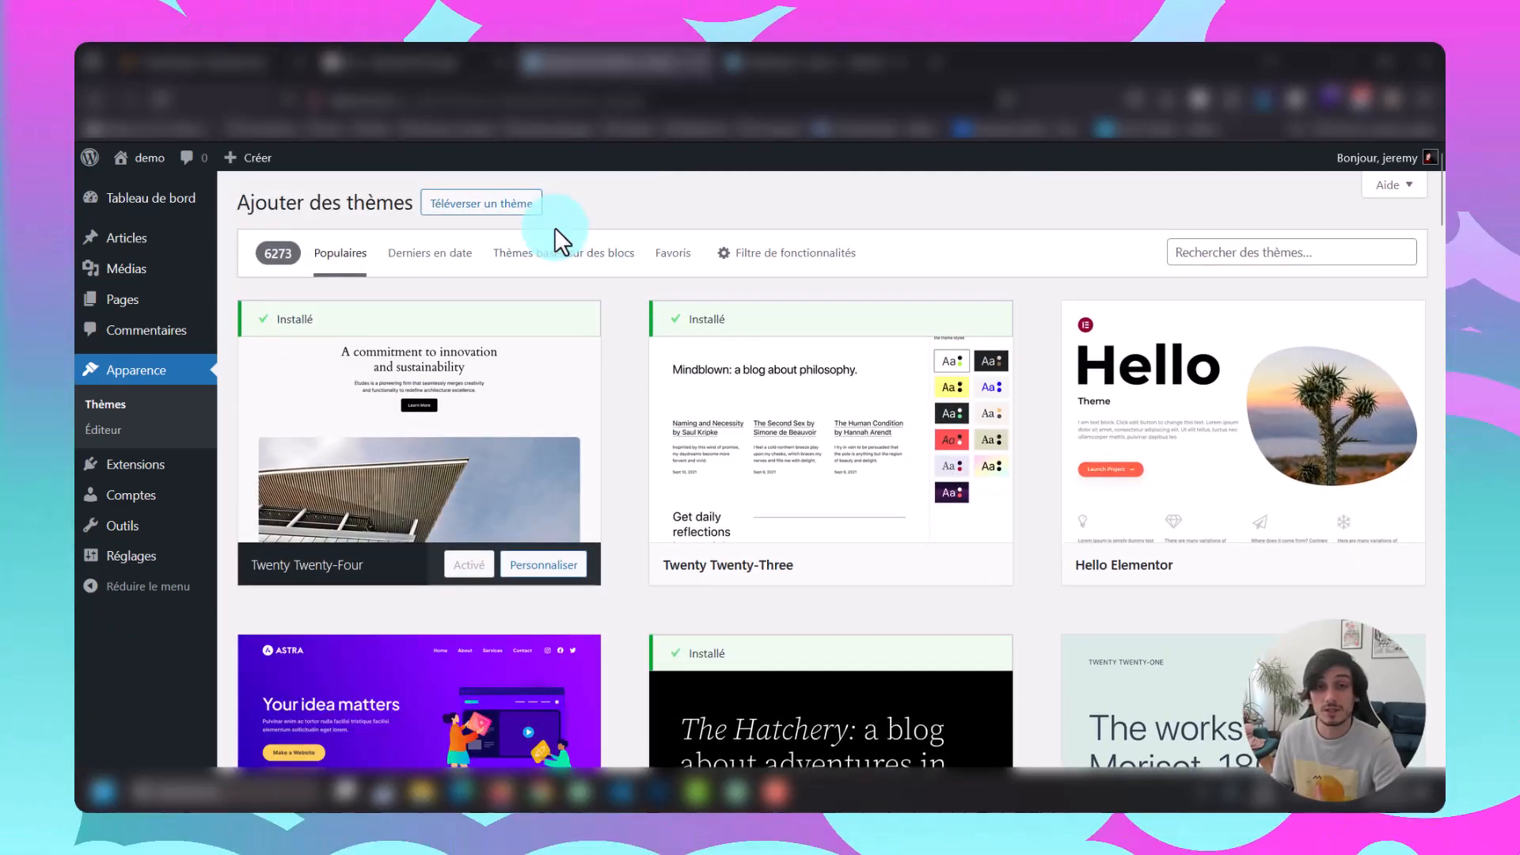
Install the Uncode theme from the themeforest zip in Téléchargements and activate it.
left_click(505, 214)
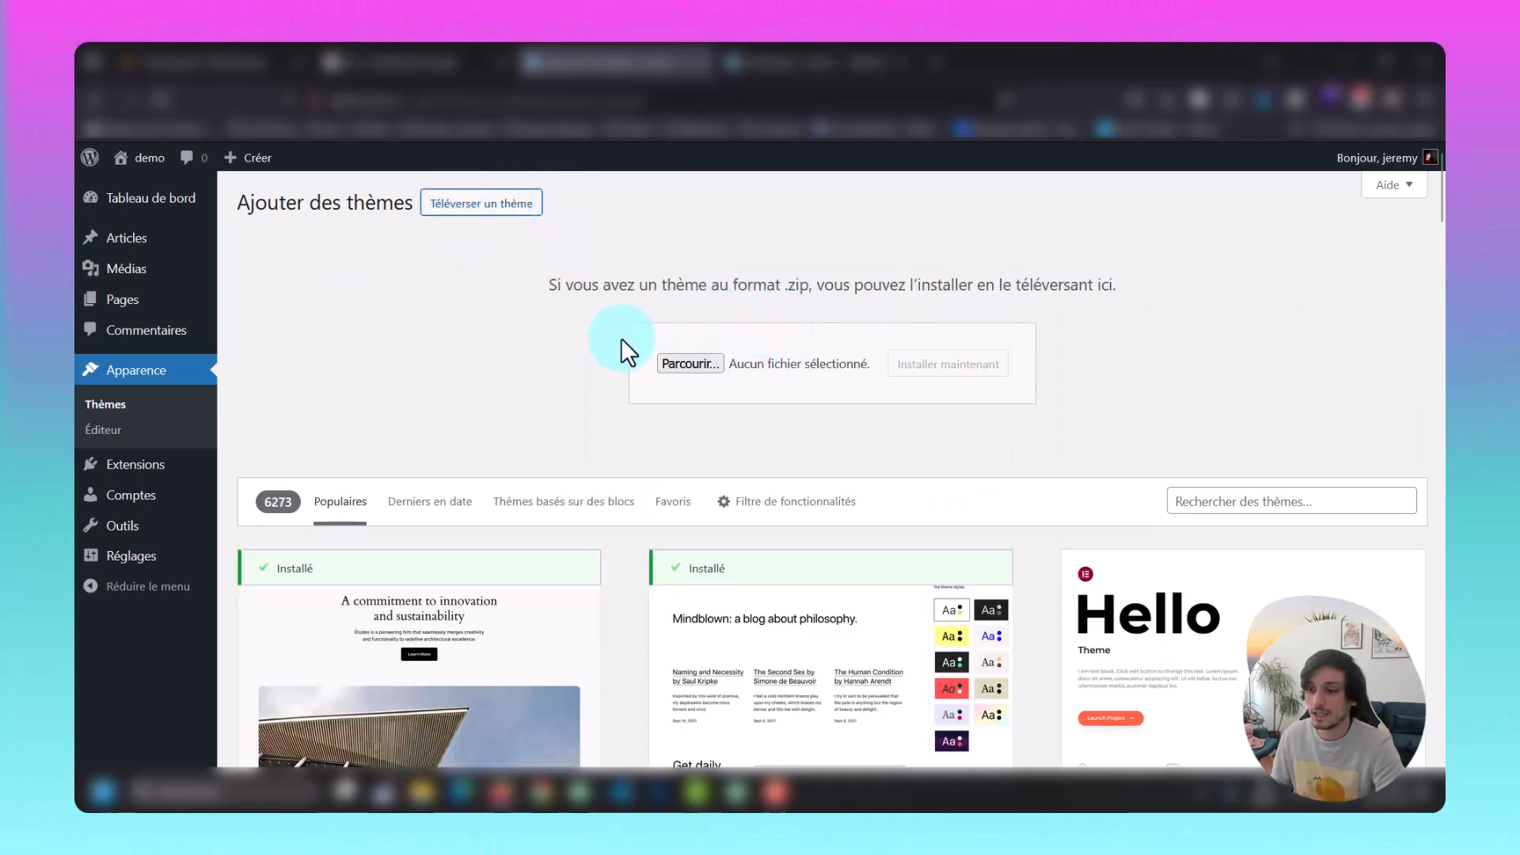
left_click(692, 365)
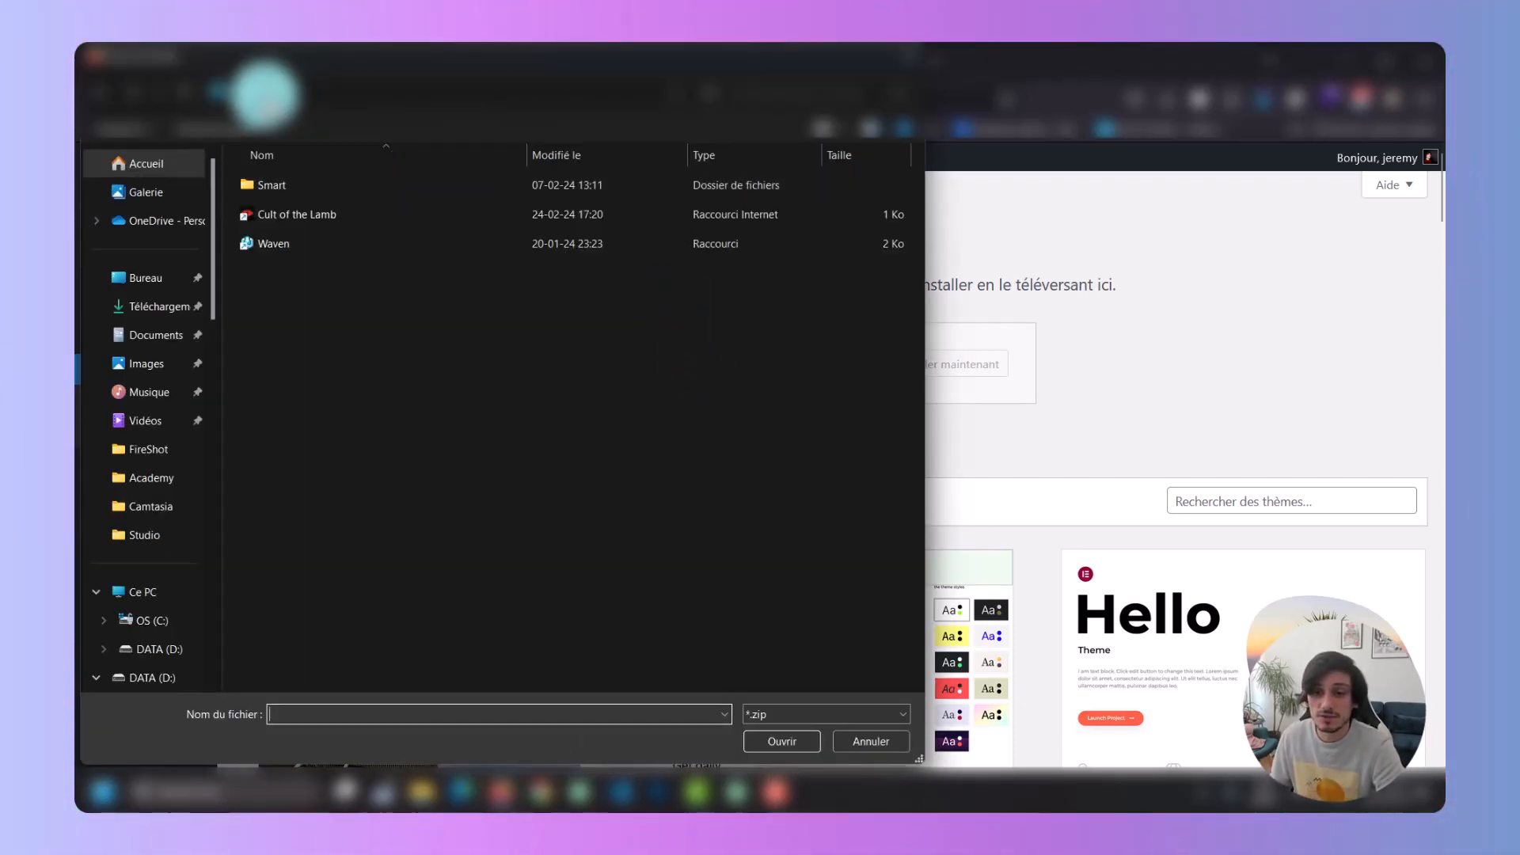
left_click(152, 309)
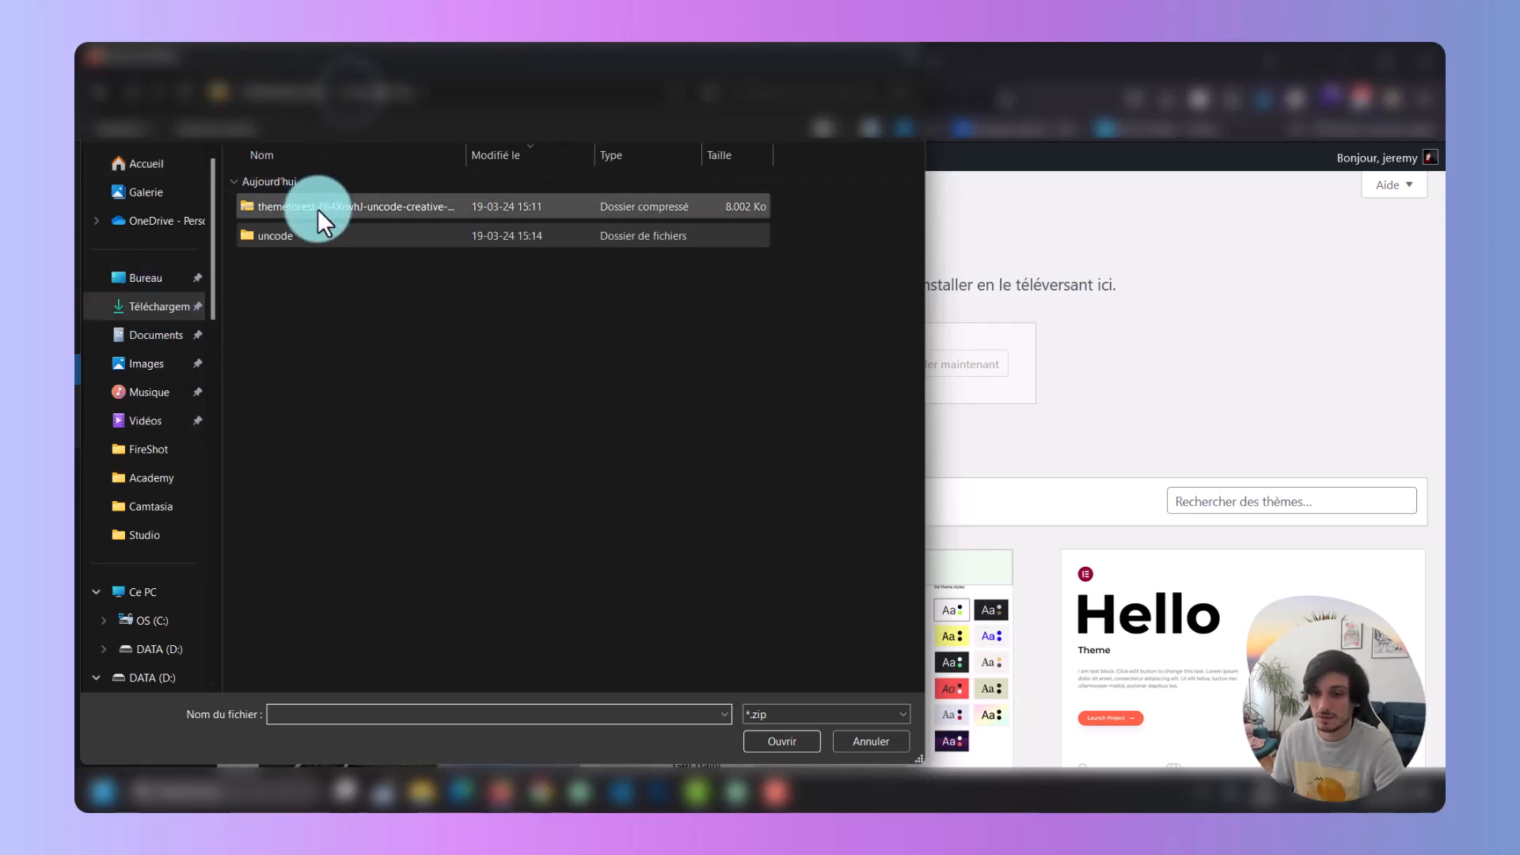
left_click(335, 204)
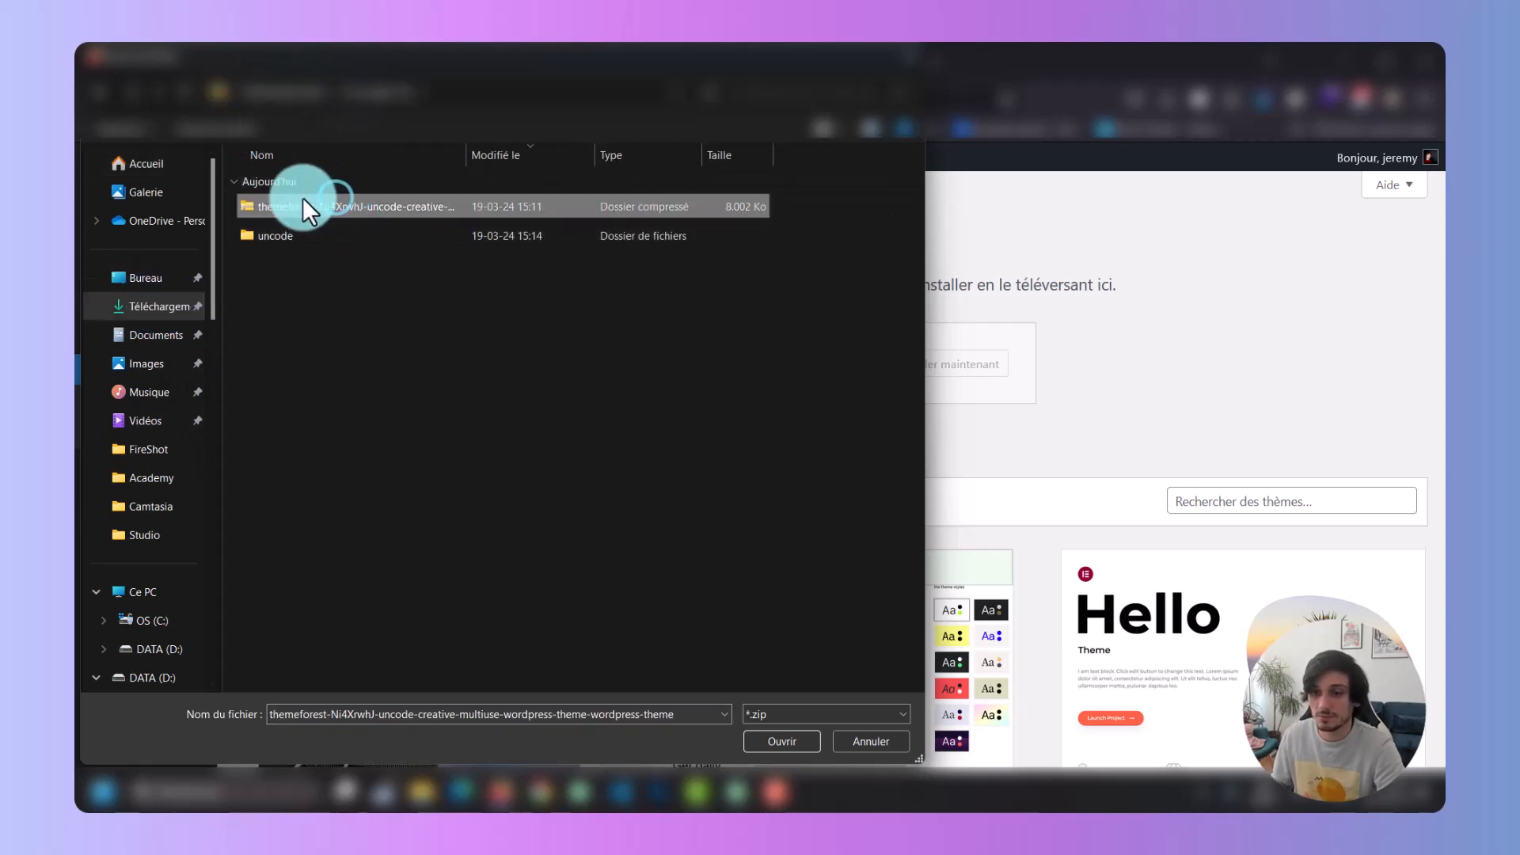
left_click(781, 740)
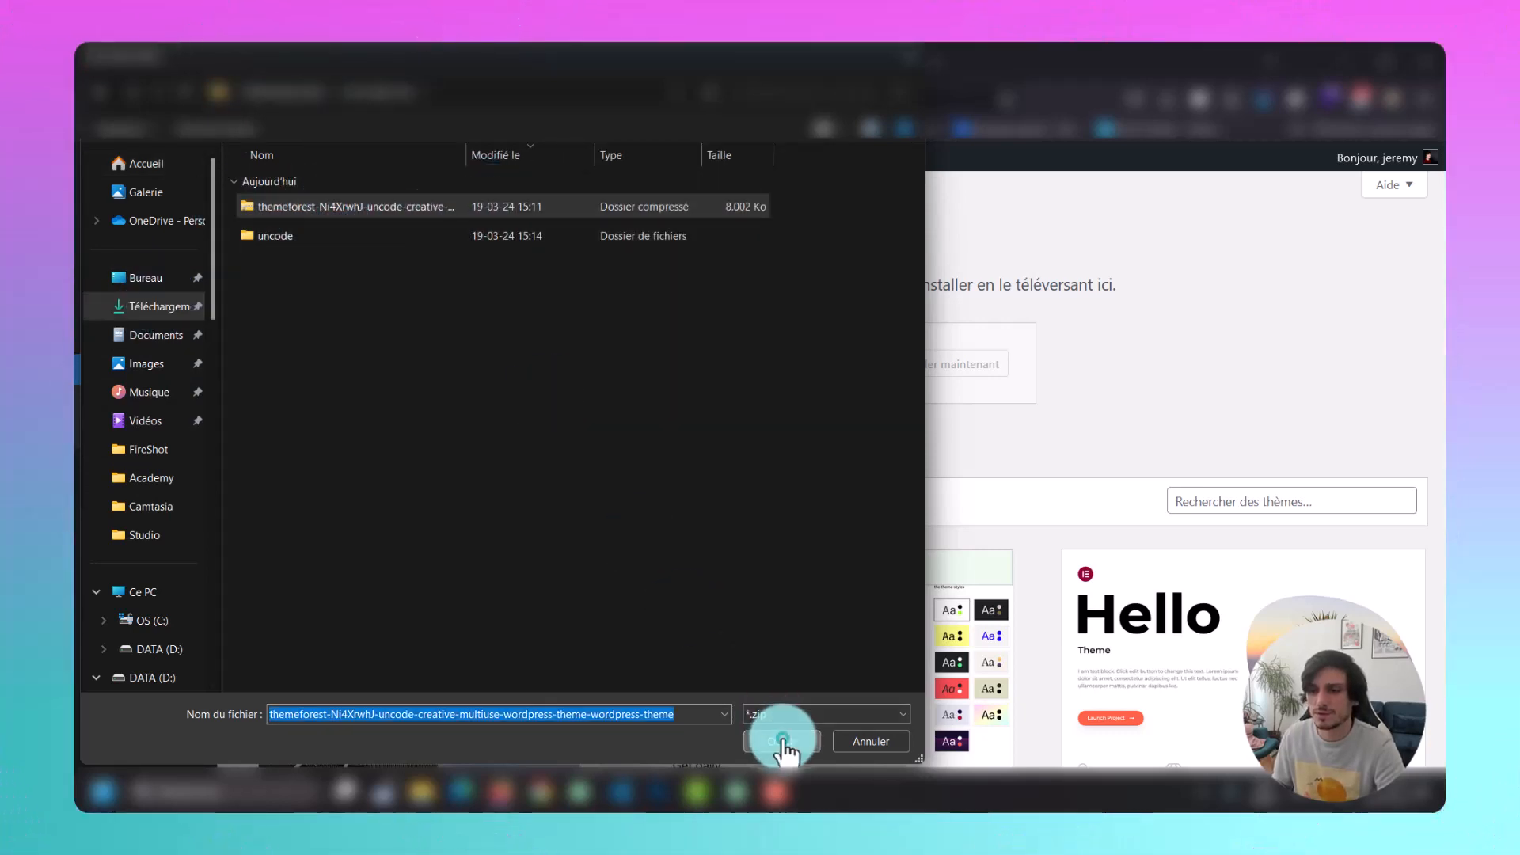
left_click(1109, 366)
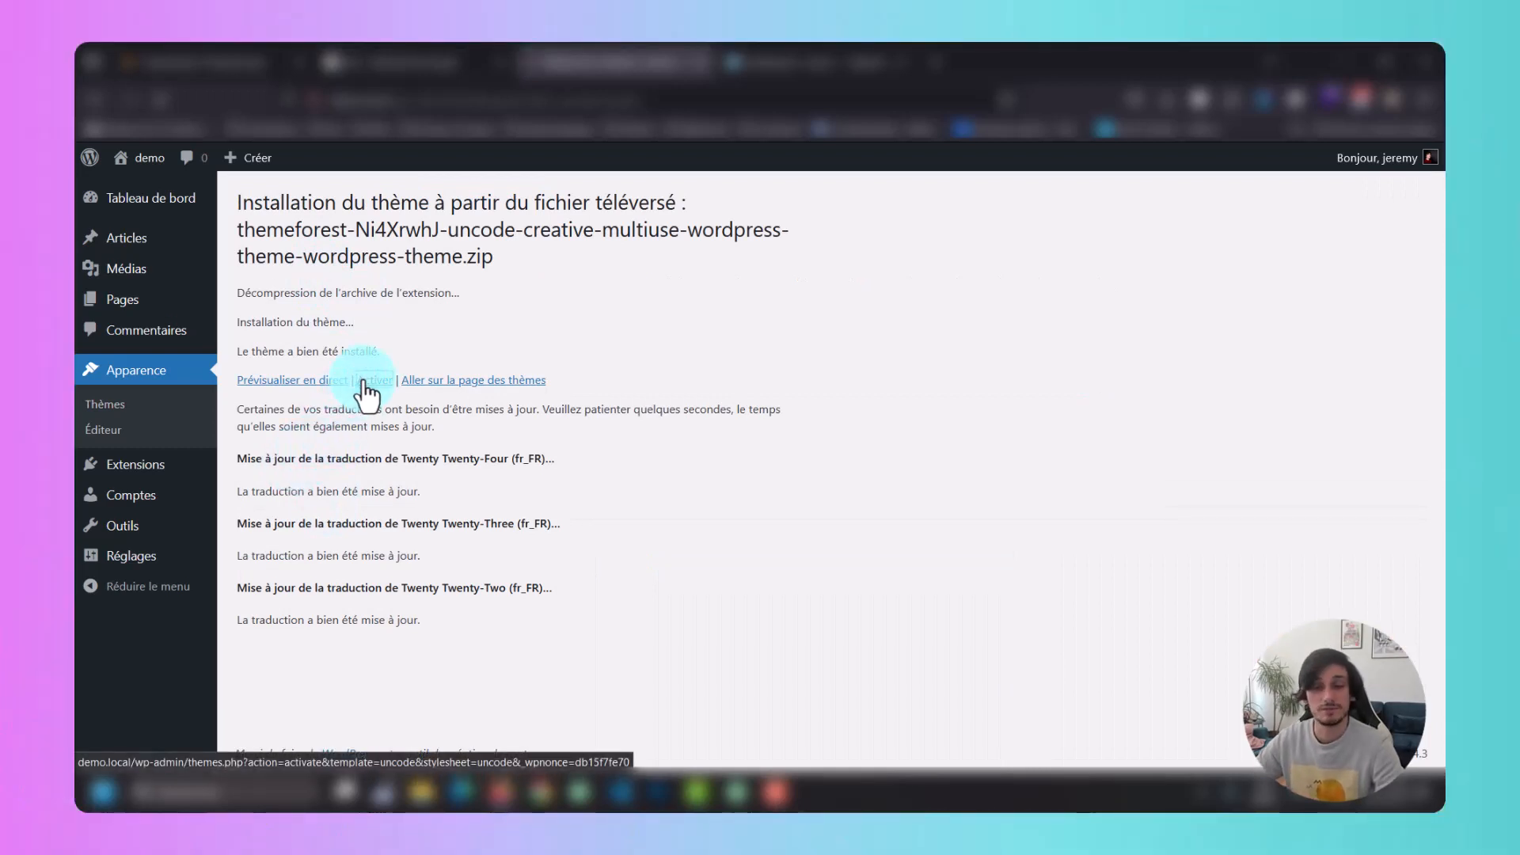
left_click(365, 380)
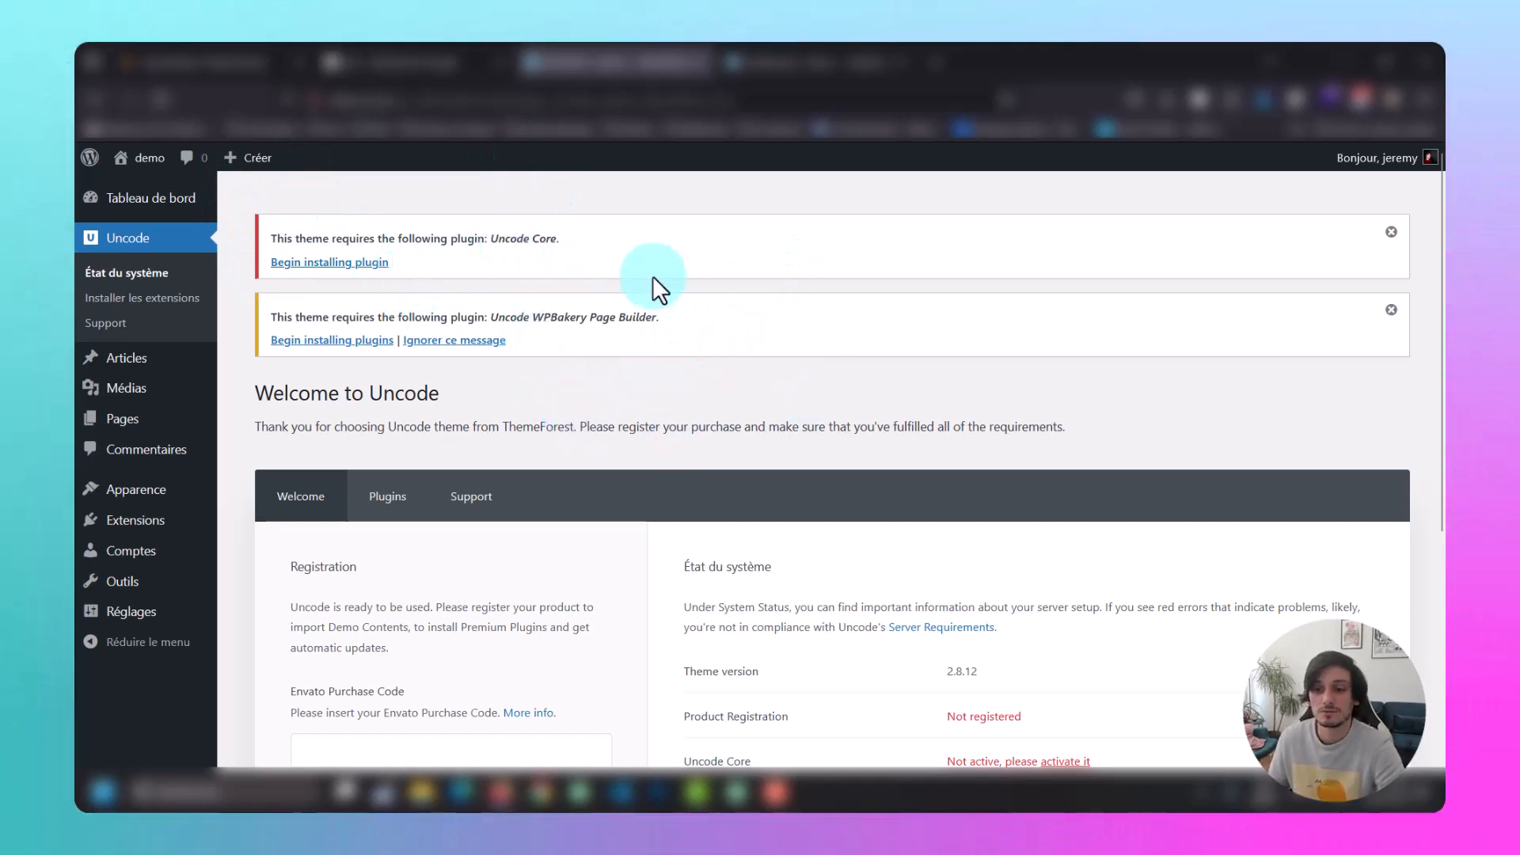
Open the PDF license certificate for Uncode from the Envato downloads page and copy its item purchase code.
scroll(662, 355, "down", 1)
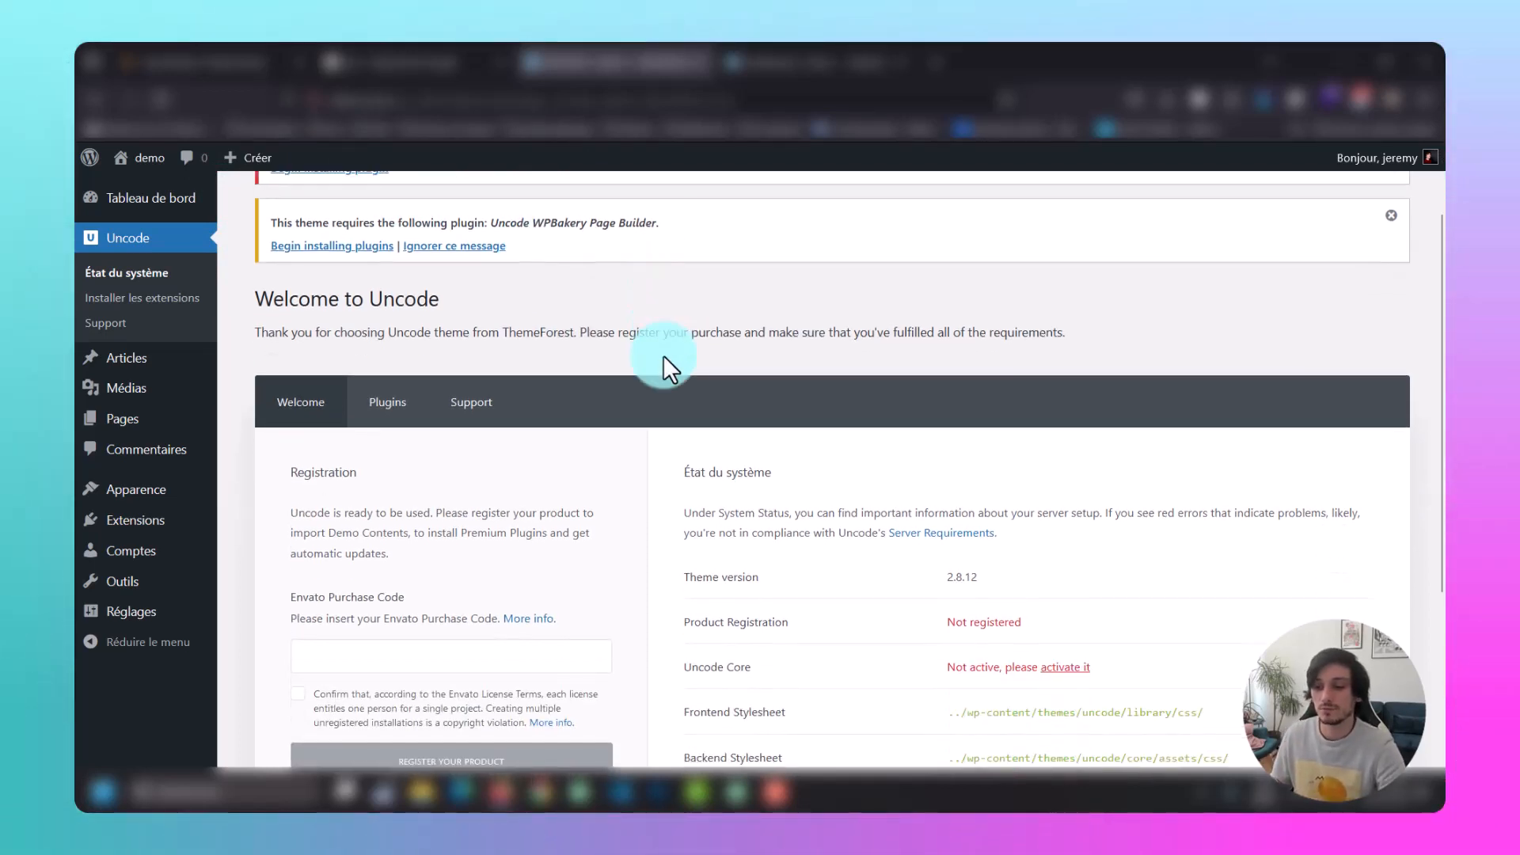
scroll(661, 360, "down", 2)
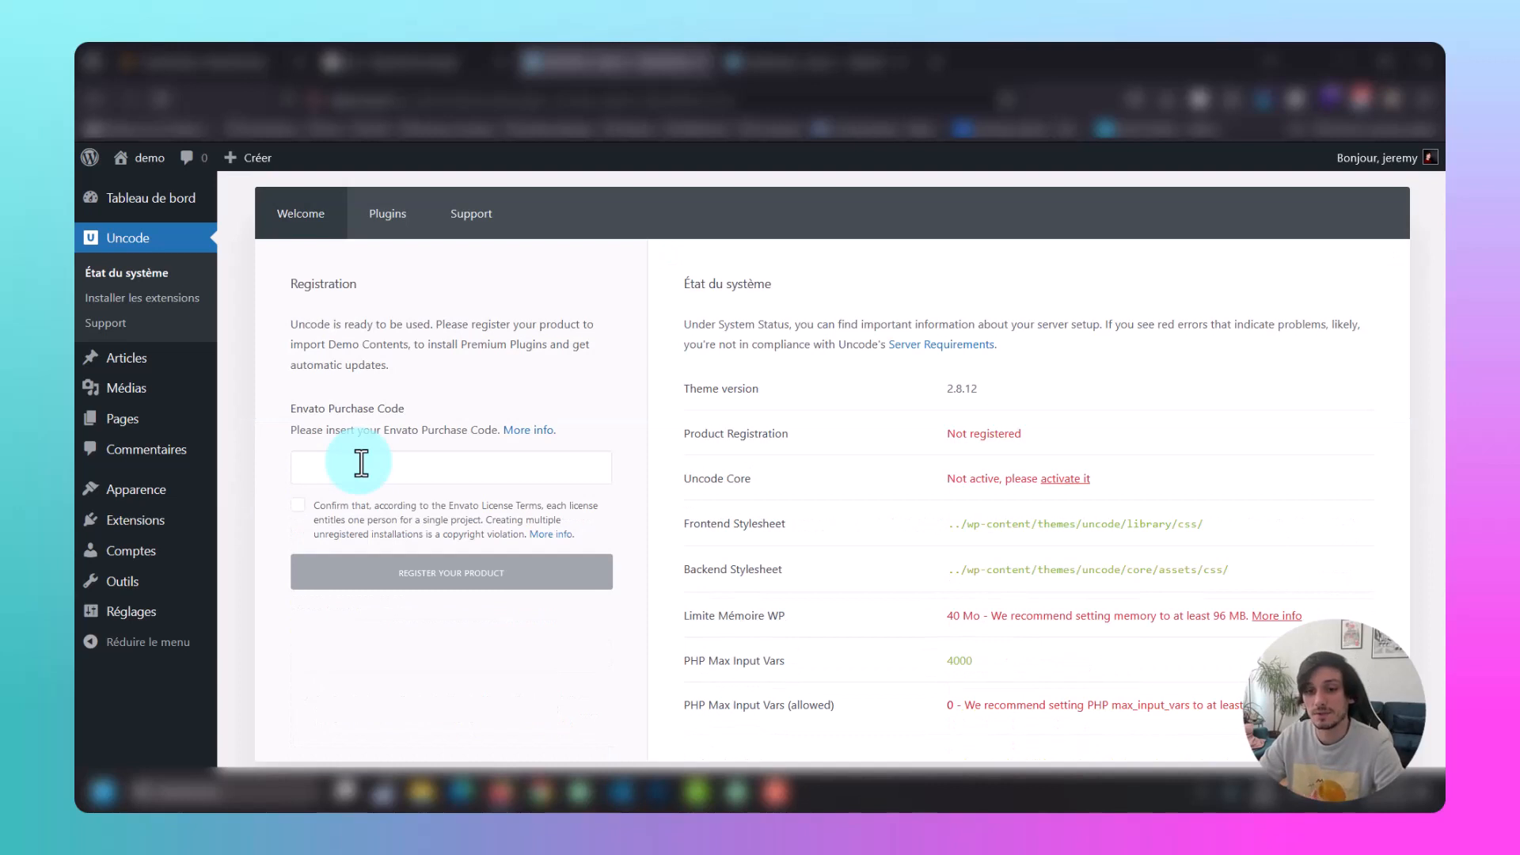
left_click(361, 463)
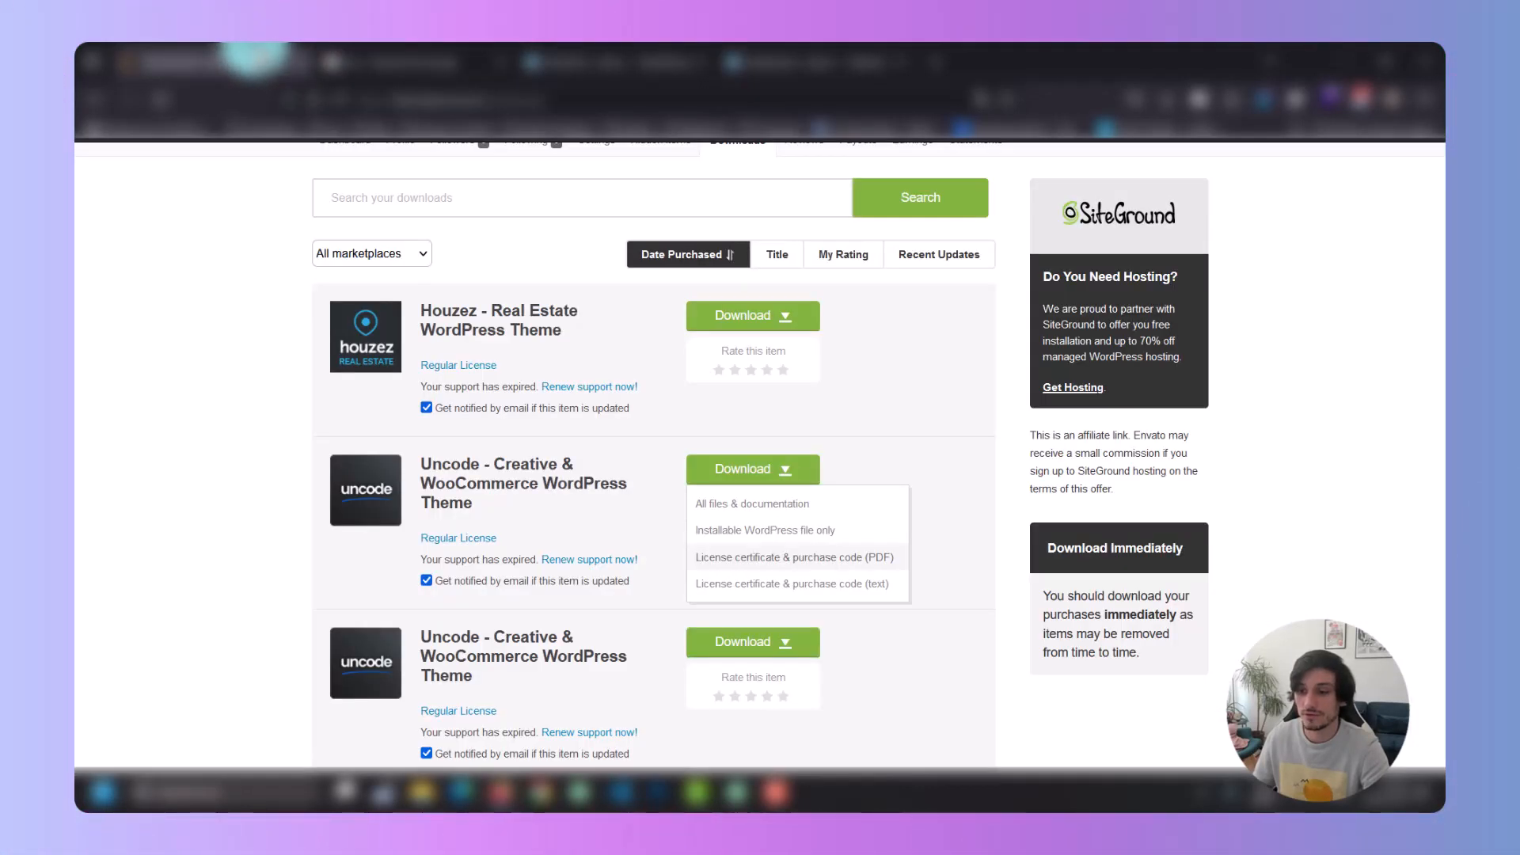
left_click(809, 559)
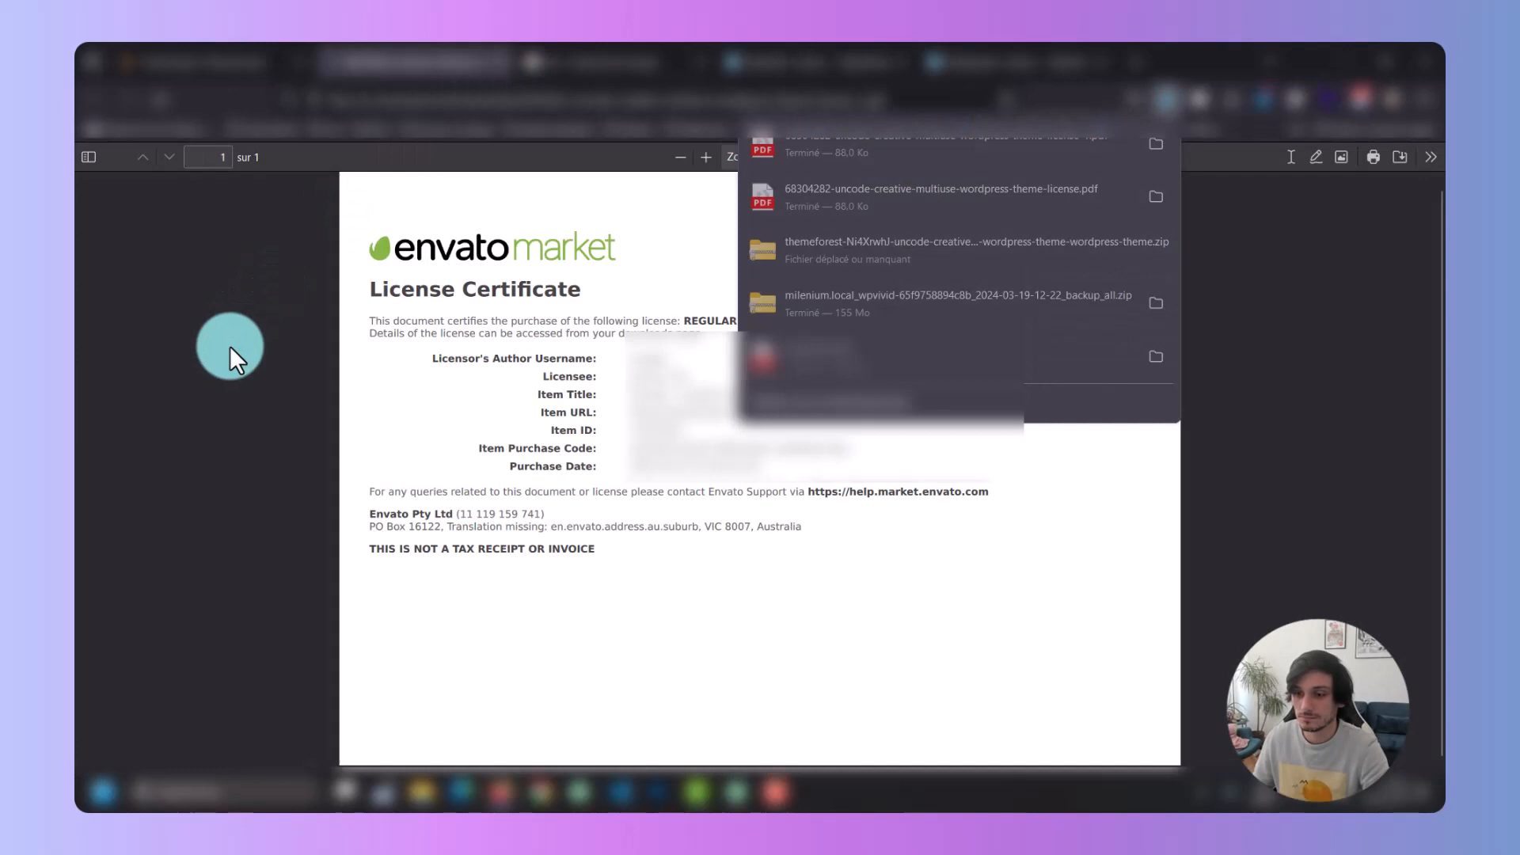
left_click(234, 360)
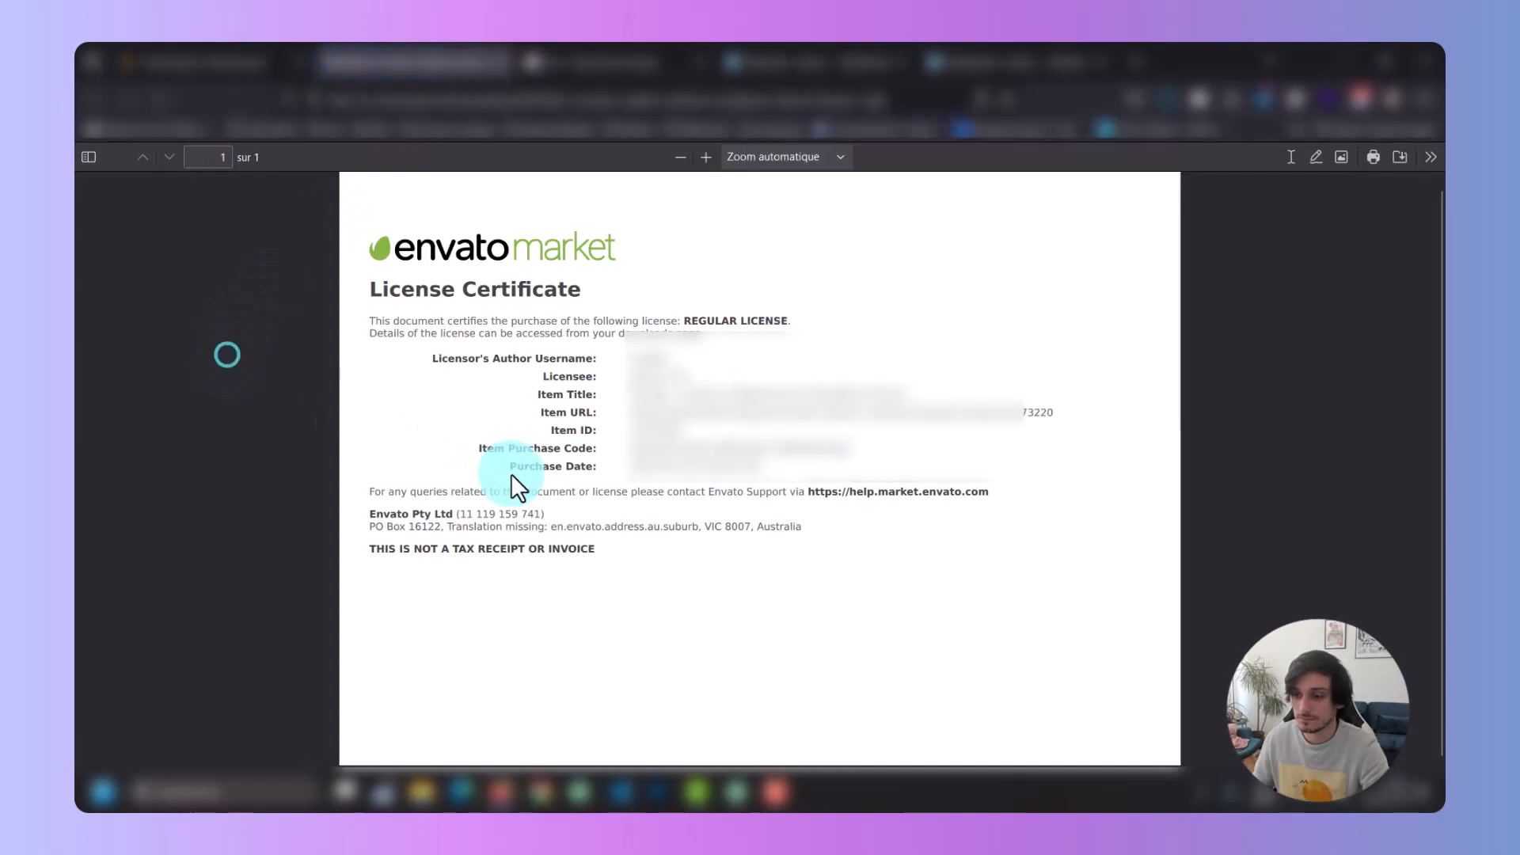
left_click_drag(639, 457, 871, 467)
key("ctrl+c")
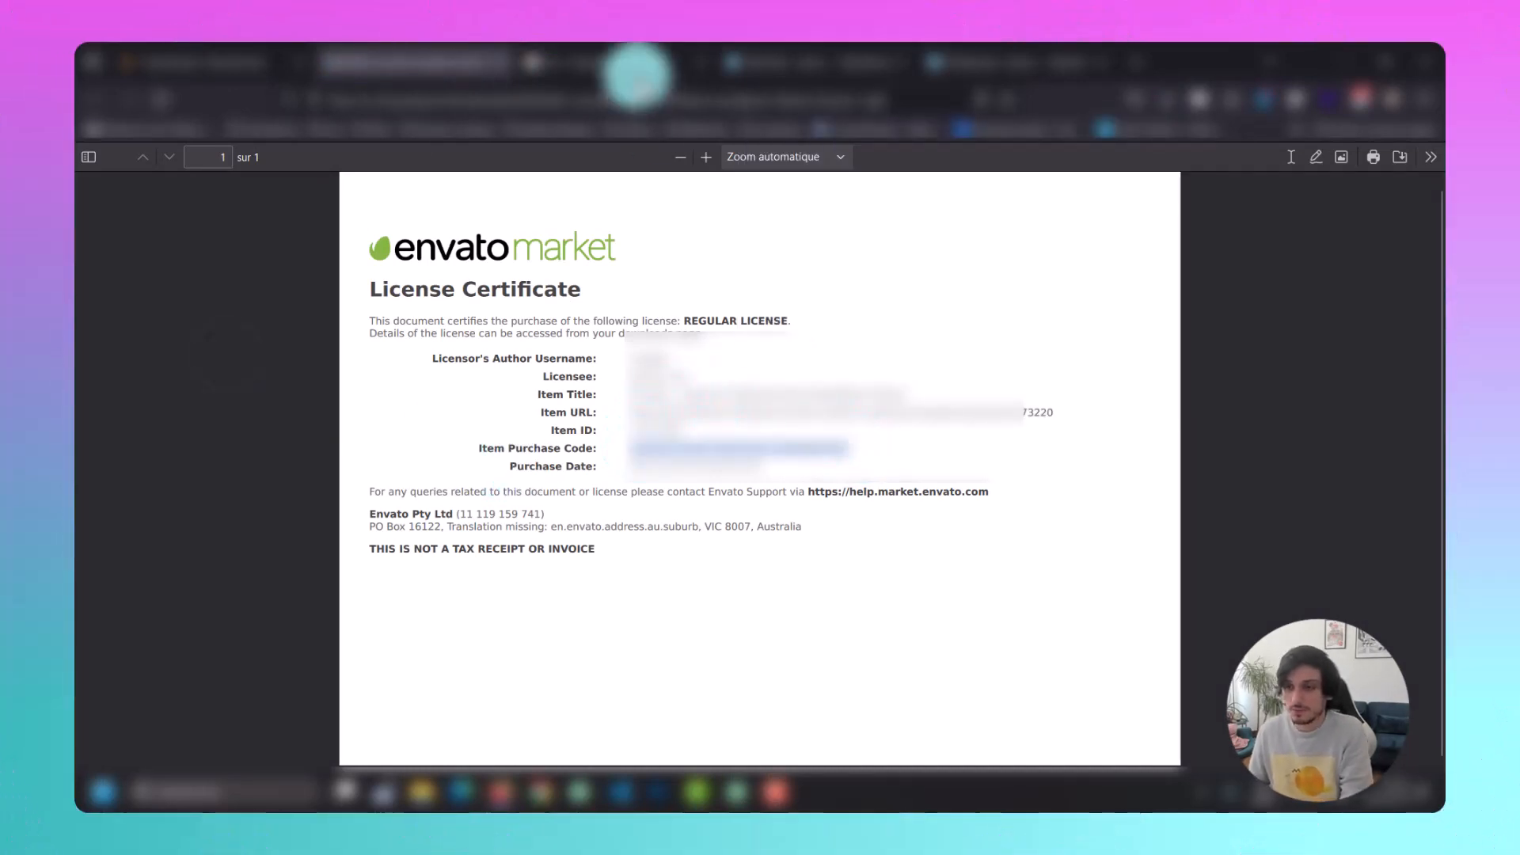
Paste the Envato purchase code into the Uncode registration on the demo site, confirm the license terms and register the product.
left_click(815, 61)
left_click(547, 465)
key("ctrl+v")
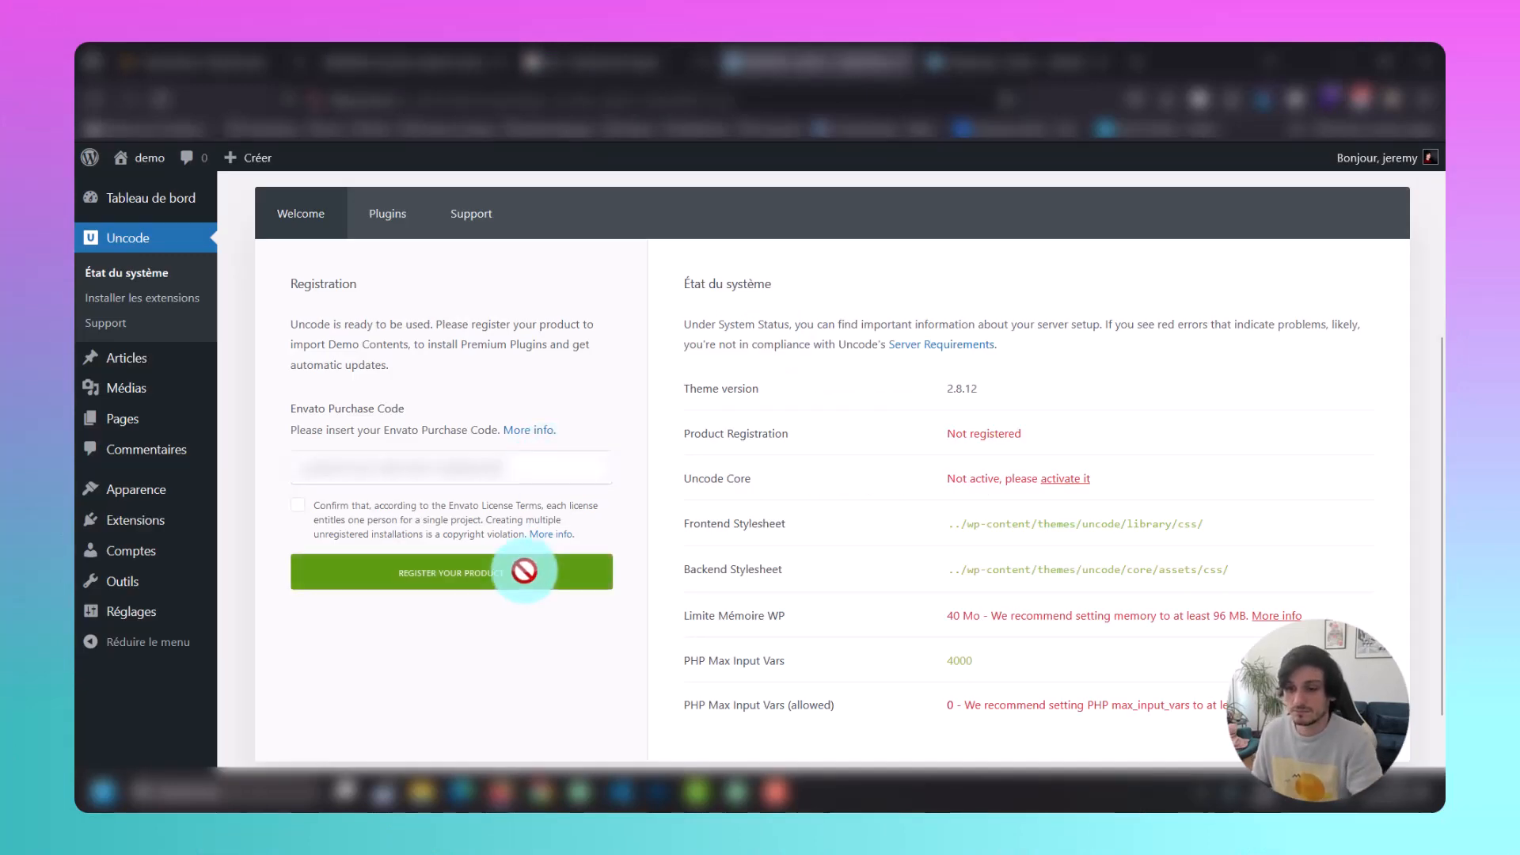
left_click(297, 504)
left_click(340, 566)
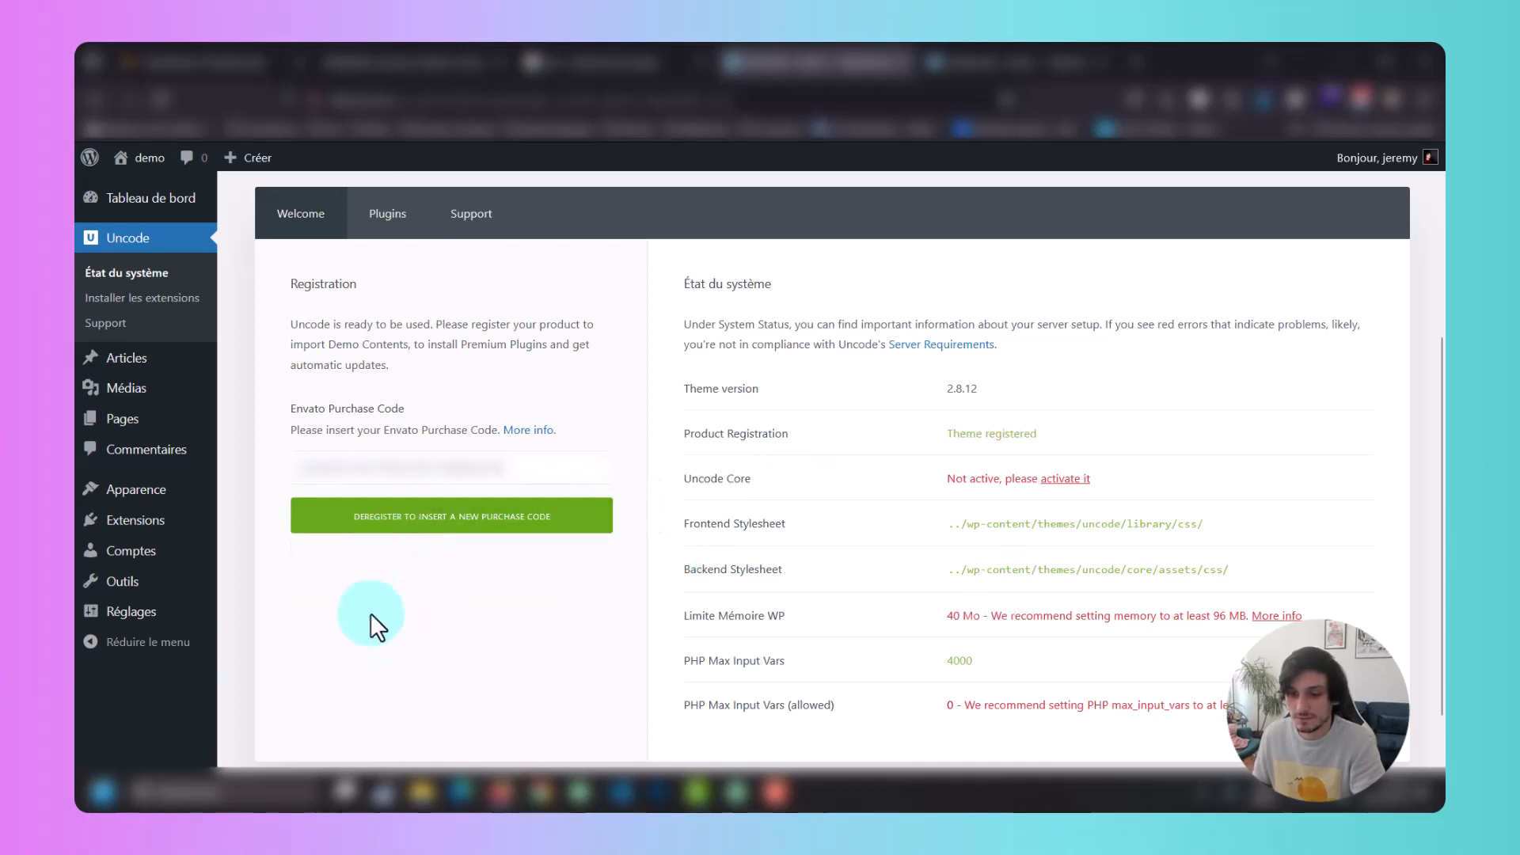
Reload the Uncode welcome page and check the product registration in the system status.
scroll(372, 622, "up", 4)
left_click(159, 108)
scroll(450, 381, "down", 4)
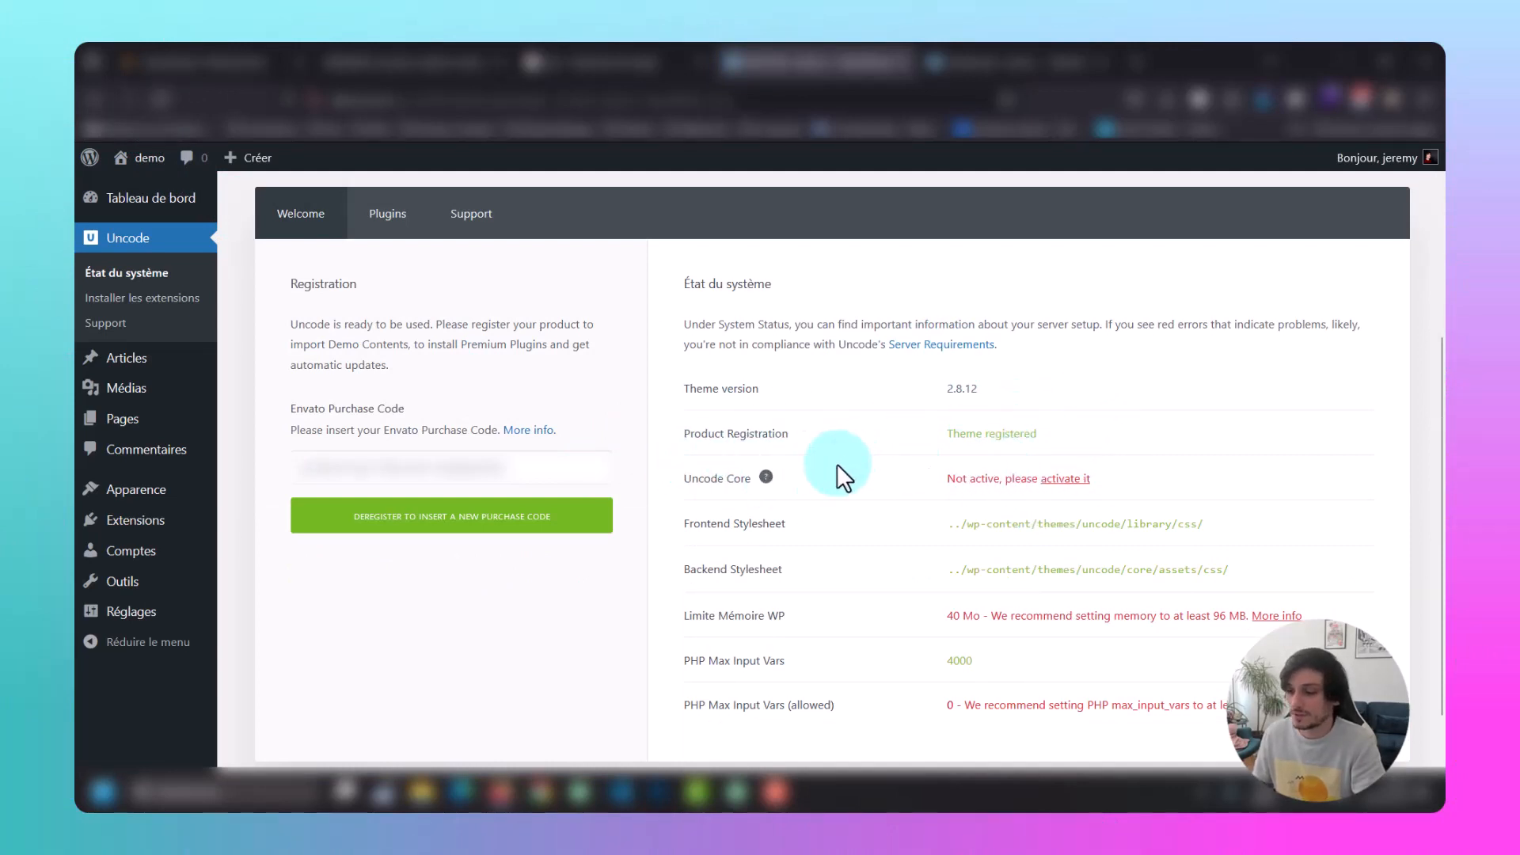
Install the required Uncode Core and Uncode WPBakery Page Builder plugins from the Uncode plugin list.
scroll(871, 512, "up", 4)
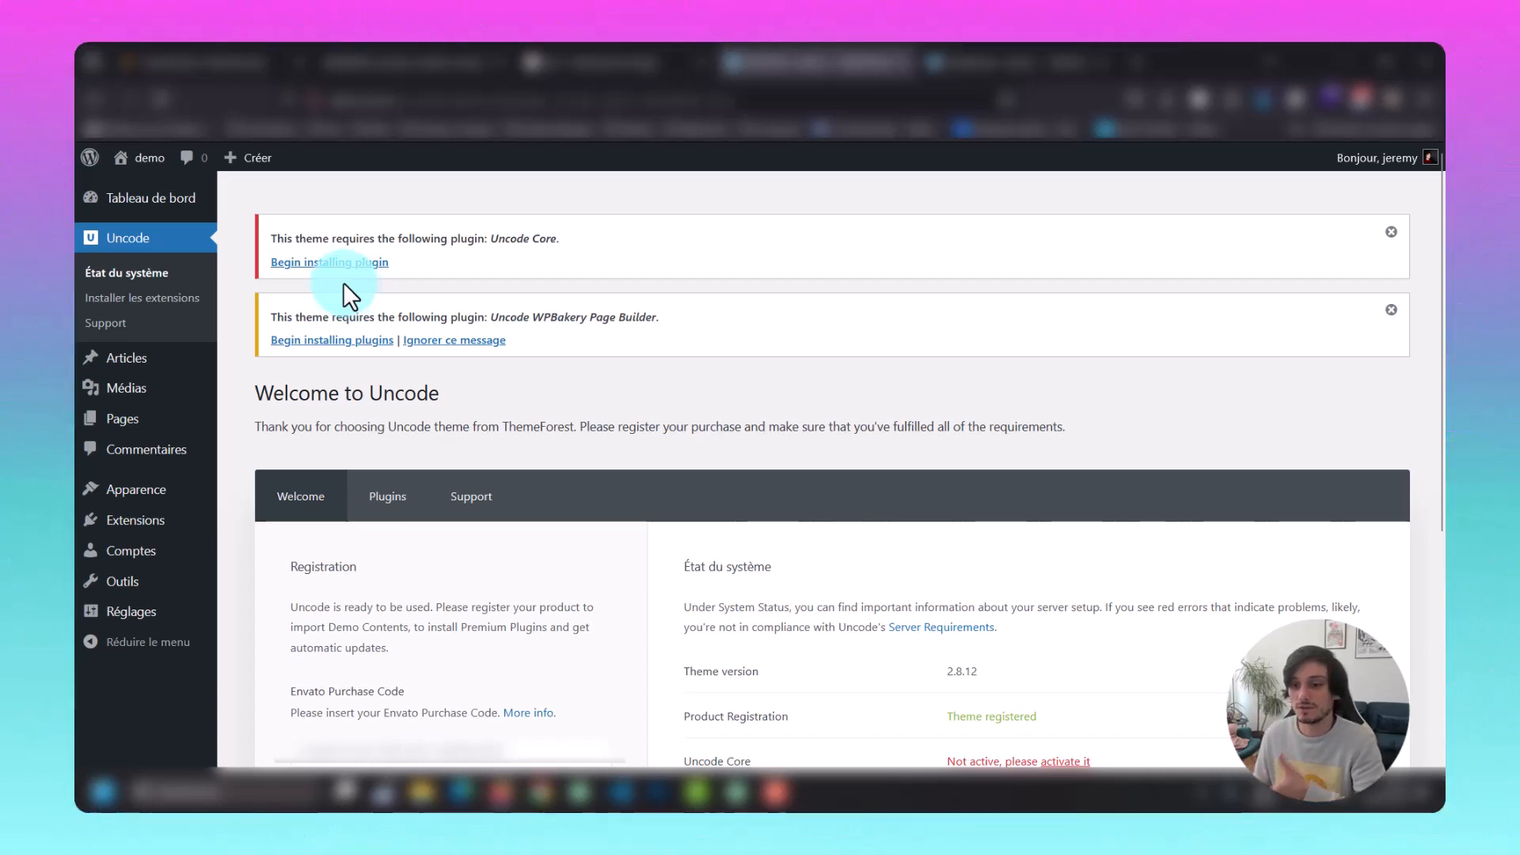
left_click(329, 264)
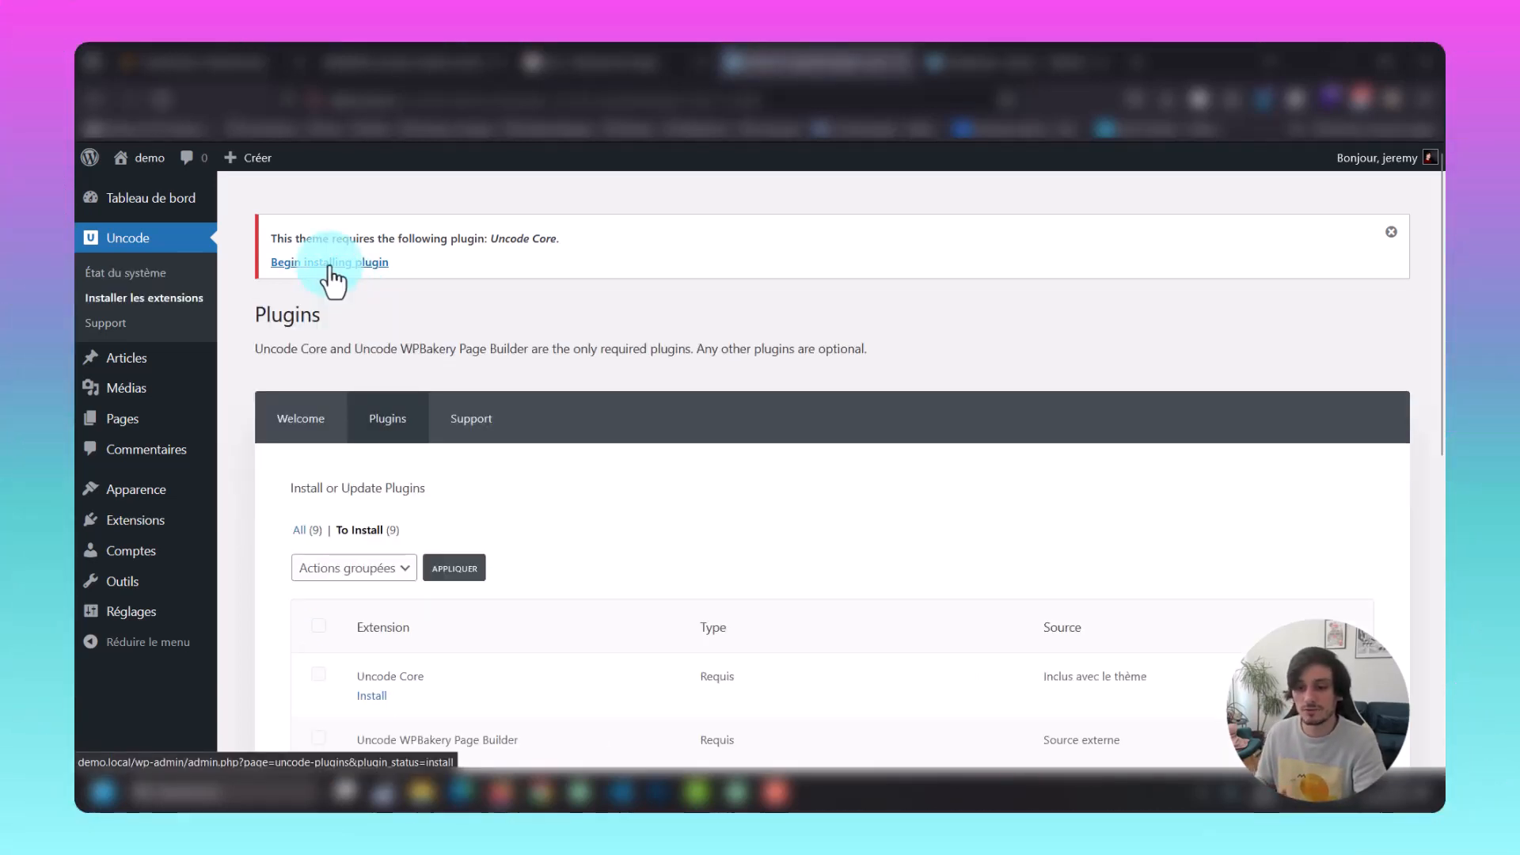
scroll(348, 315, "down", 3)
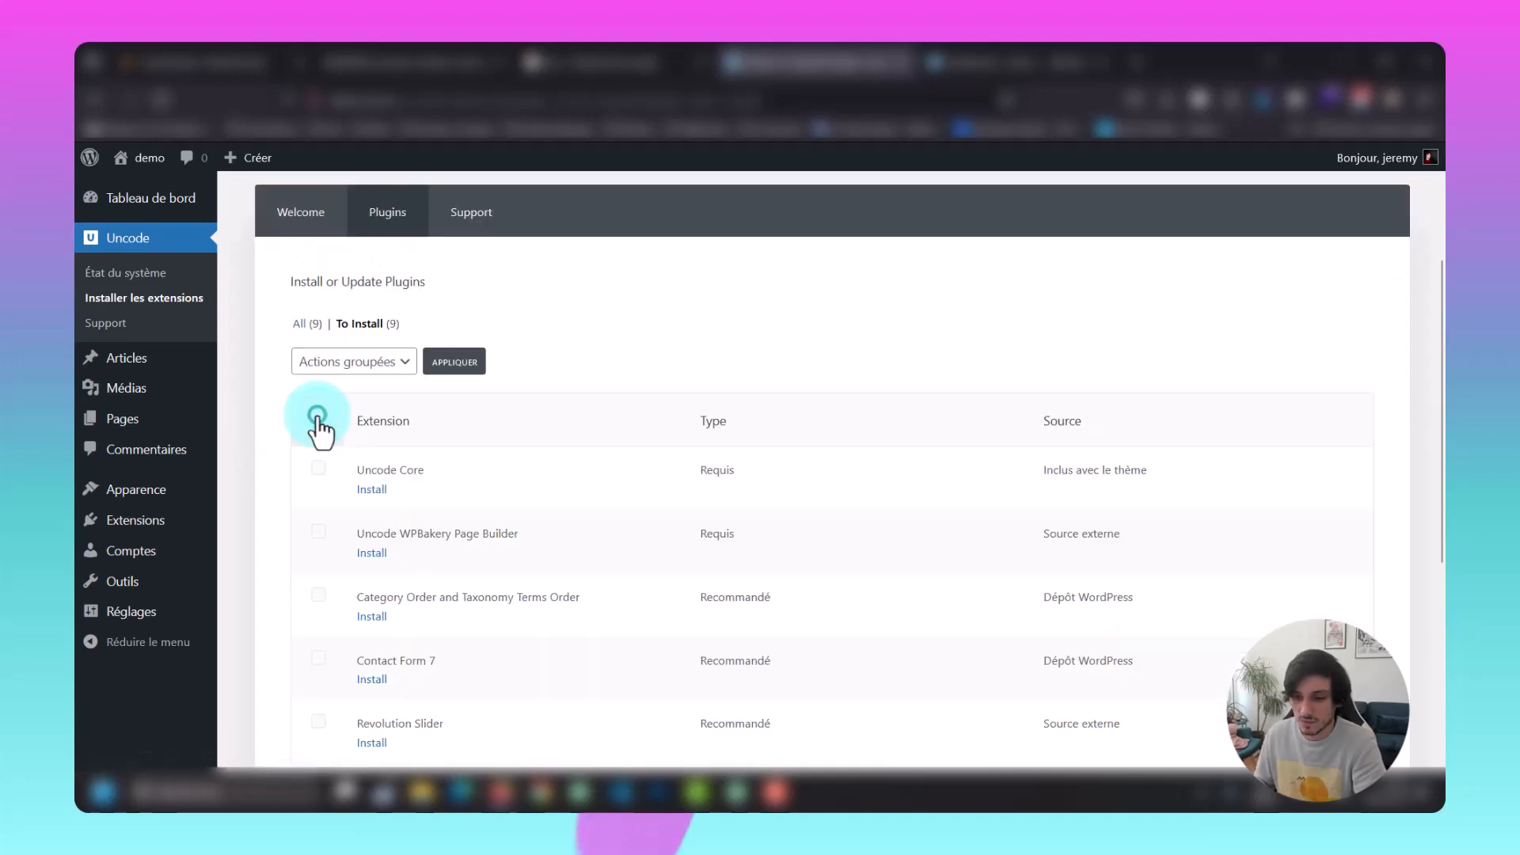
left_click(380, 495)
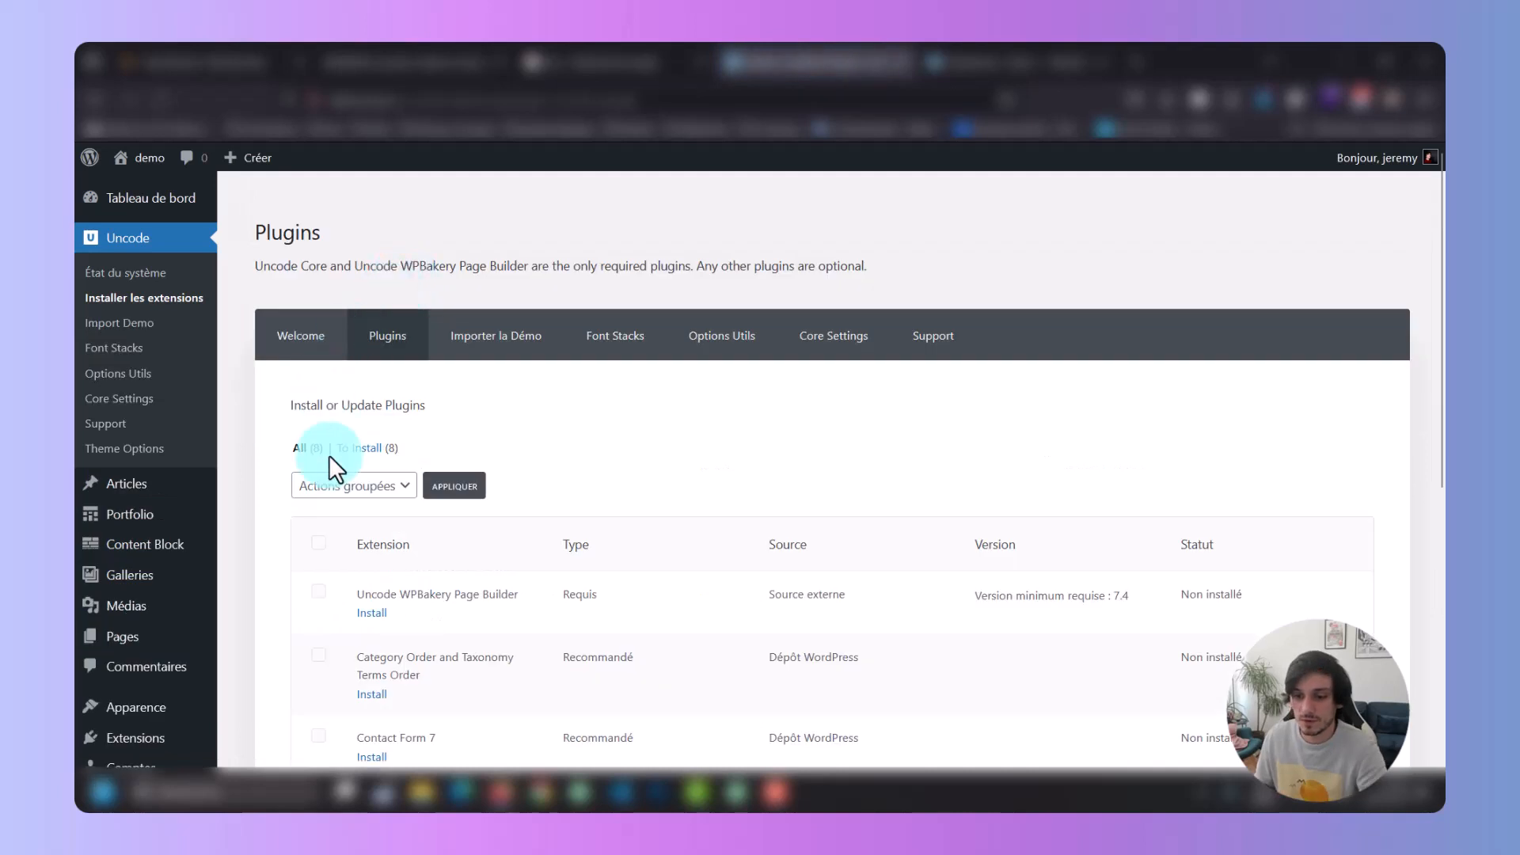
left_click(373, 614)
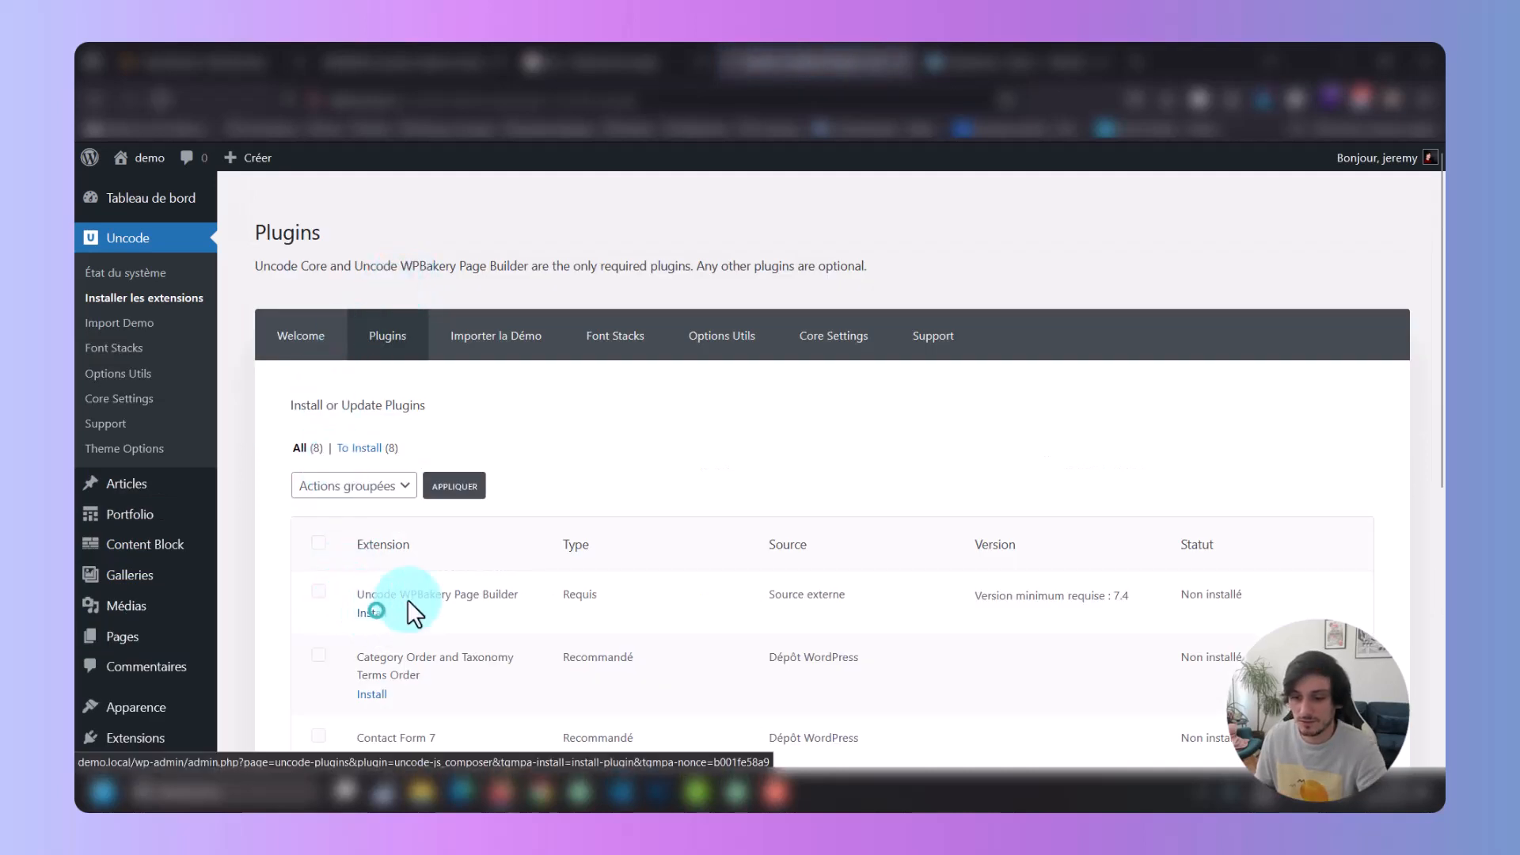
scroll(548, 558, "down", 3)
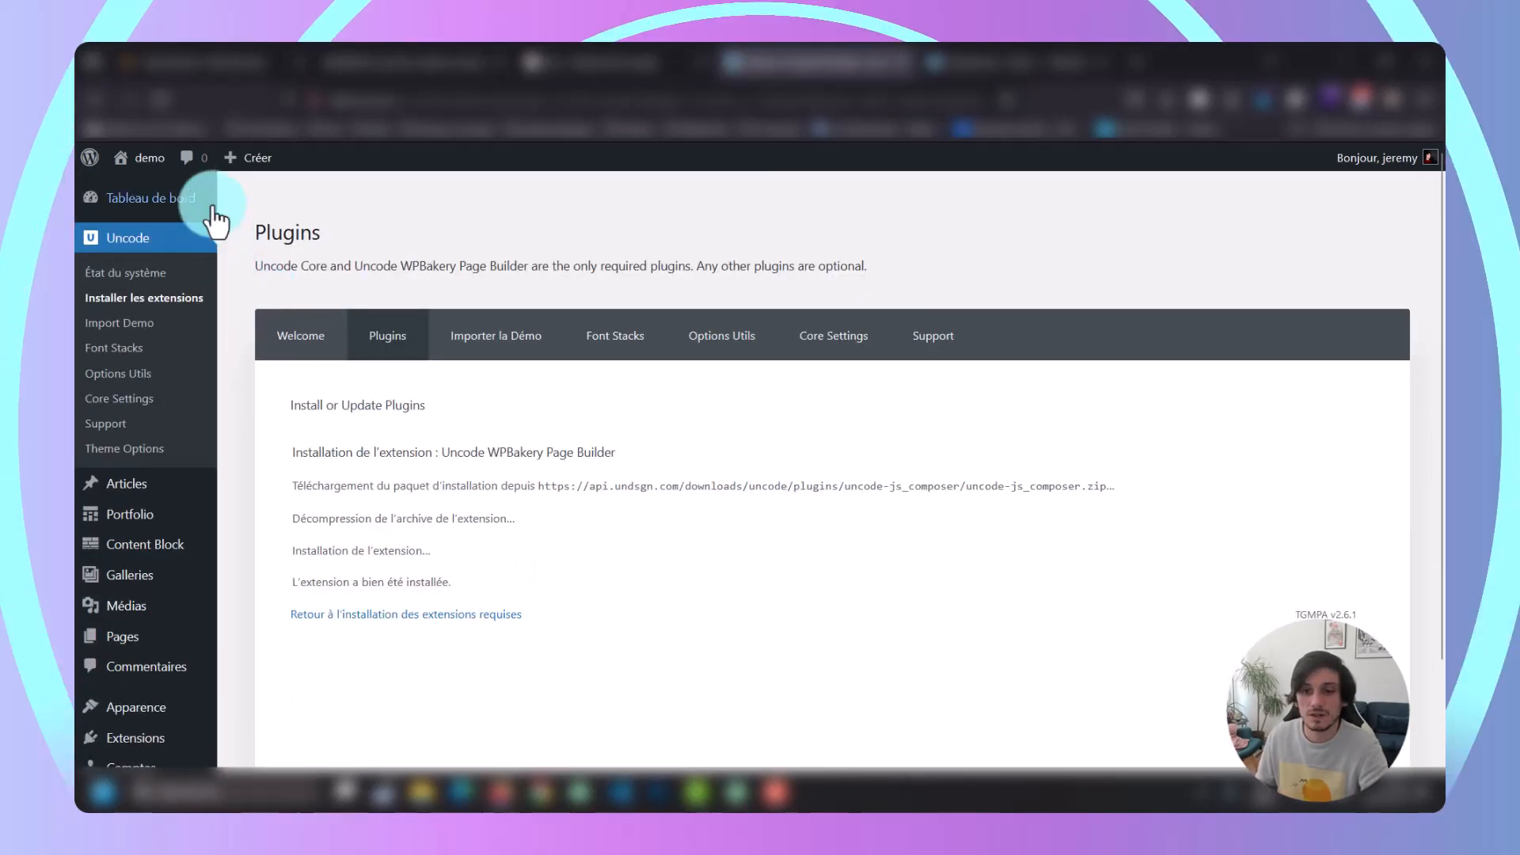
Open the demo site's front end in a new tab and look through its home page down to the footer.
left_click(162, 163)
right_click(162, 162)
left_click(201, 179)
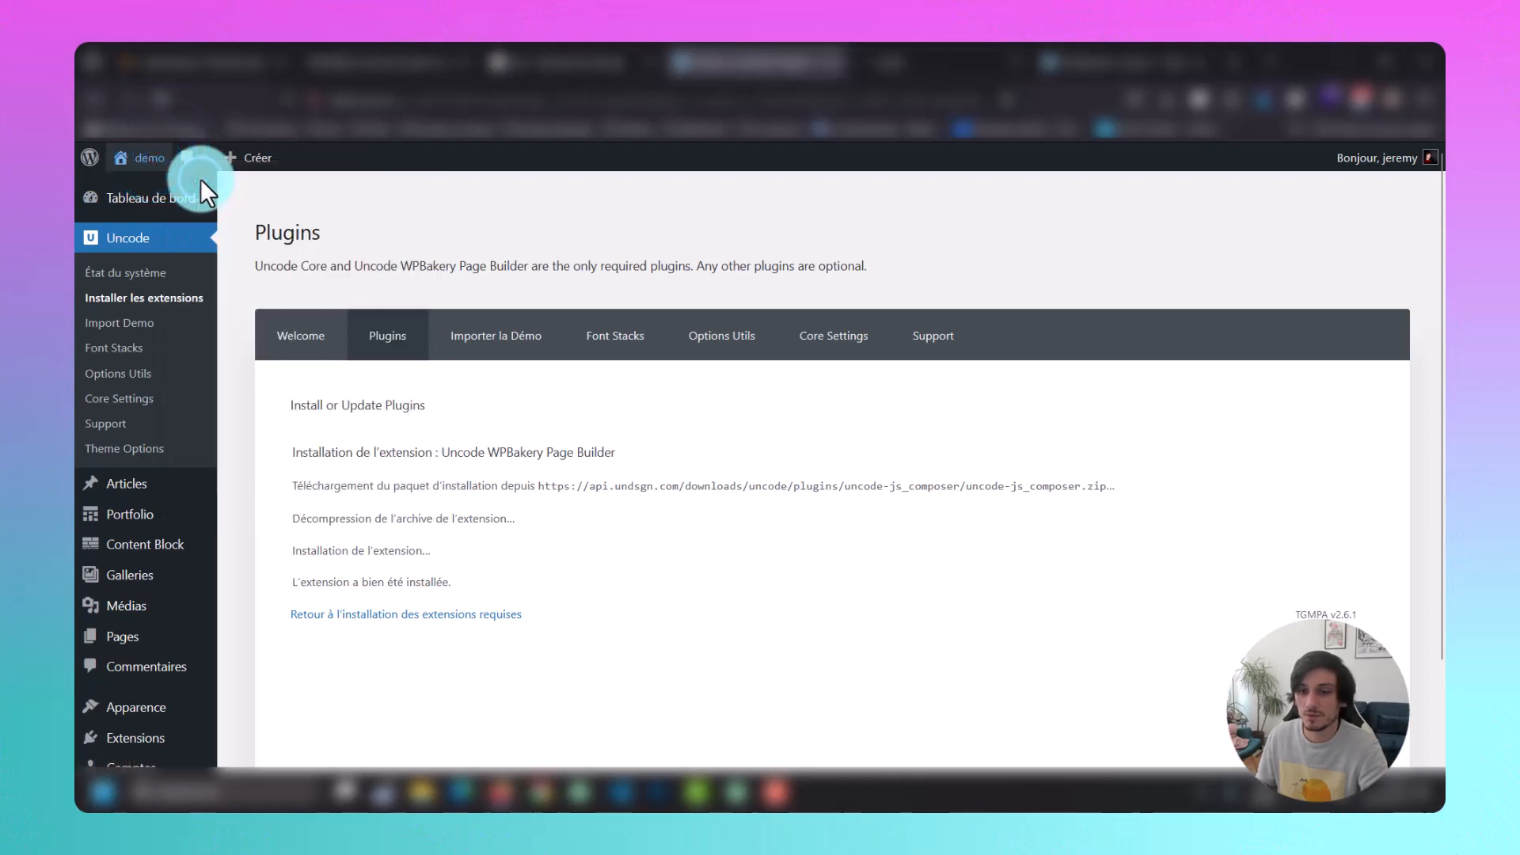
key("ctrl+Tab")
scroll(310, 430, "down", 10)
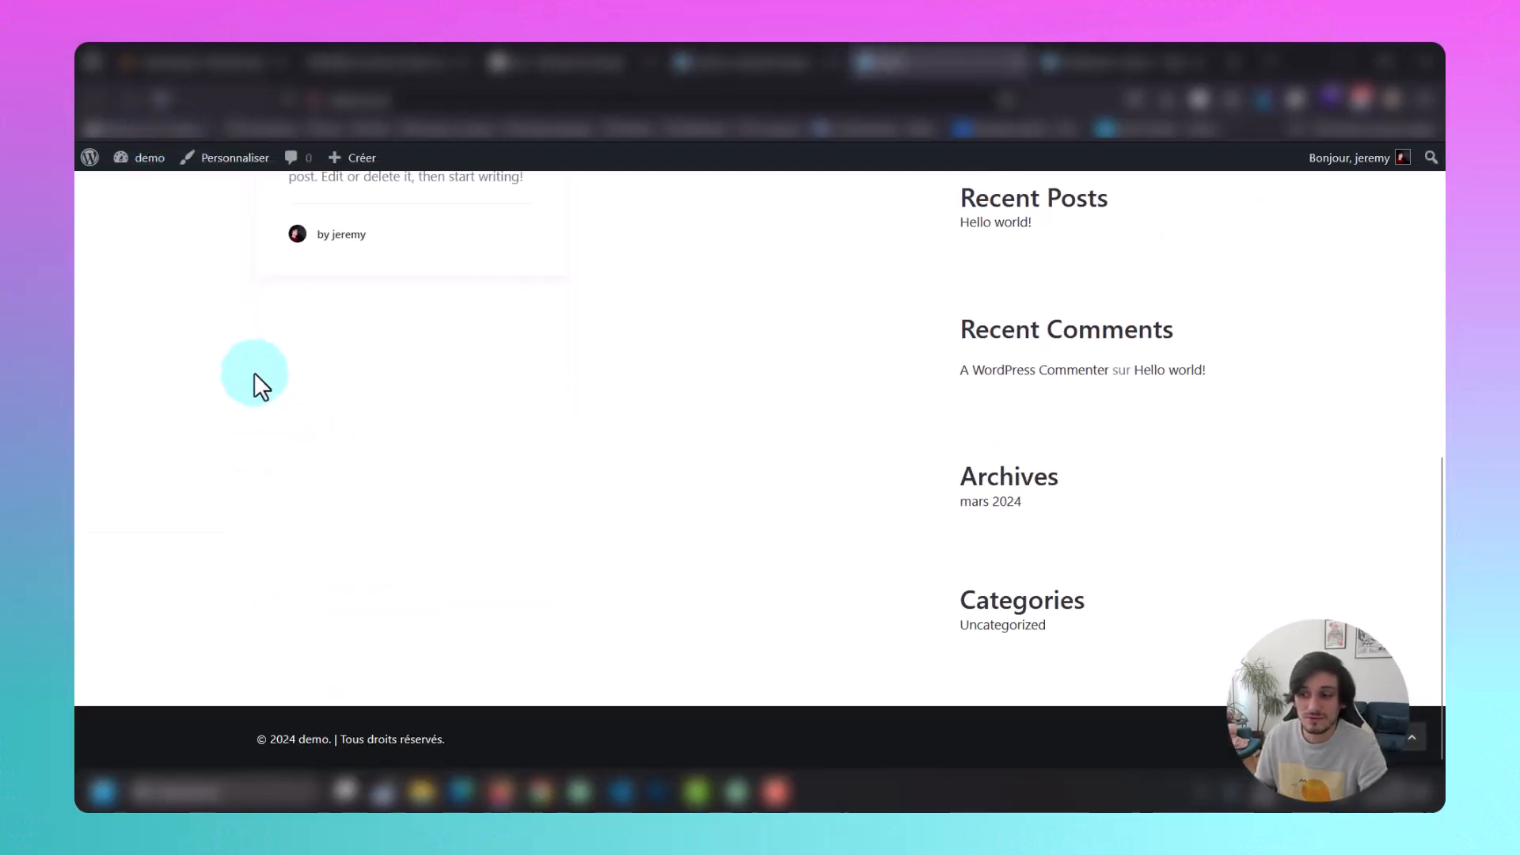
scroll(253, 378, "up", 10)
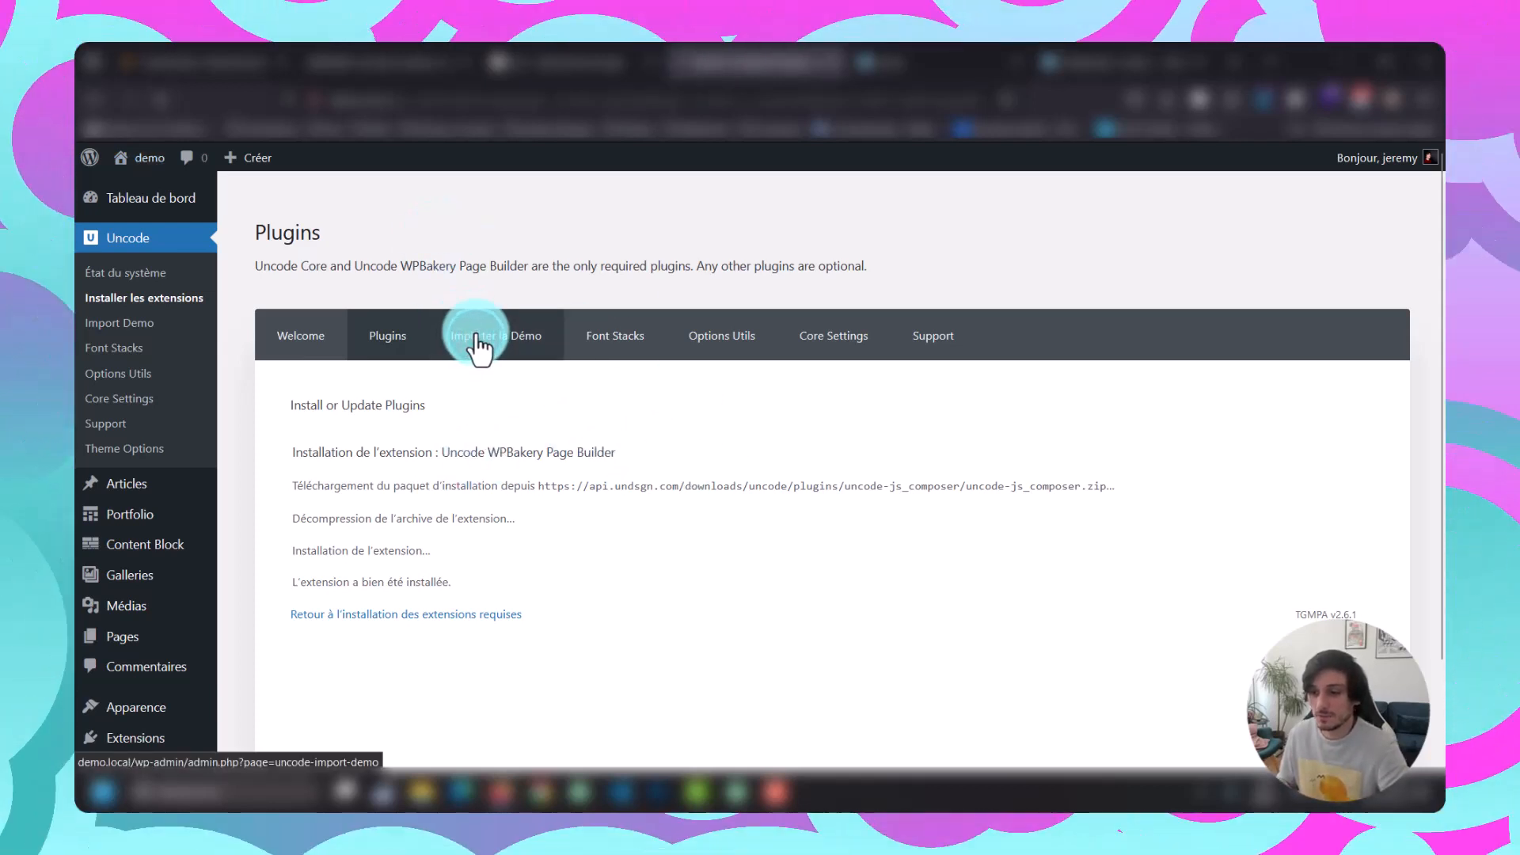
Open Uncode's demo import page and start the Import Demo procedure.
left_click(478, 342)
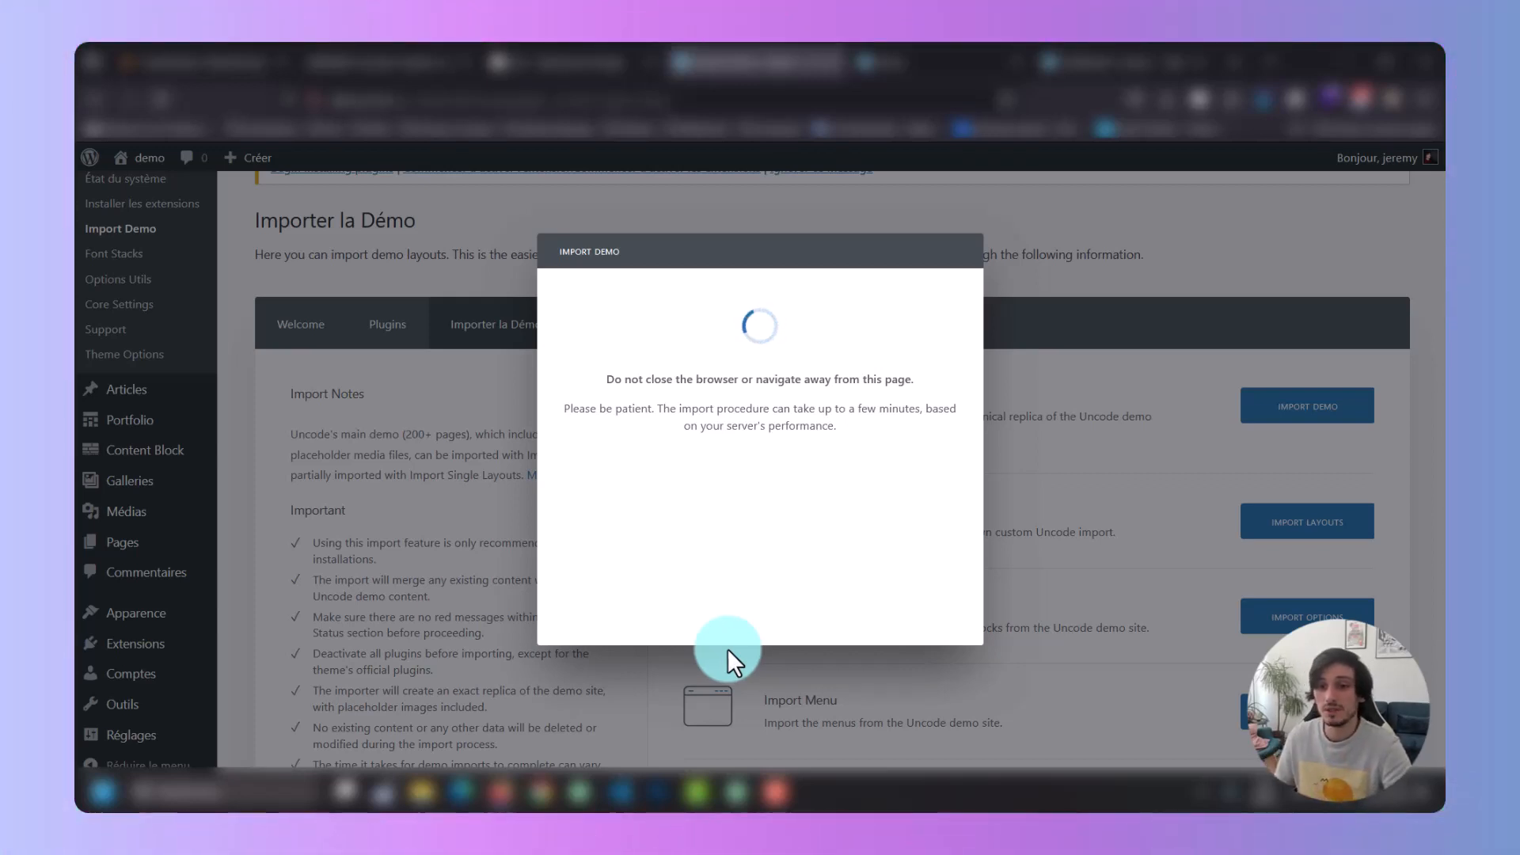
Switch to the ThemeForest downloads page and look over the purchased Uncode theme, closing its open download options.
left_click(137, 49)
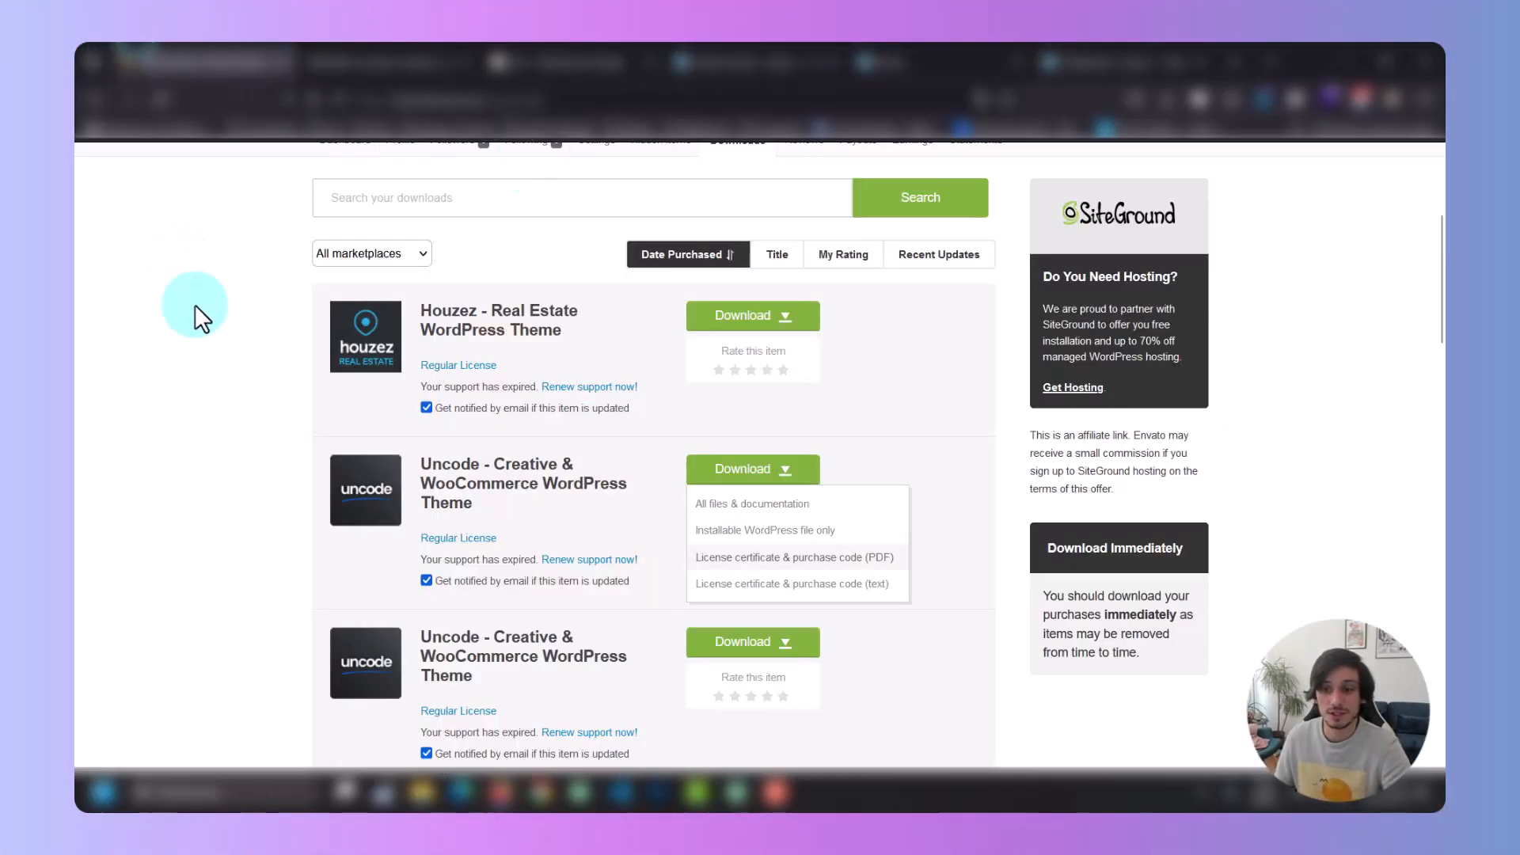
scroll(587, 350, "up", 3)
scroll(583, 349, "down", 2)
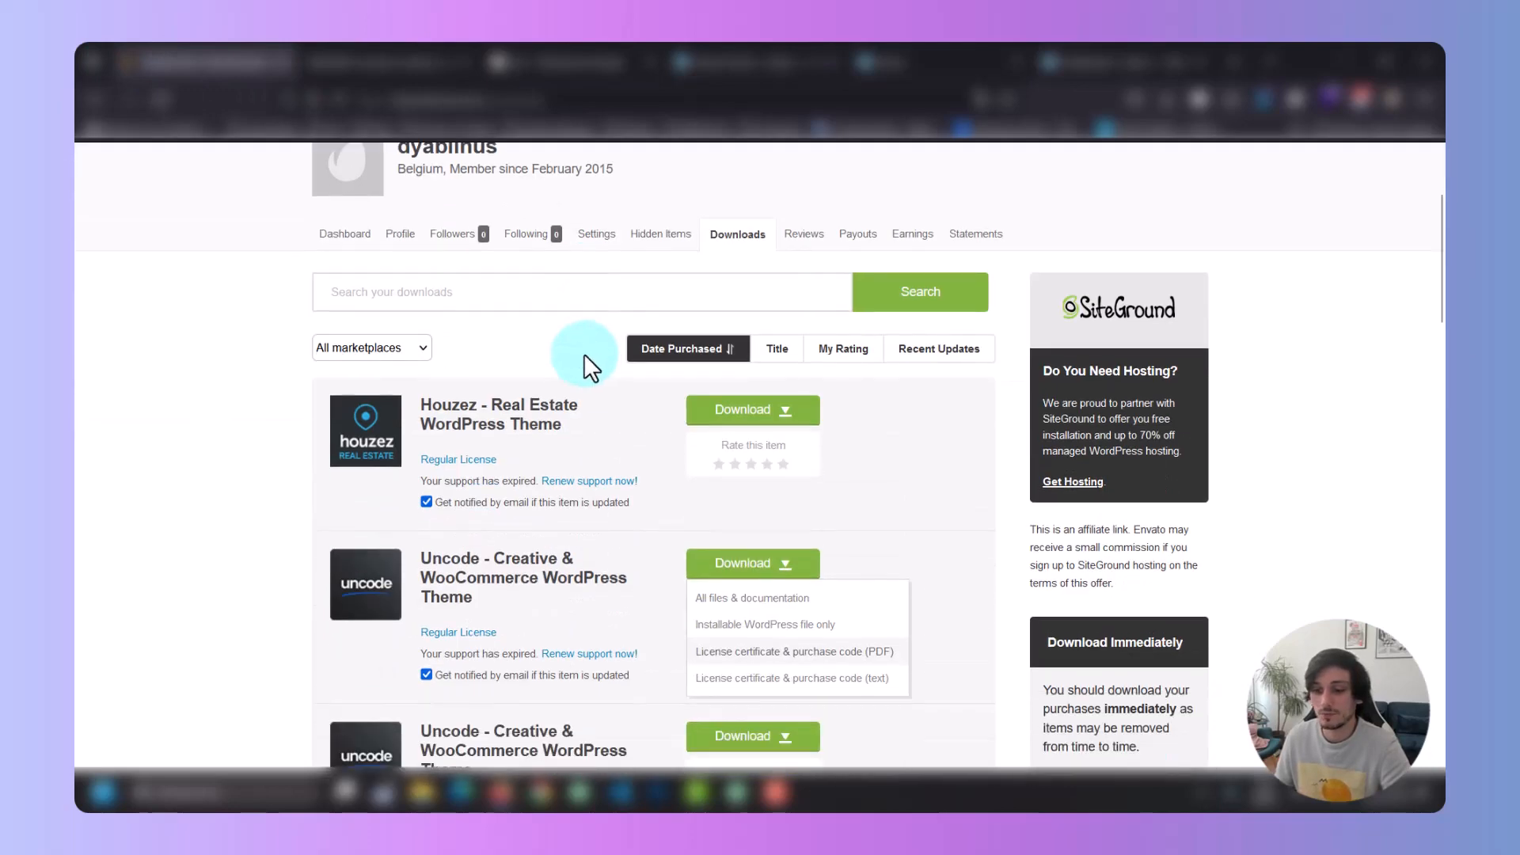
left_click(565, 601)
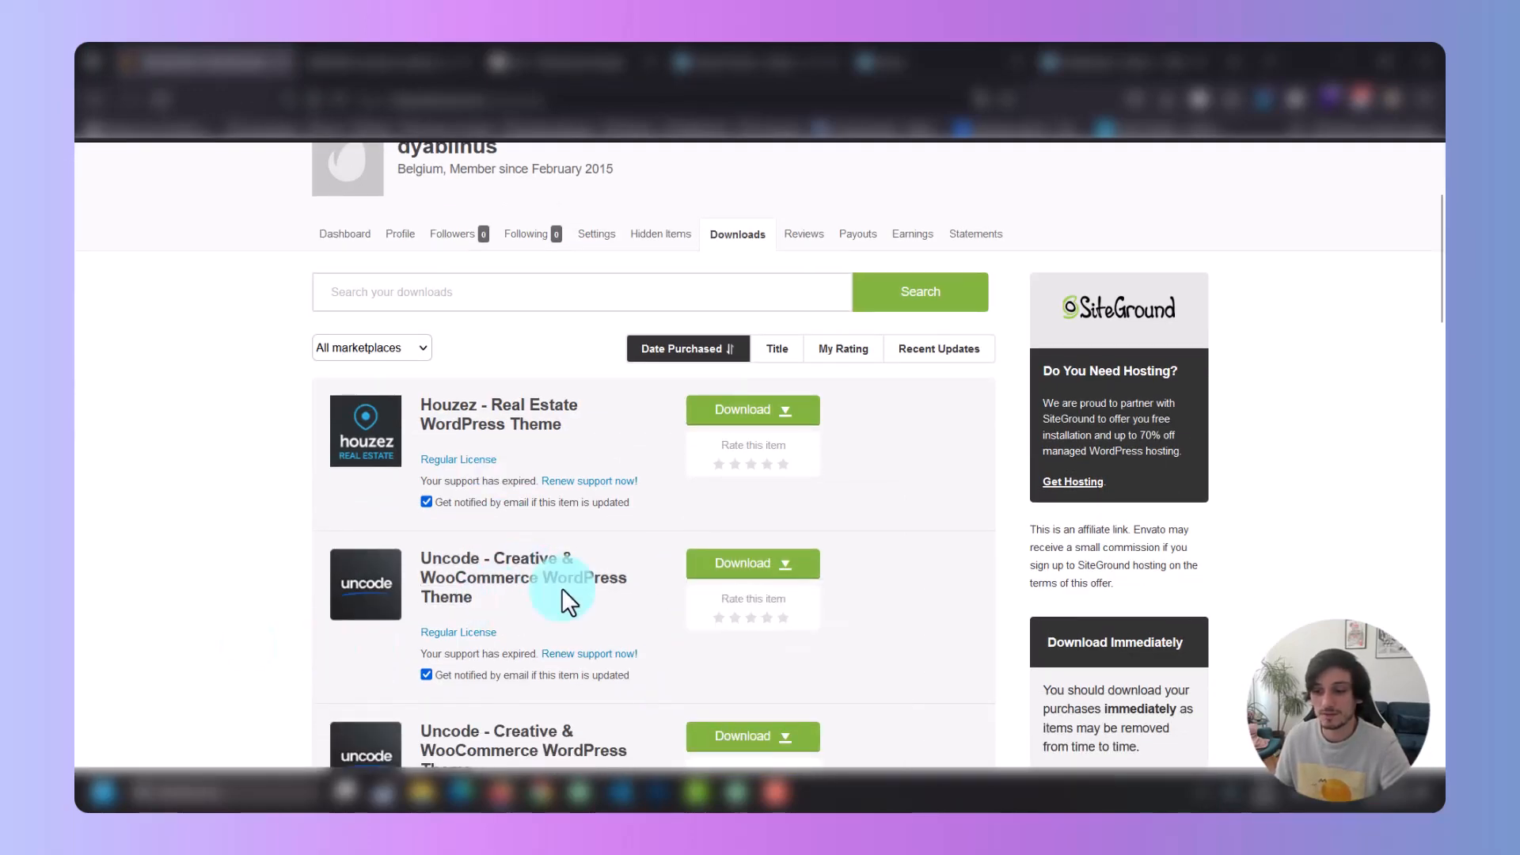
Search the web for "uncode wordpress theme documentation" in a new tab and open the Knowledge Base on the undsgn support site.
key("ctrl+t")
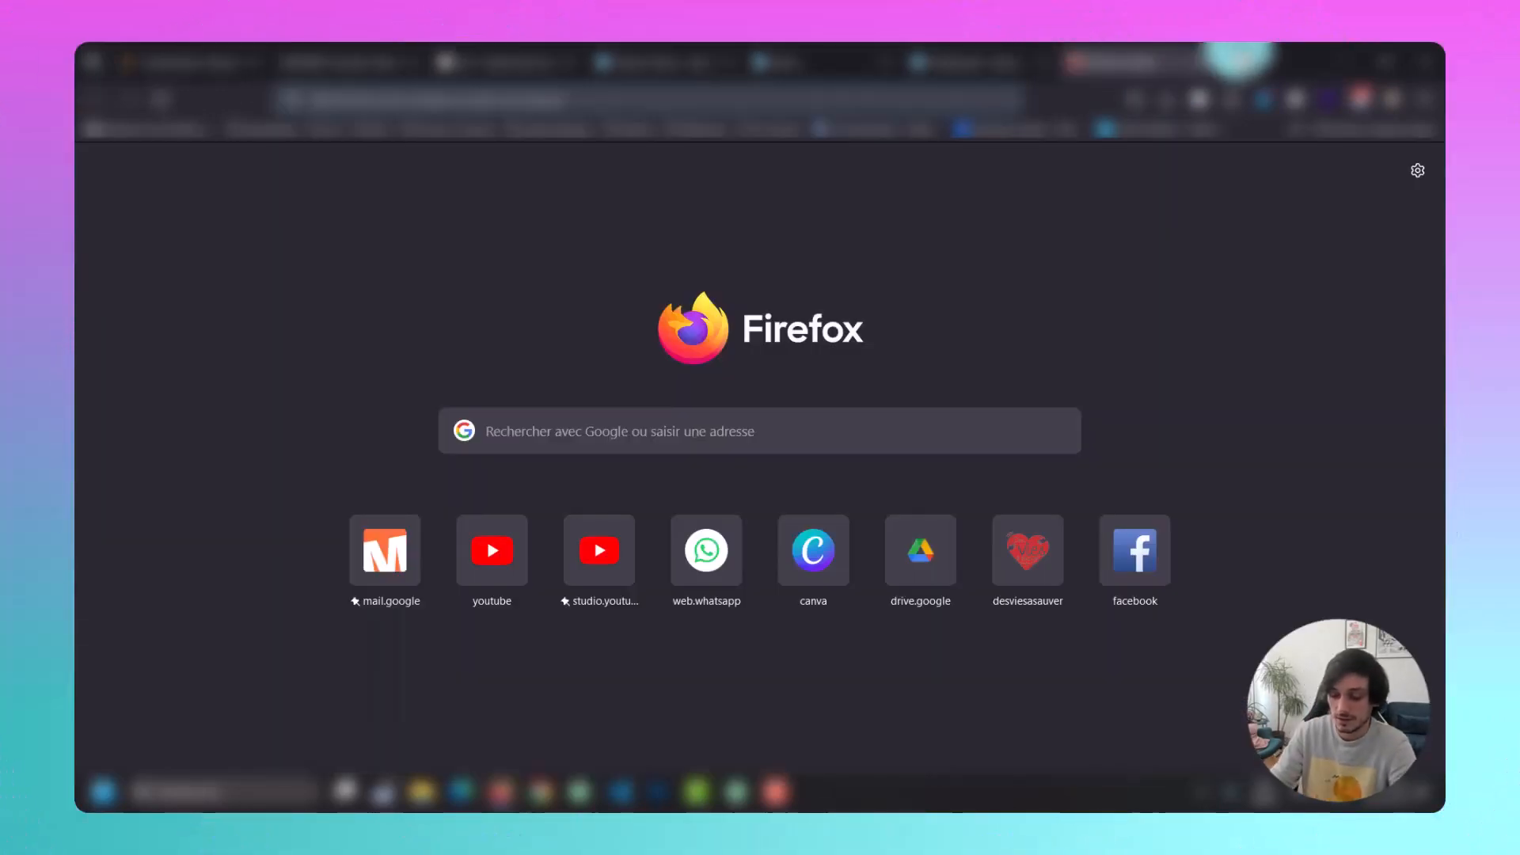
type("uncode wor")
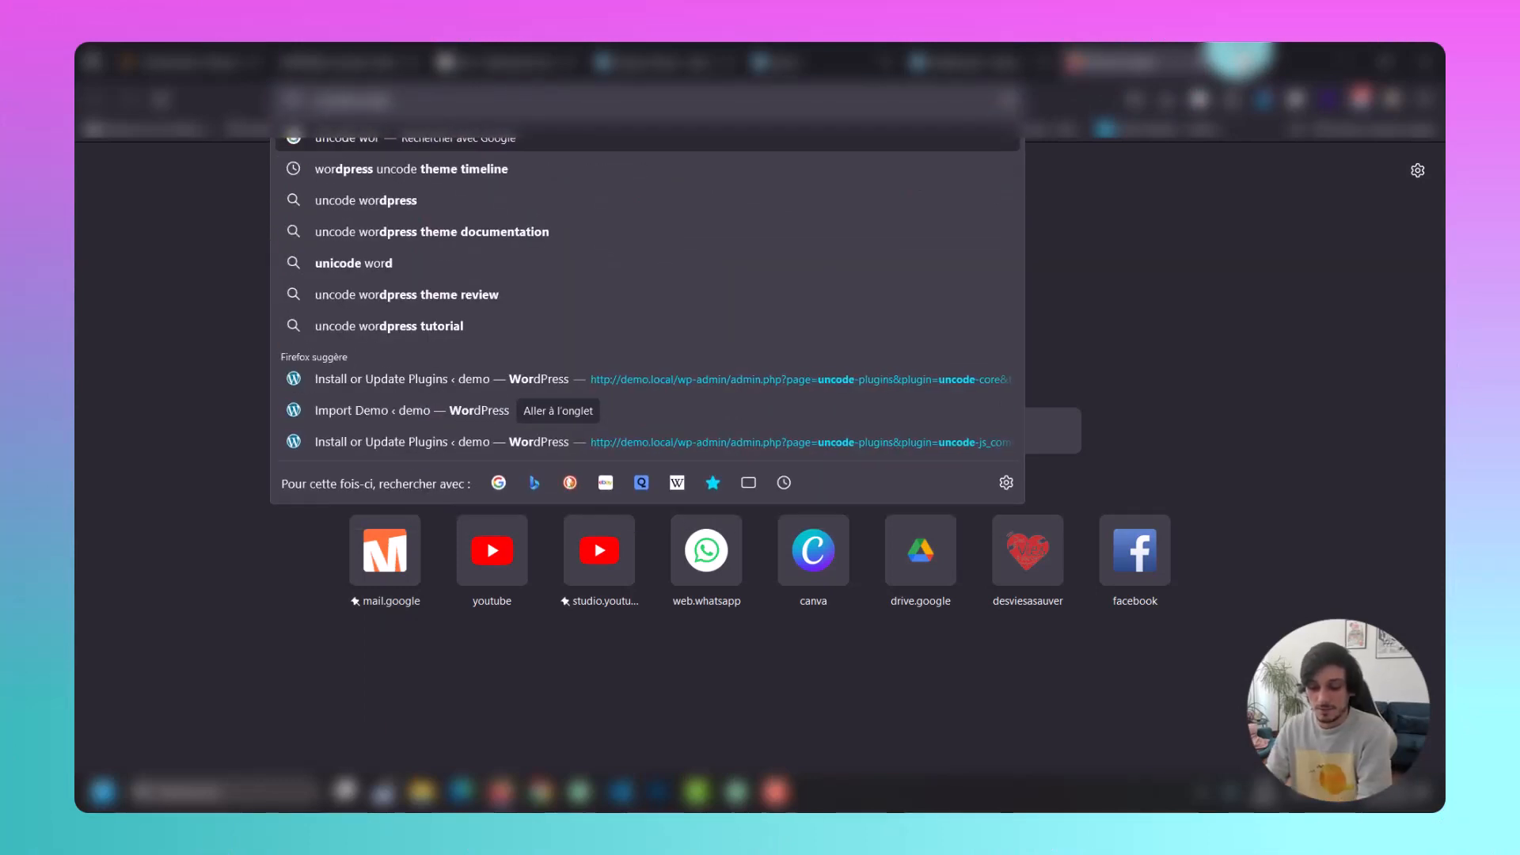
type("dress theme documentation")
key("Return")
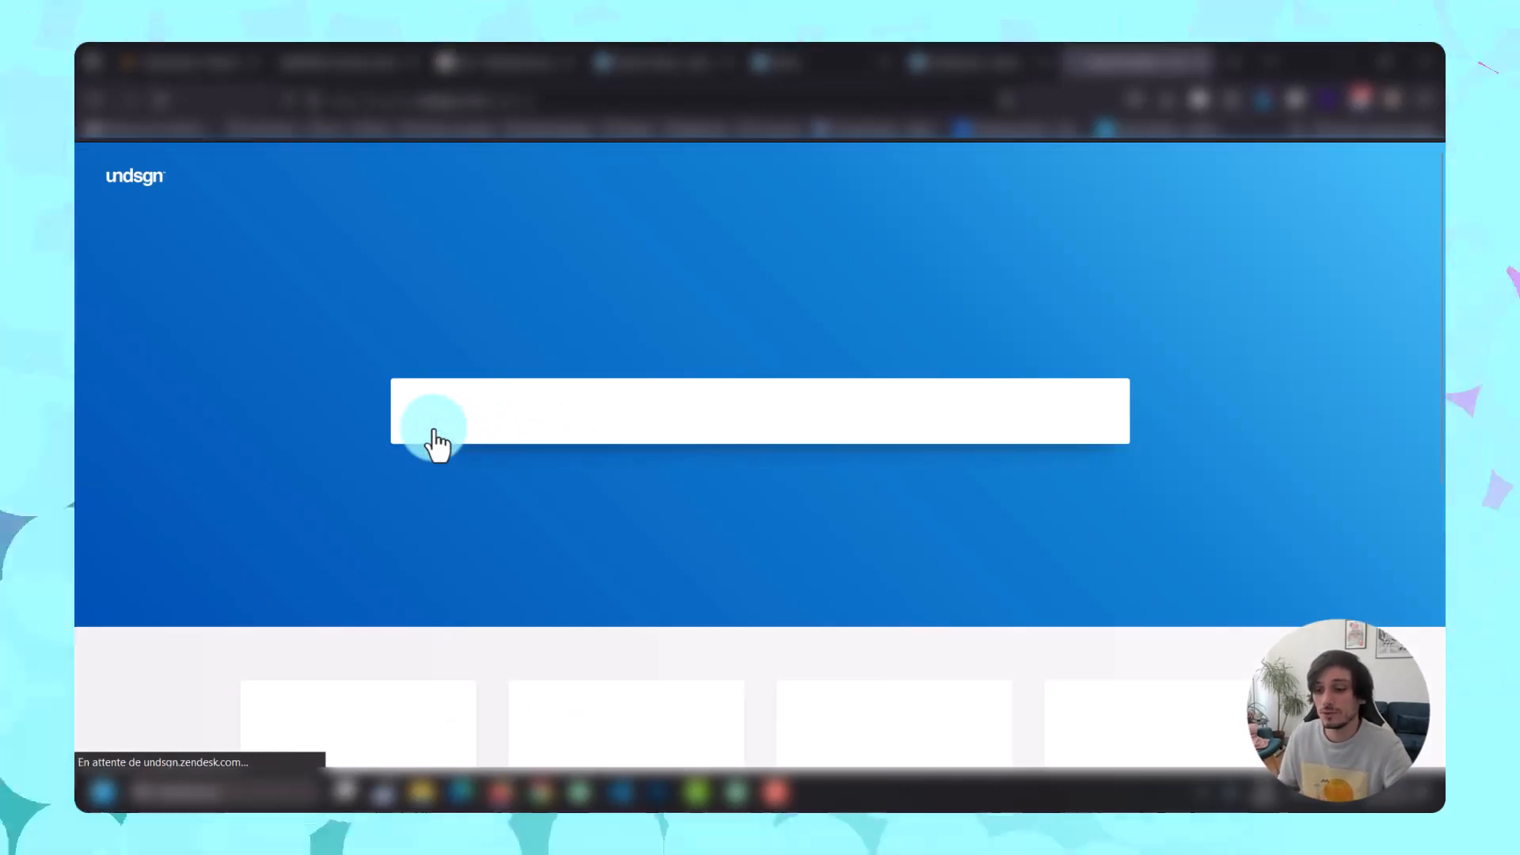
scroll(333, 475, "down", 3)
scroll(331, 473, "down", 1)
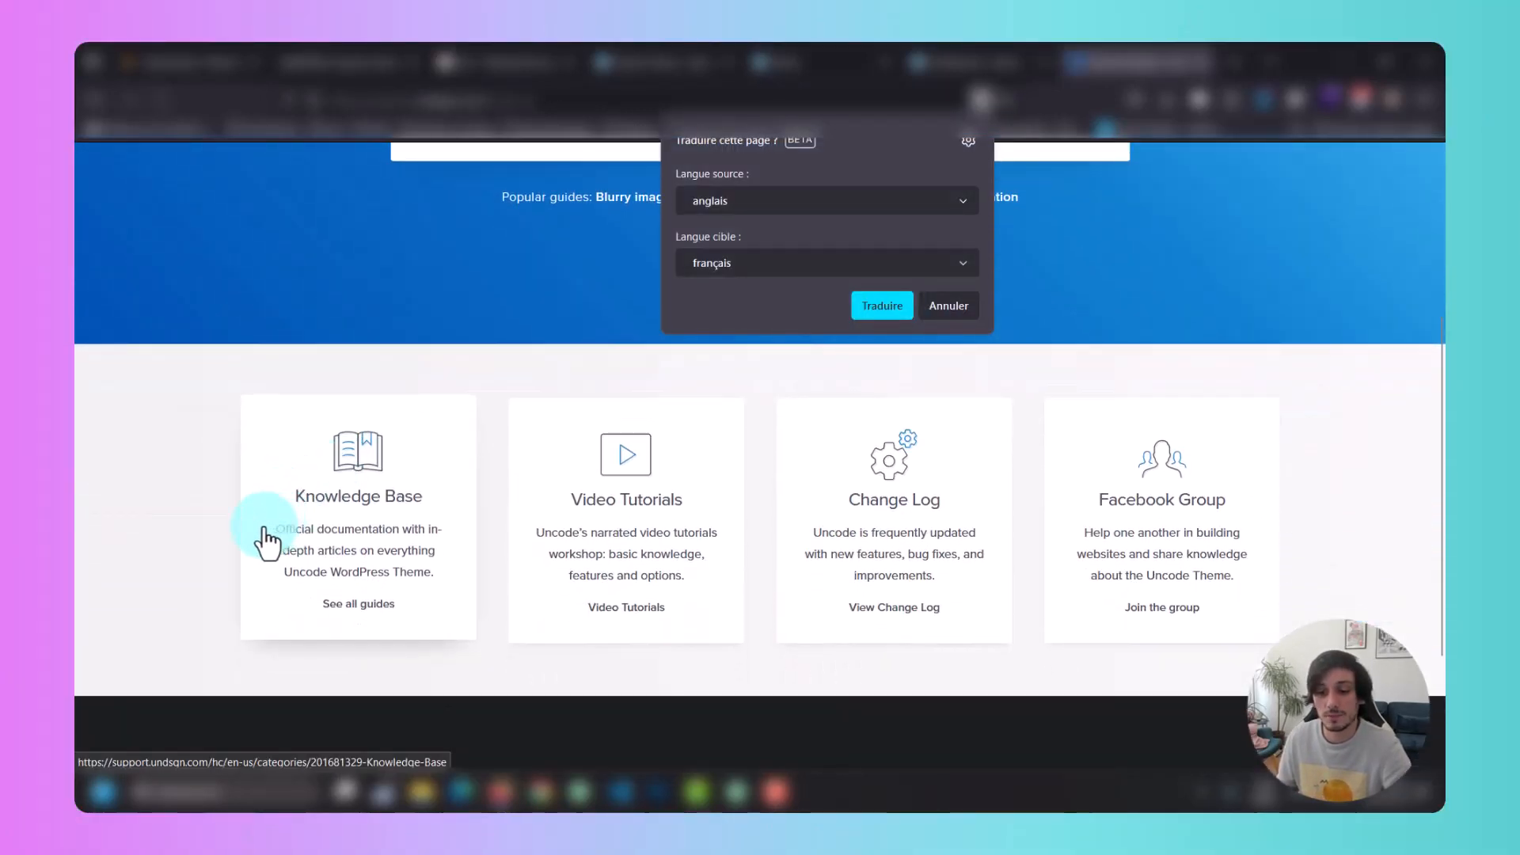
left_click(228, 521)
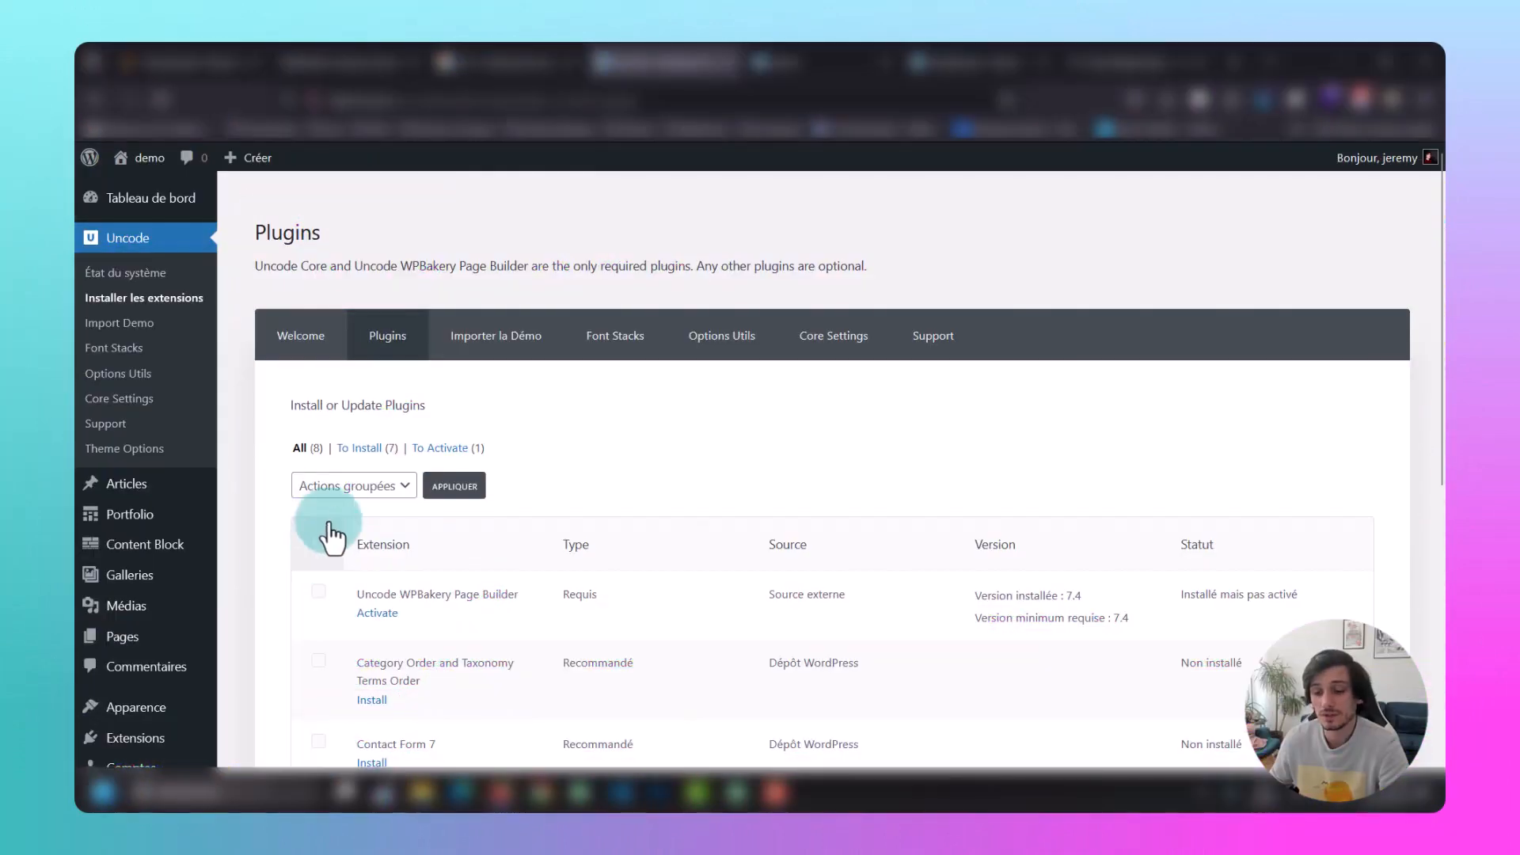
Activate the Uncode WPBakery Page Builder plugin in the Uncode plugin list.
scroll(335, 499, "down", 3)
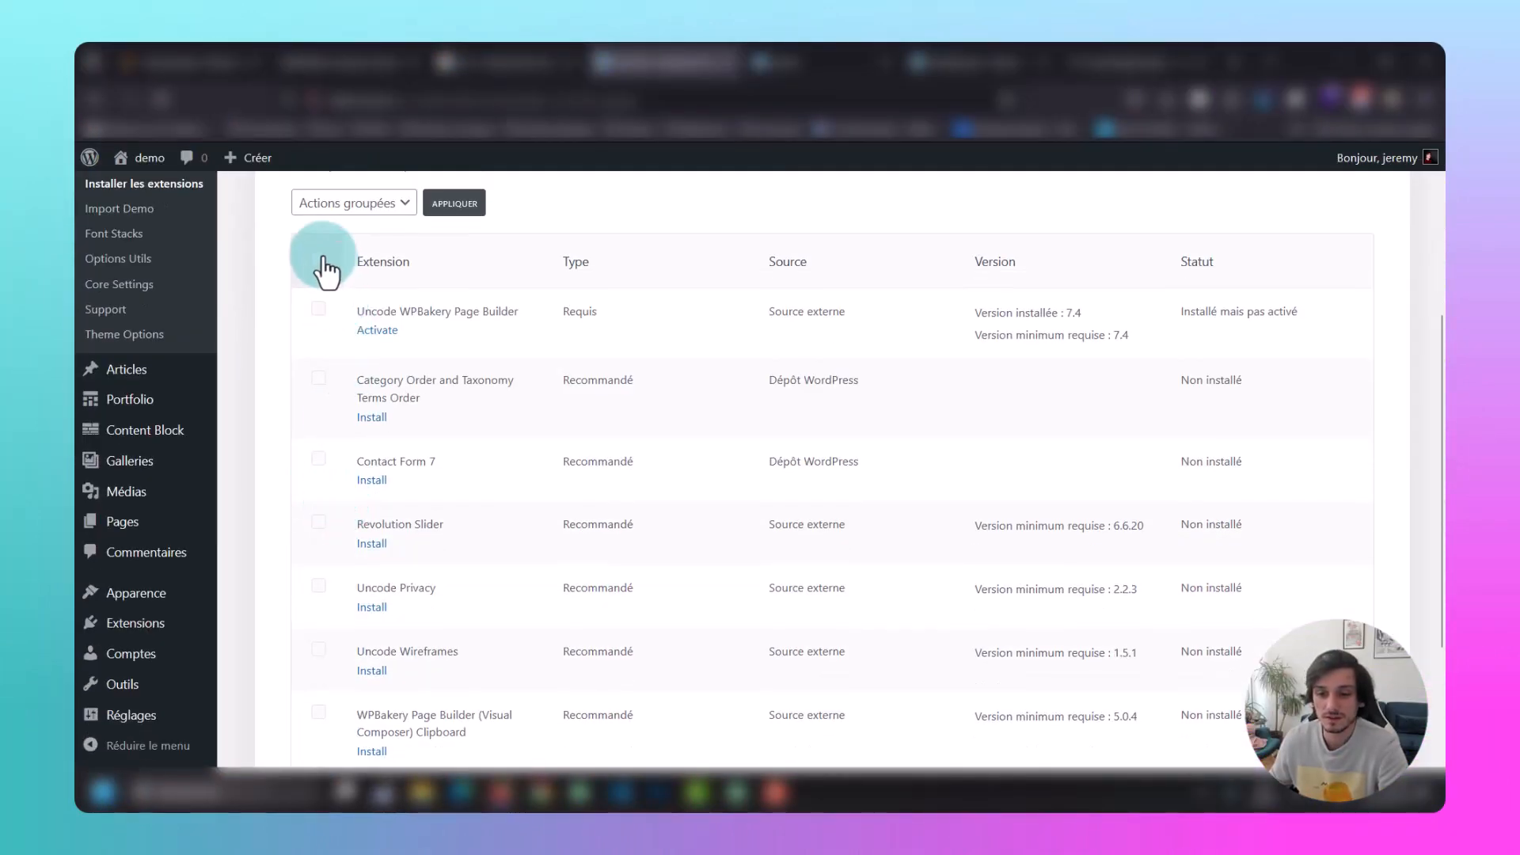
left_click(379, 330)
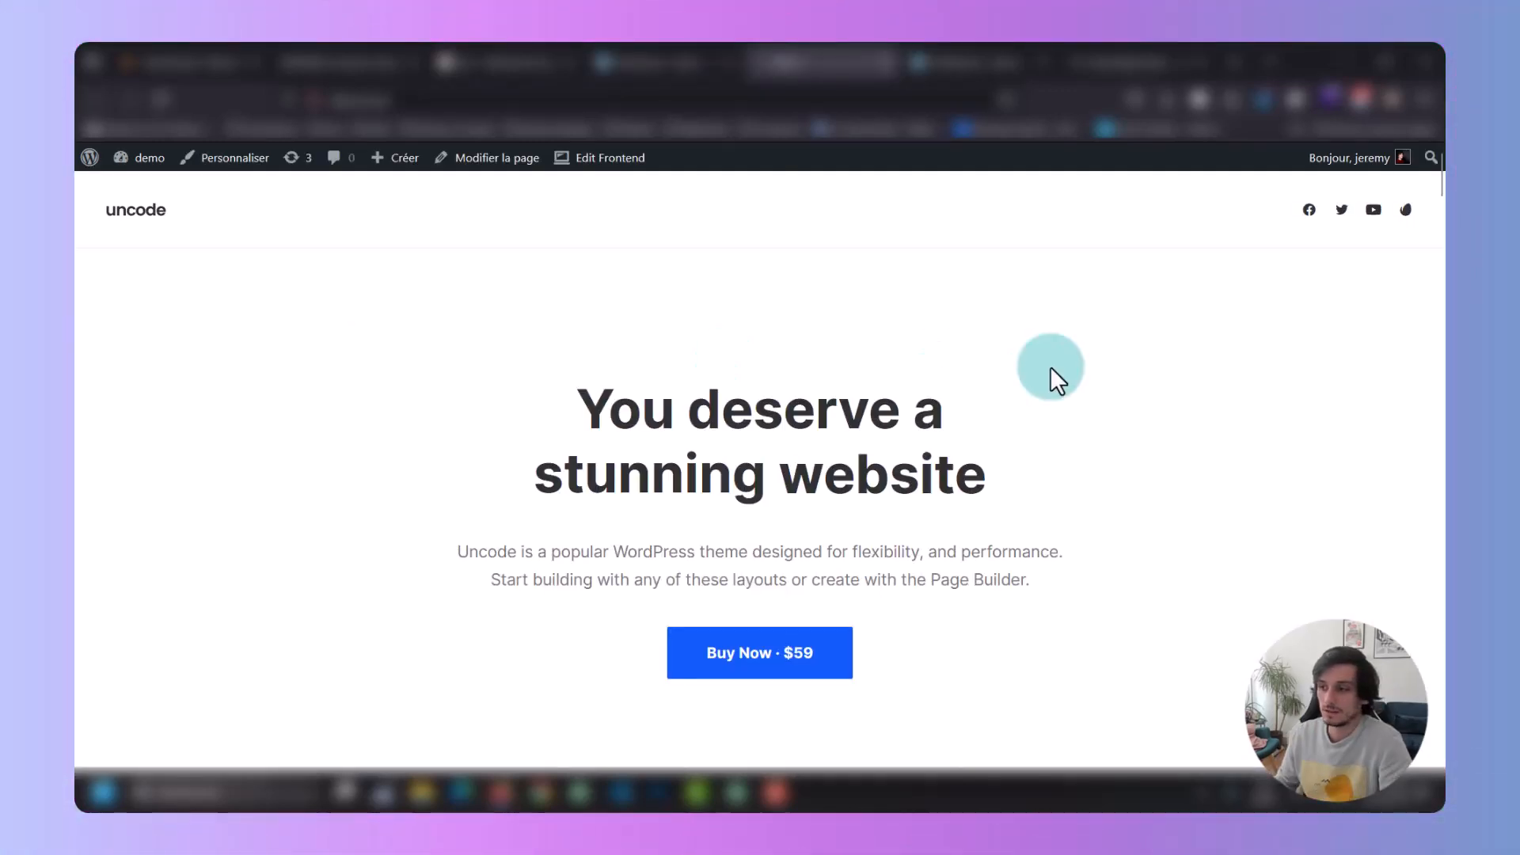
Filter the imported home page's layouts by Photography, open the Creative Photographer layout and examine it through its Latest Works section.
scroll(486, 373, "down", 6)
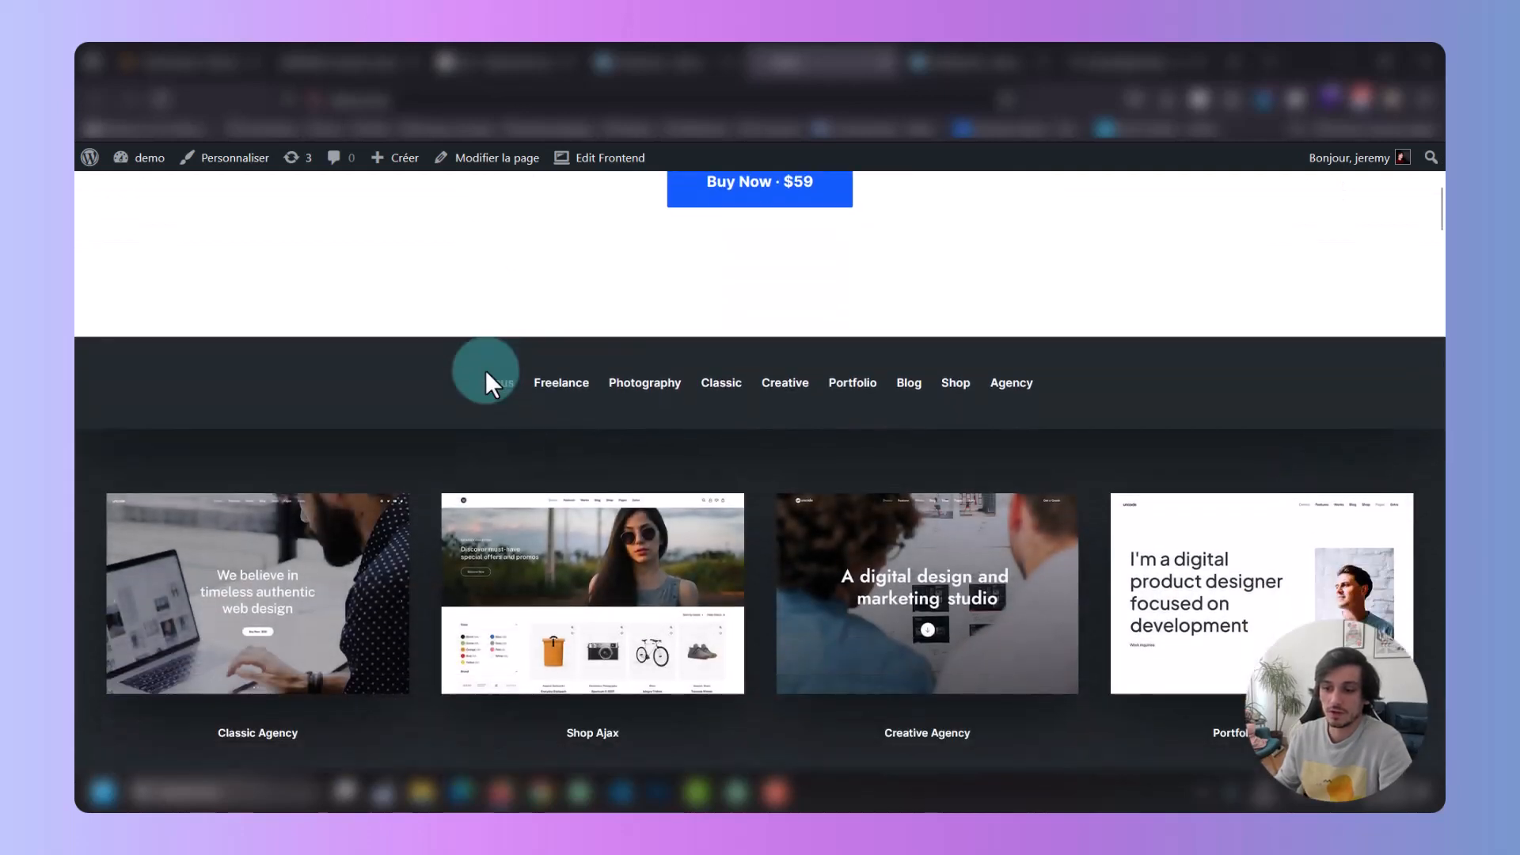
left_click(621, 382)
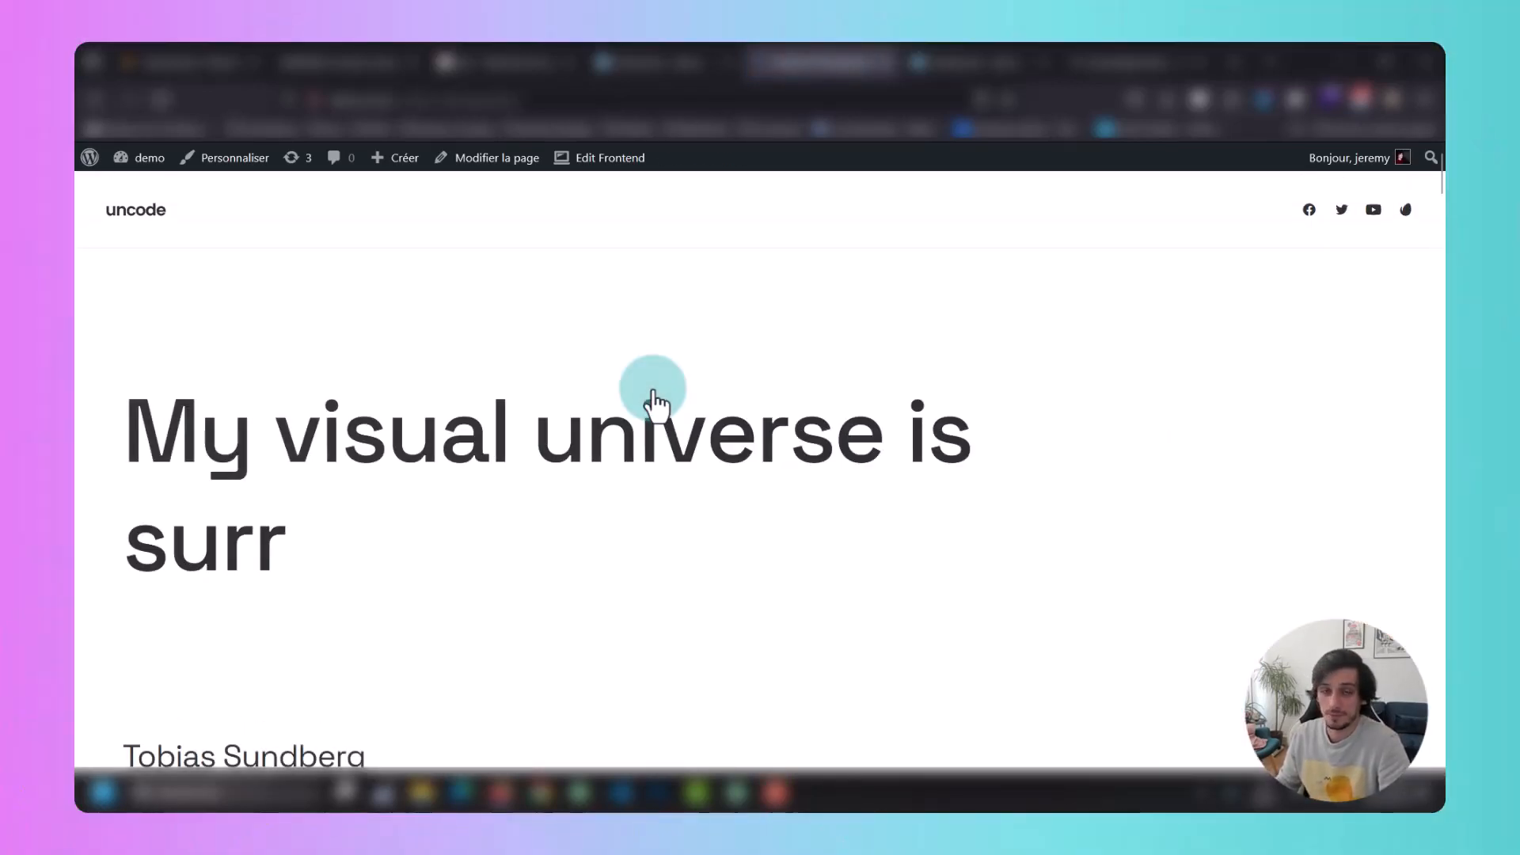
scroll(496, 463, "down", 10)
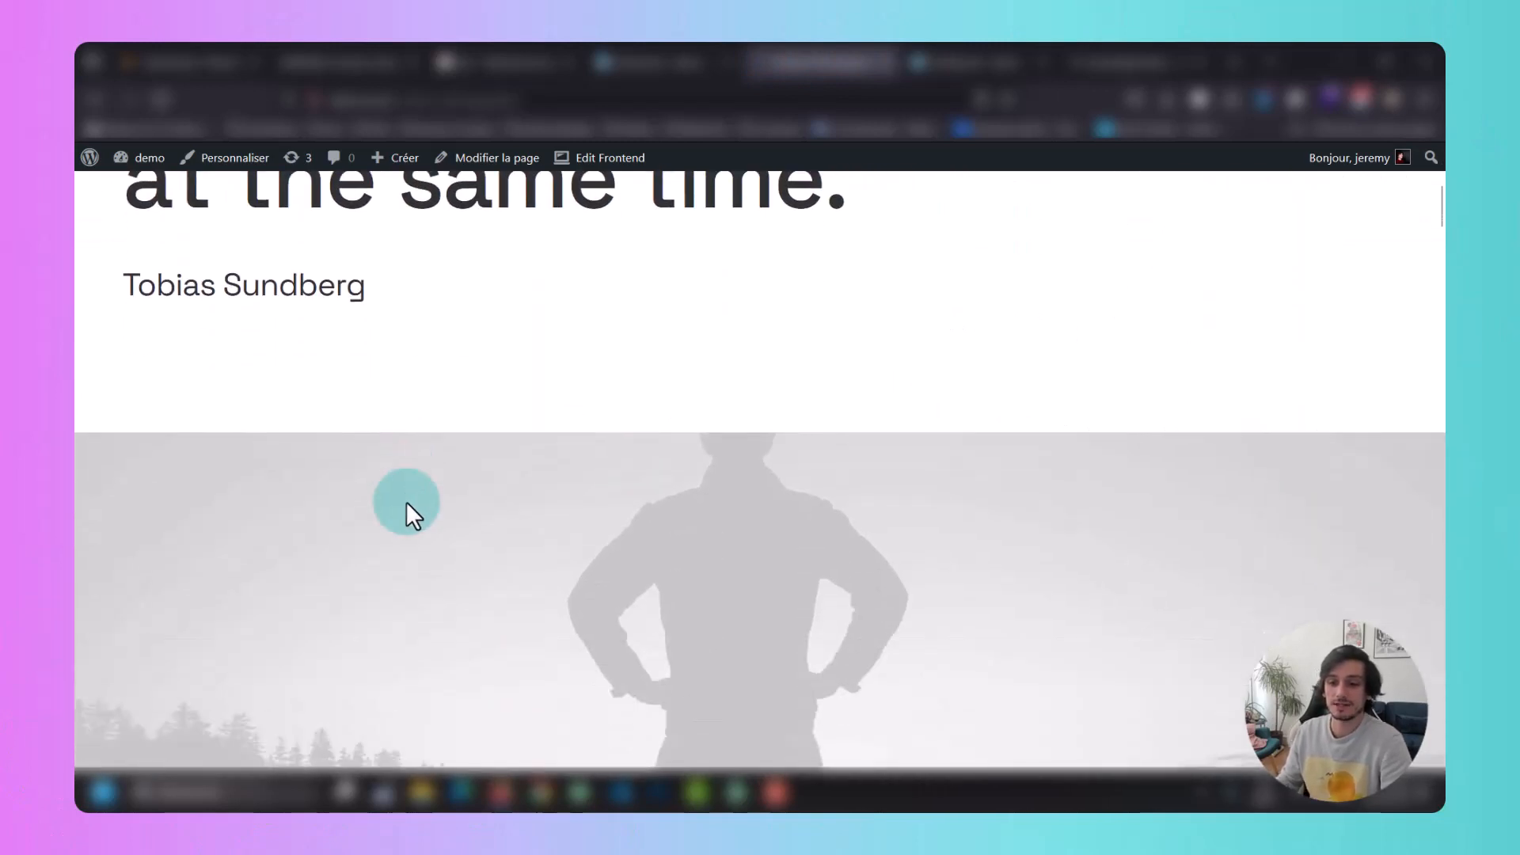
scroll(405, 507, "down", 6)
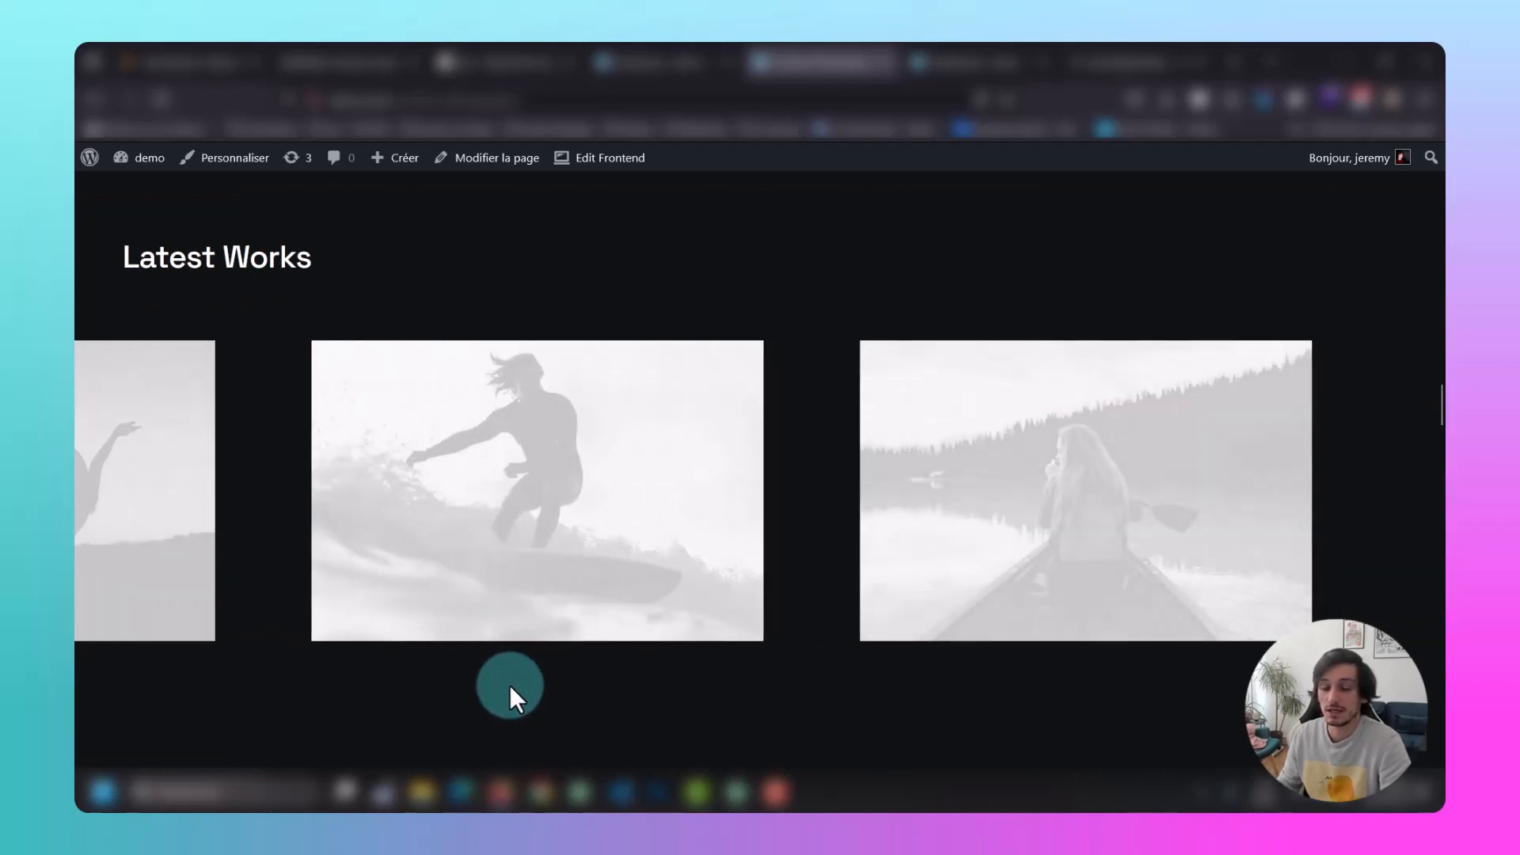
scroll(507, 686, "up", 5)
left_click(481, 403)
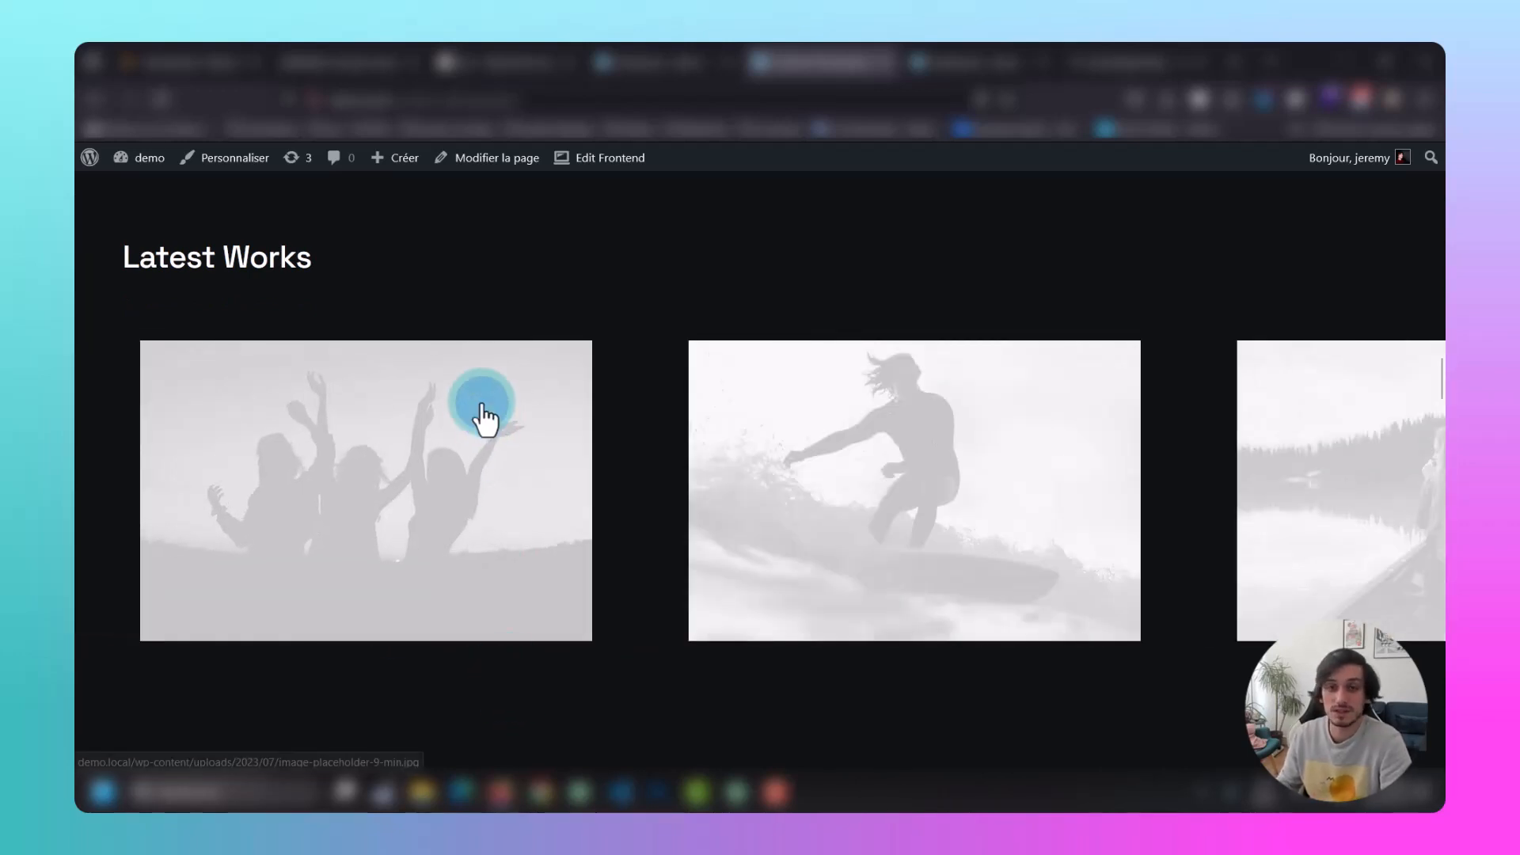
scroll(587, 316, "up", 9)
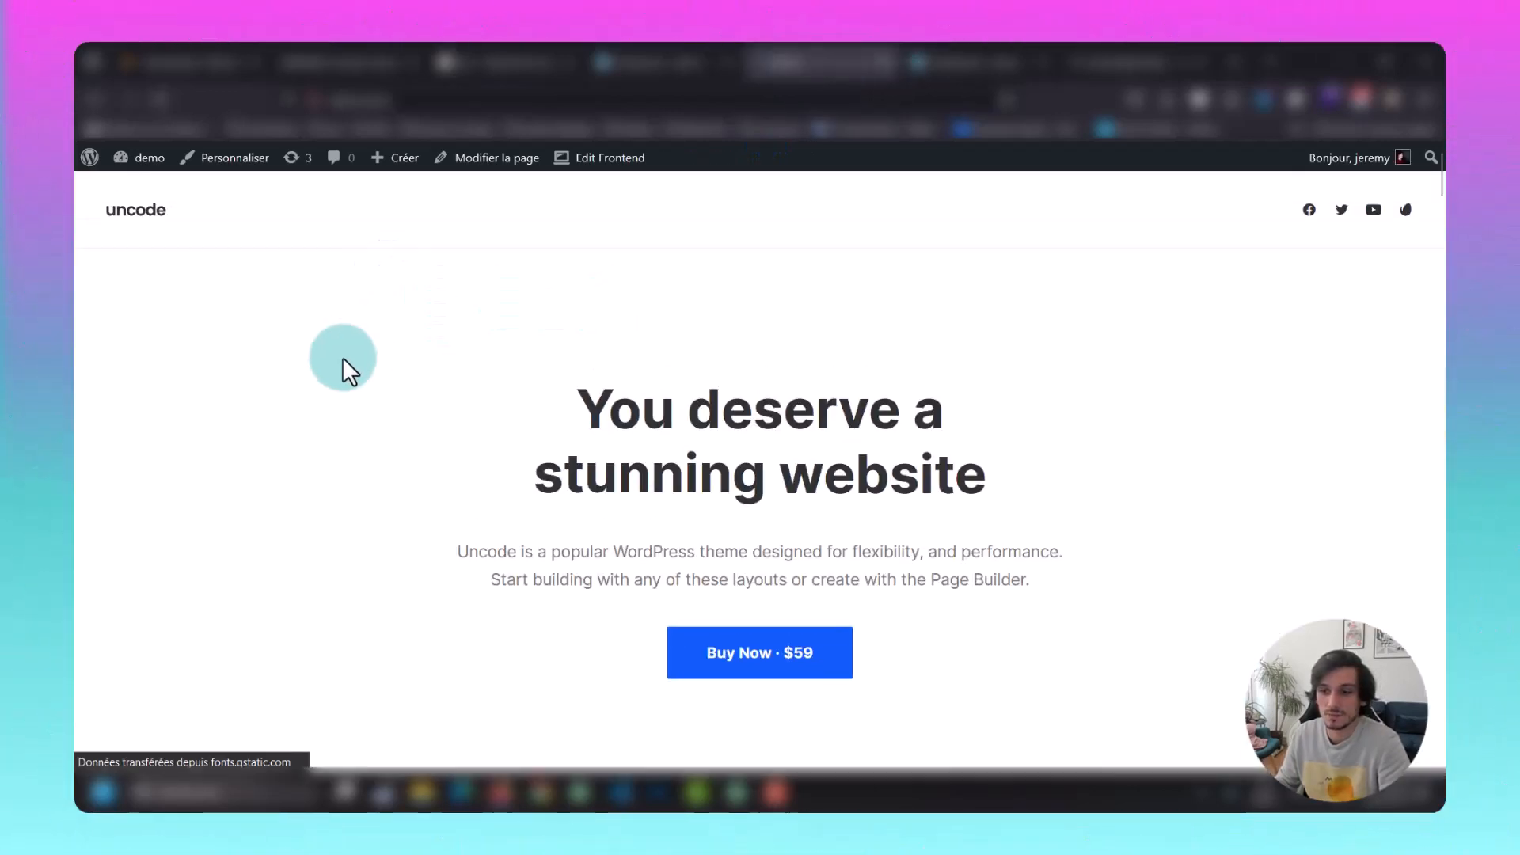
Filter the layout gallery on the imported home page by Freelance and browse the matching layouts.
scroll(348, 372, "down", 5)
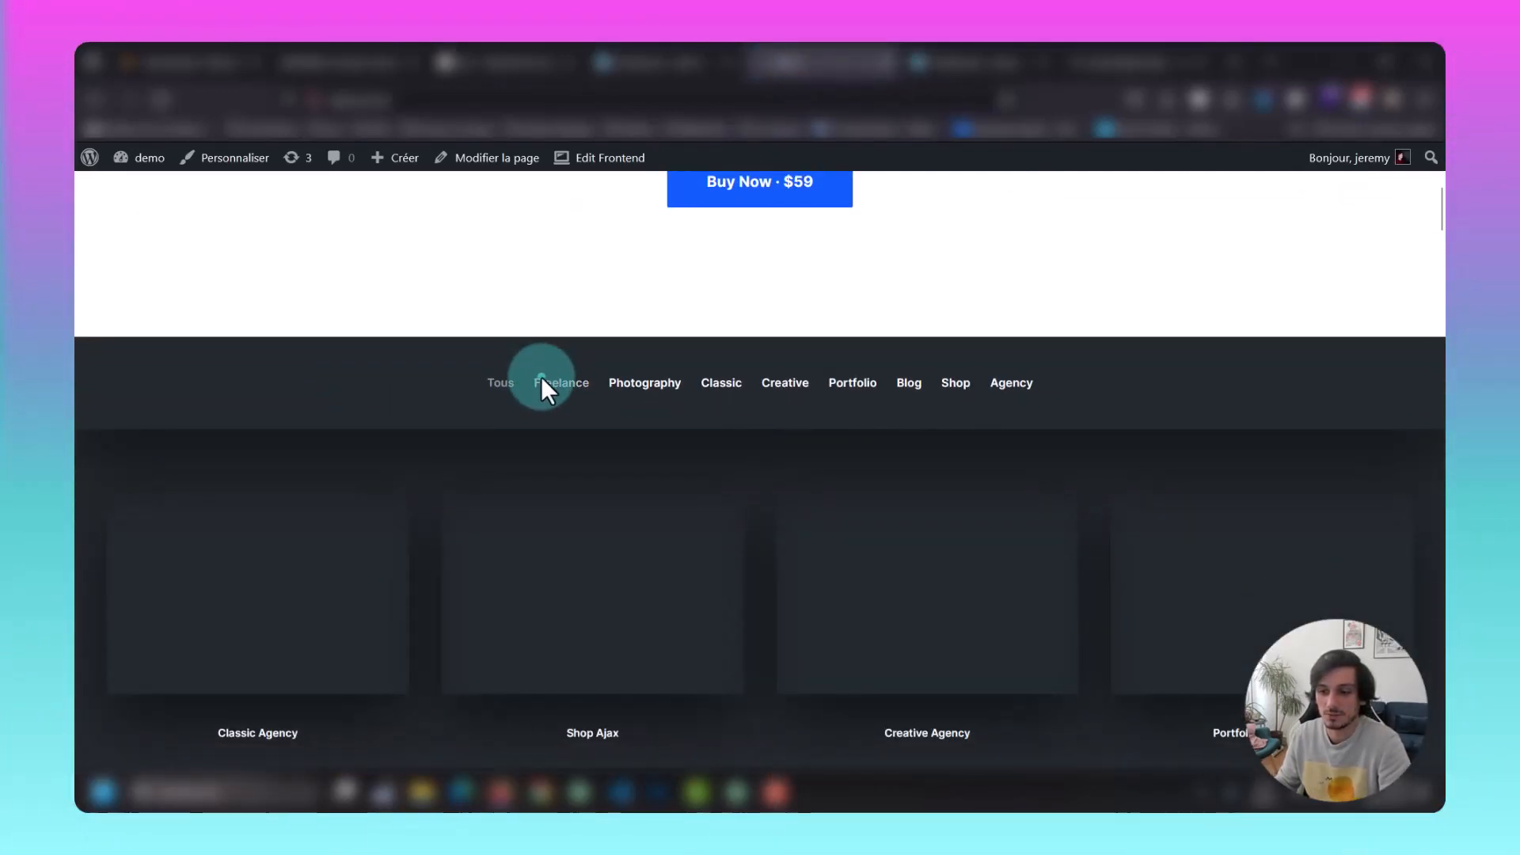
left_click(541, 377)
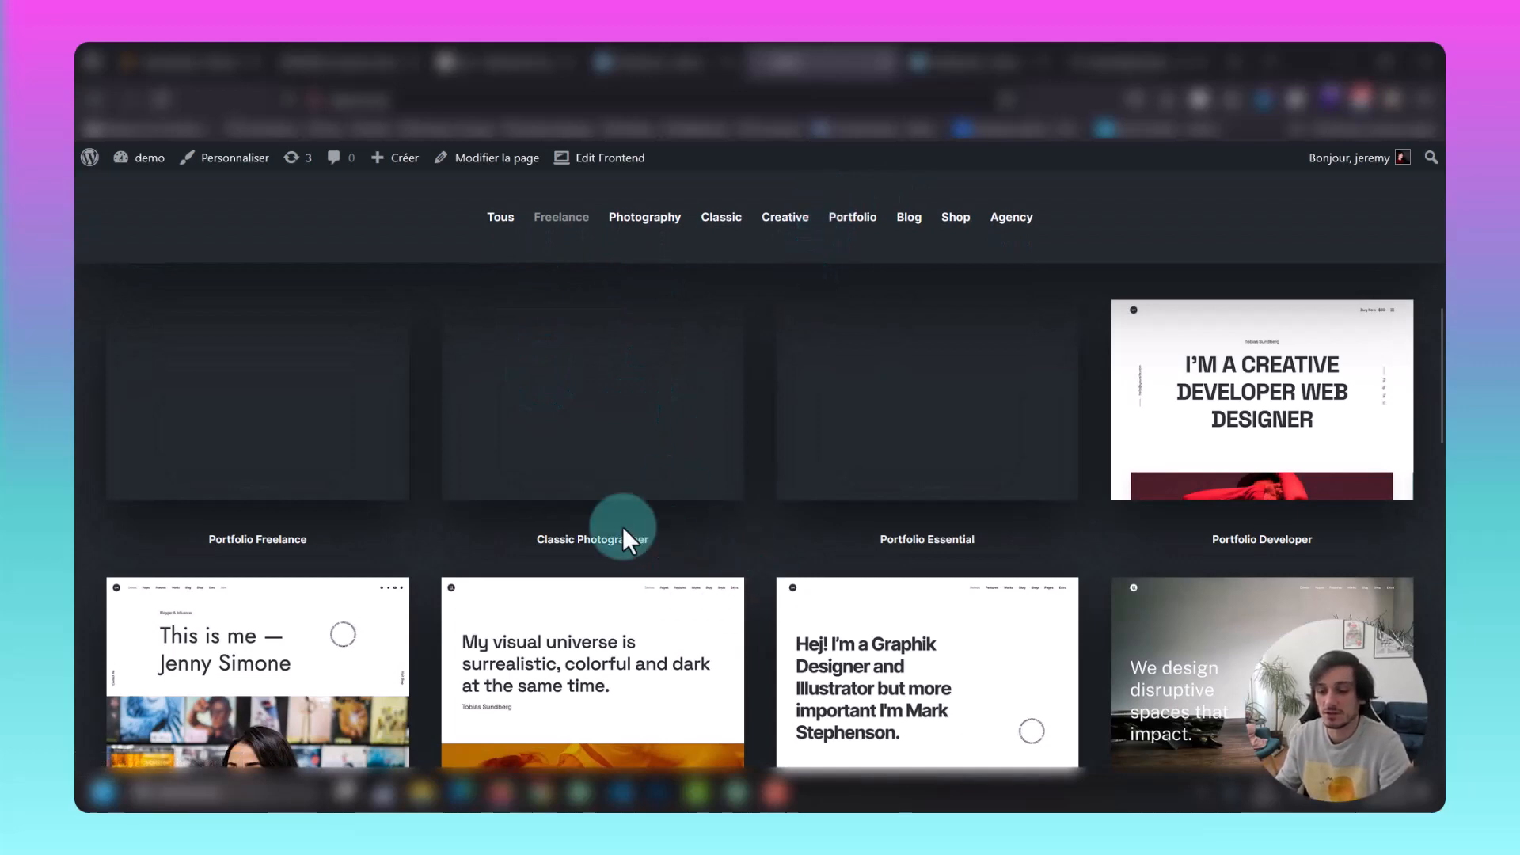
scroll(467, 639, "down", 1)
scroll(465, 645, "down", 2)
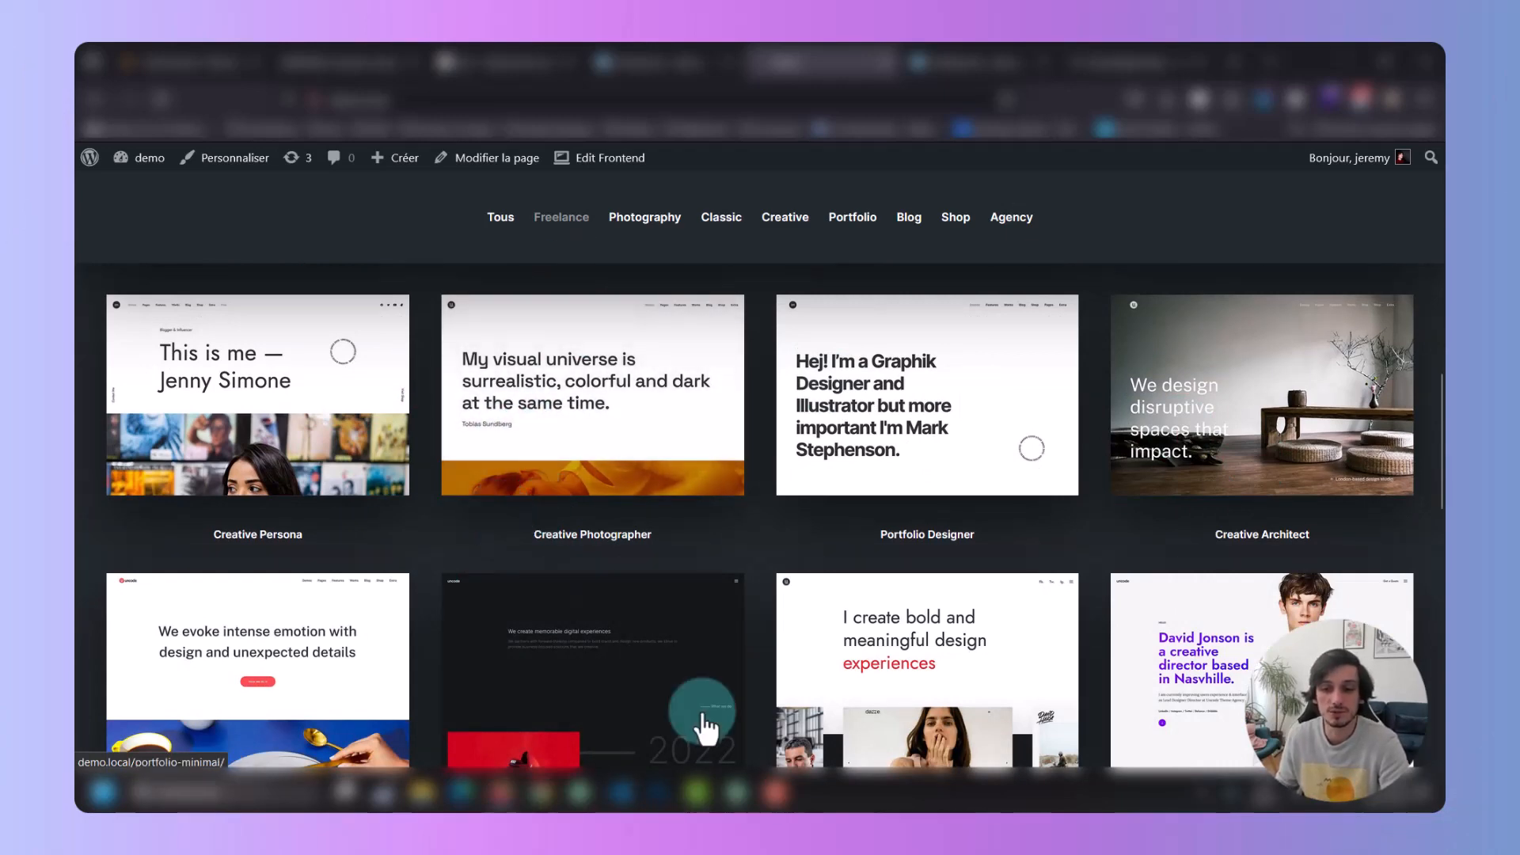
Return to the WordPress admin, open the list of all pages and browse the imported Blog pages.
left_click(671, 53)
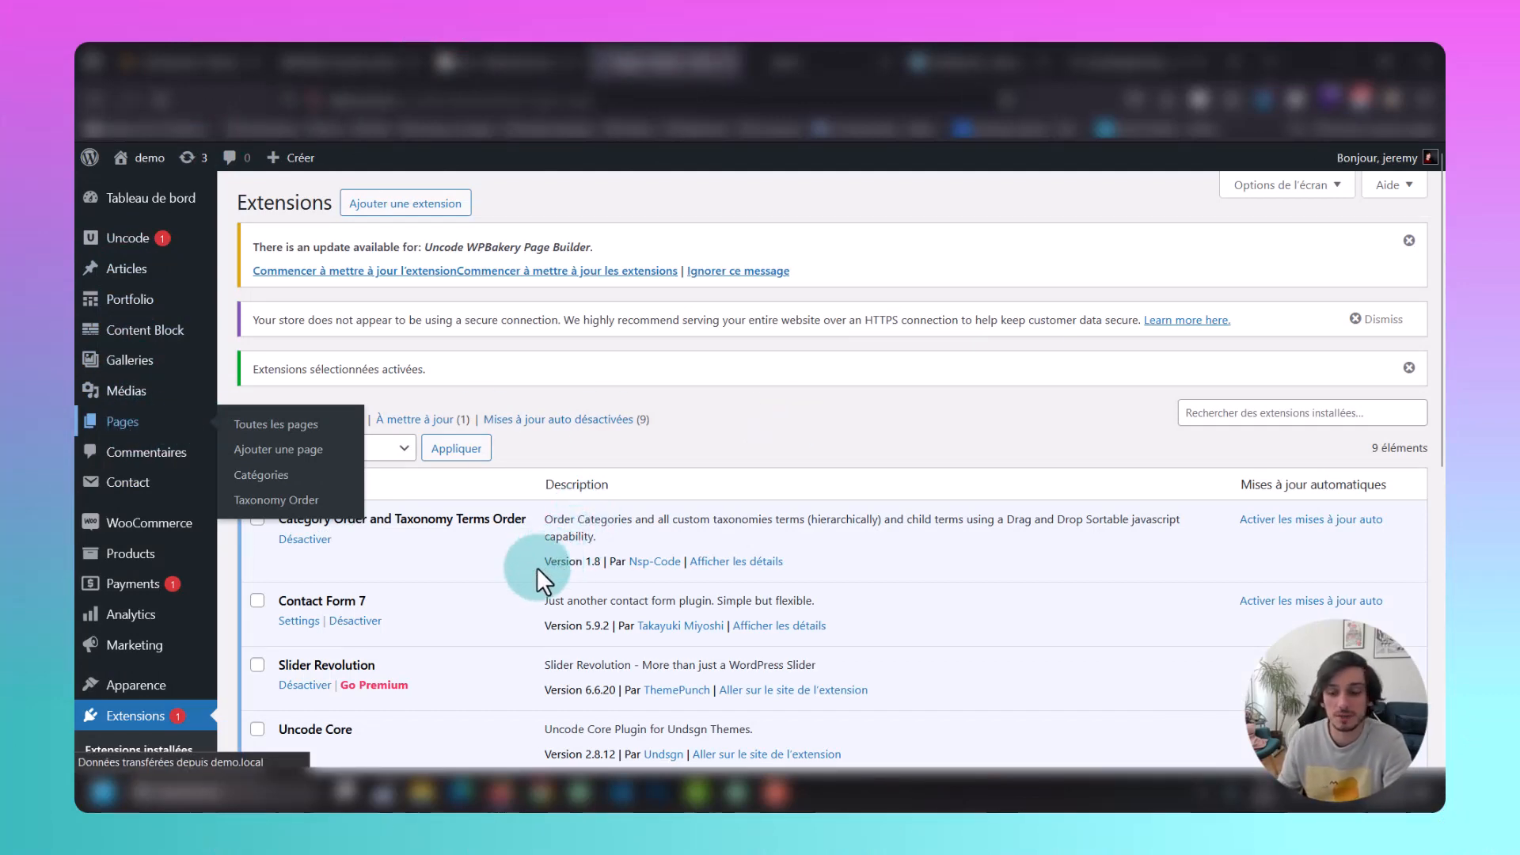
scroll(576, 469, "down", 8)
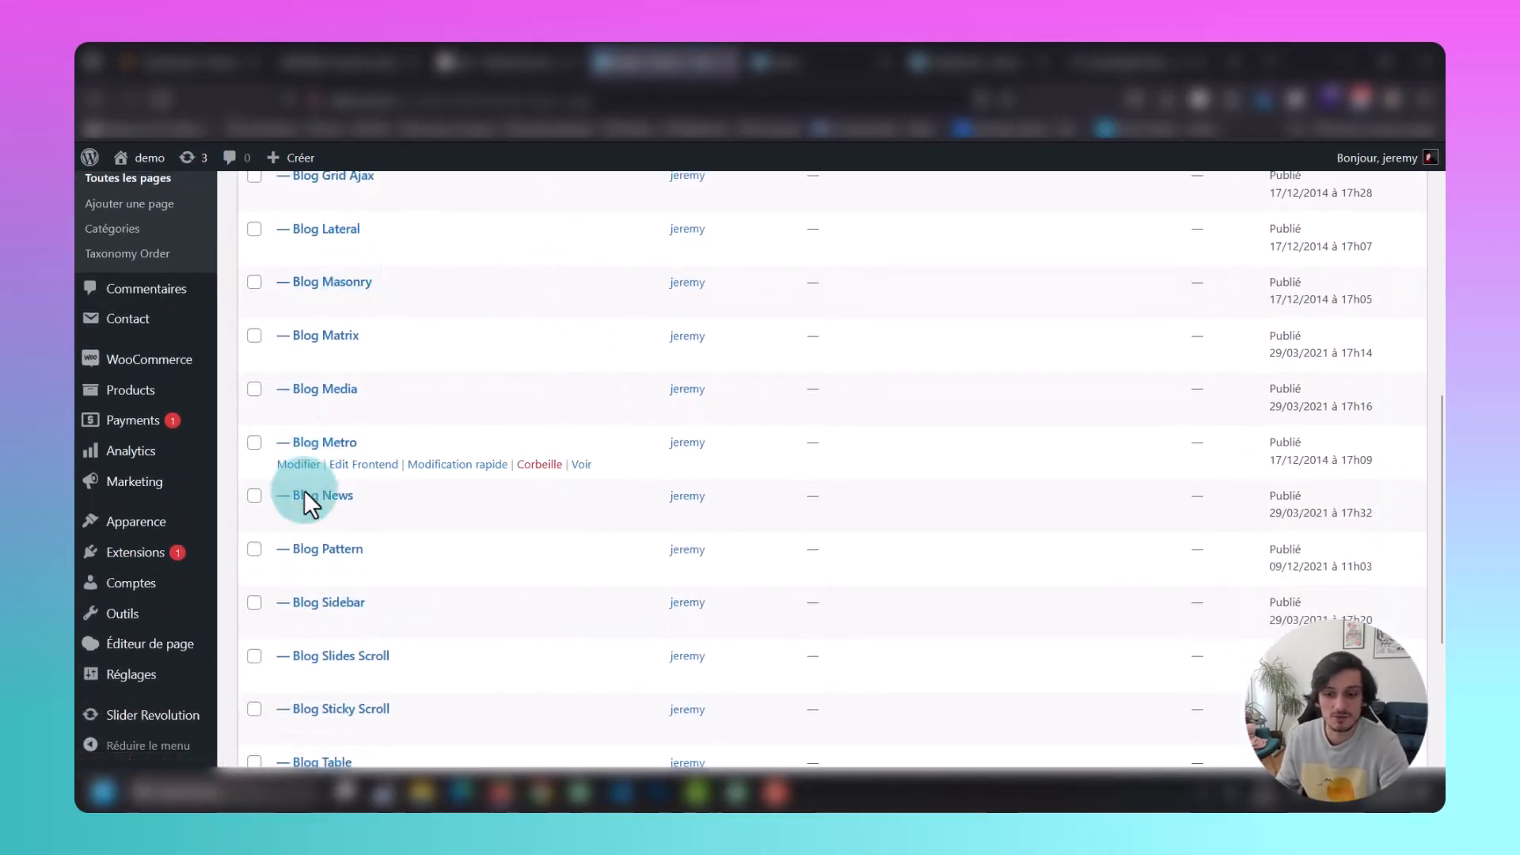
scroll(285, 657, "down", 1)
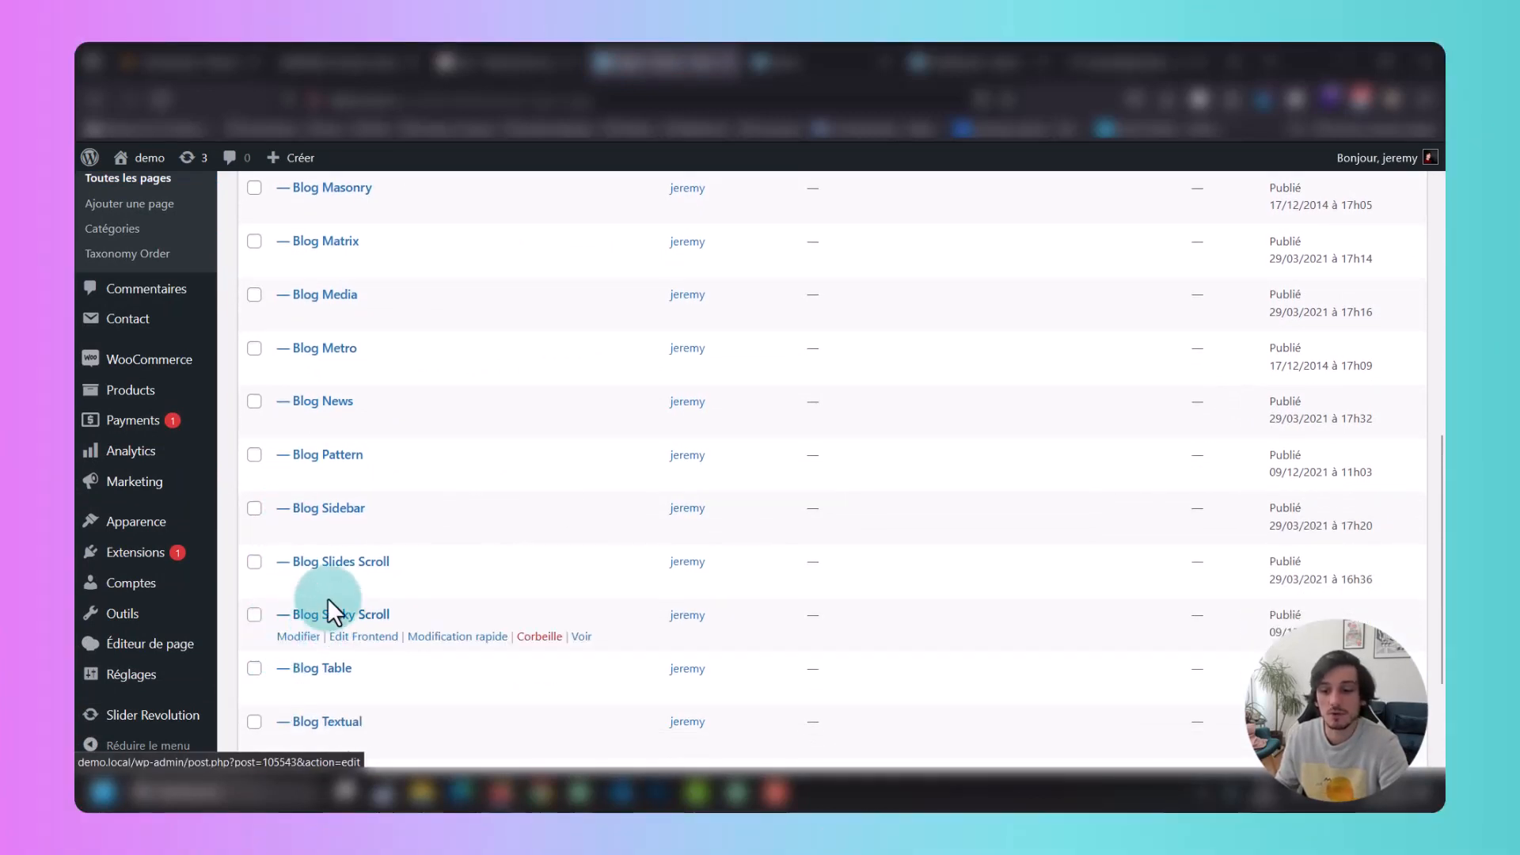
scroll(507, 388, "up", 1)
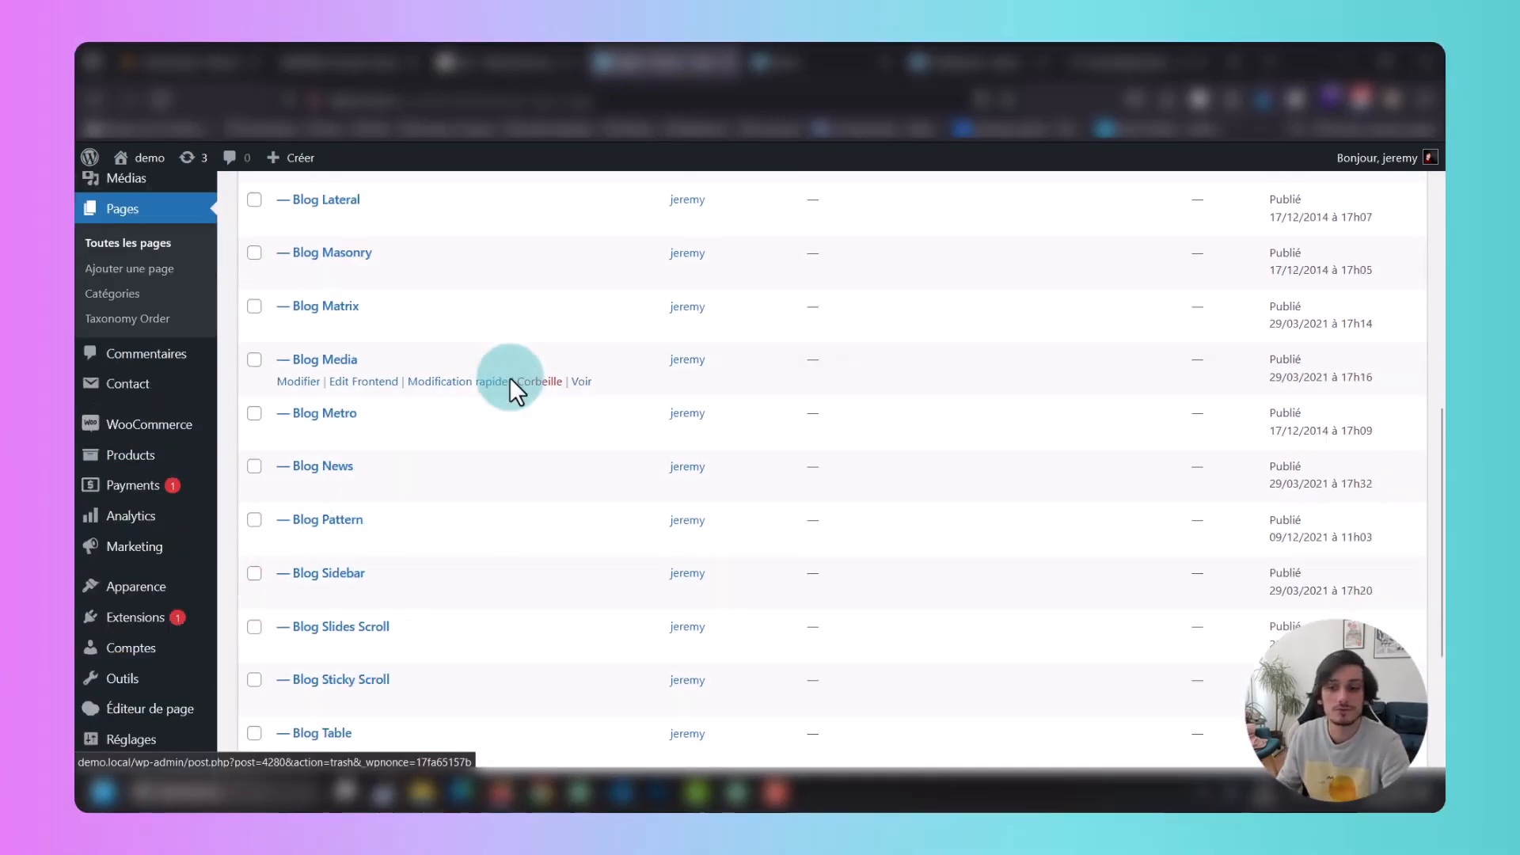
scroll(510, 377, "up", 2)
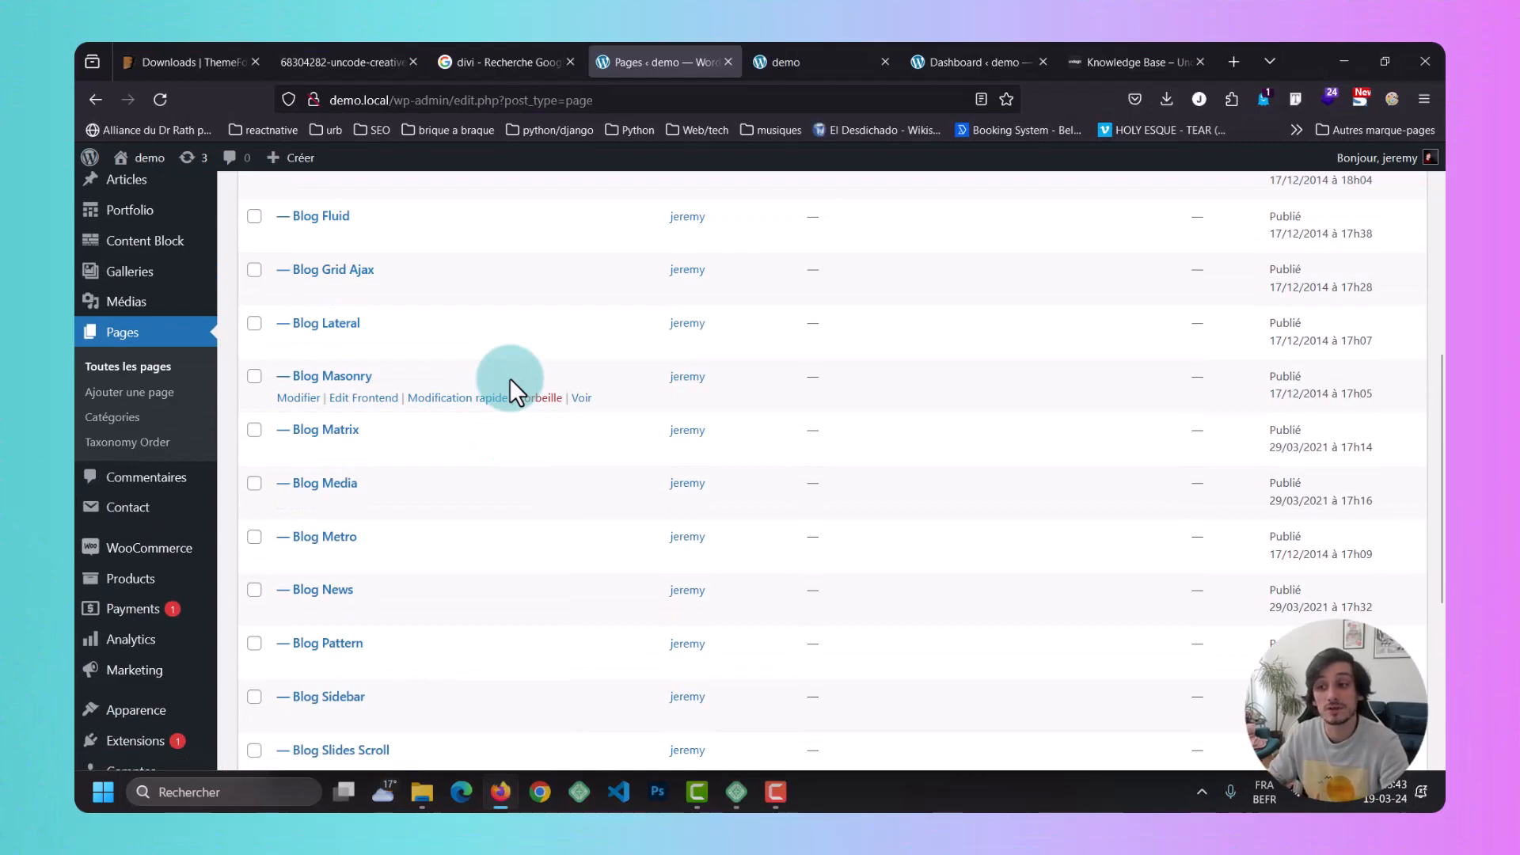